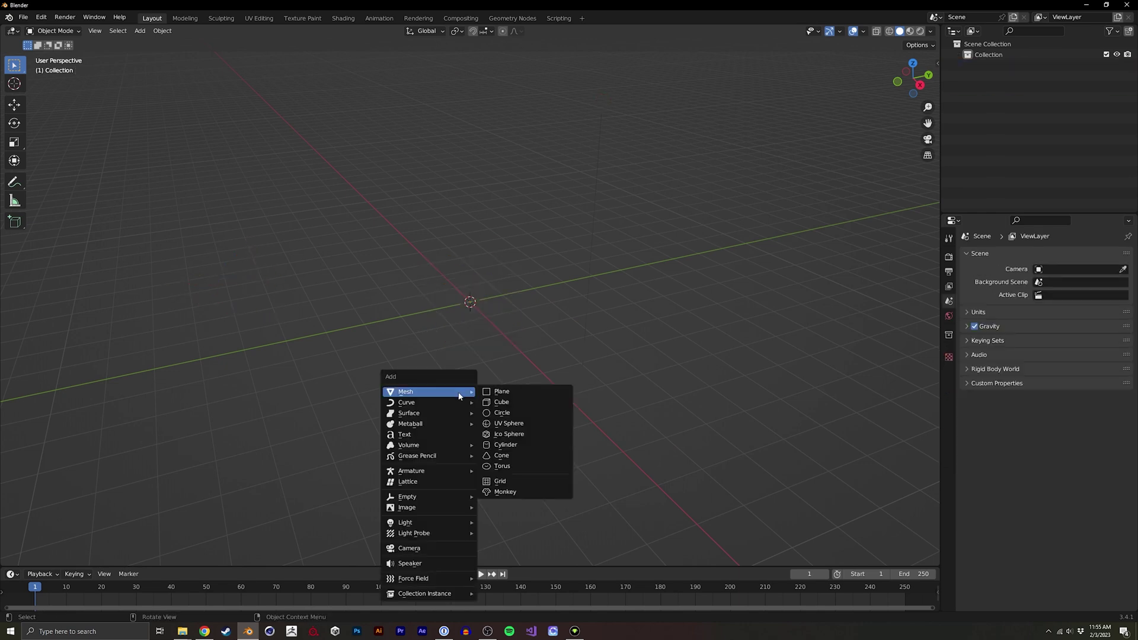
Add a torus mesh, then create and pin a new geometry node tree for it in the Geometry Nodes workspace
click(502, 466)
click(502, 19)
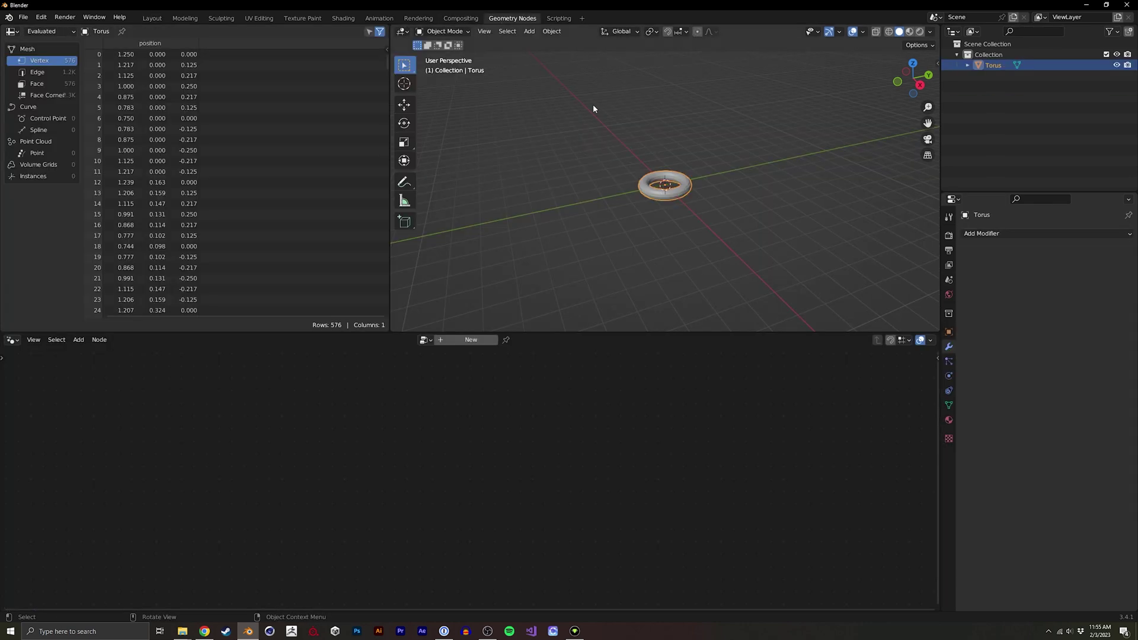
scroll(682, 166, up, 5)
click(472, 340)
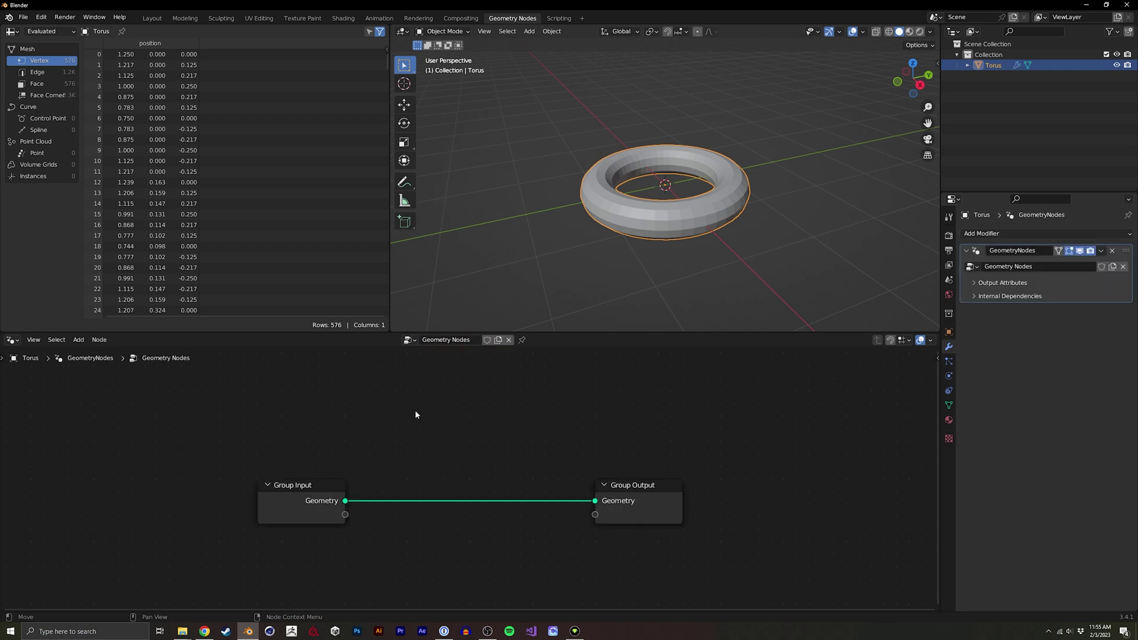
click(521, 341)
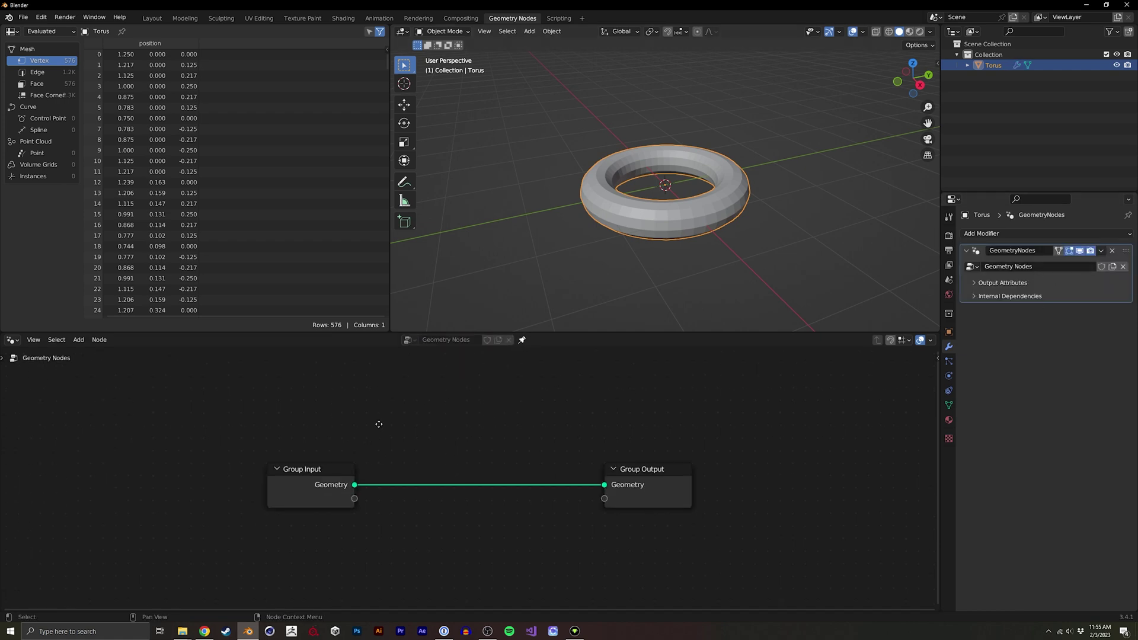
Try a Distribute Points on Faces node between Group Input and Group Output, and remove it again
key(shift+a)
click(434, 315)
text(dis)
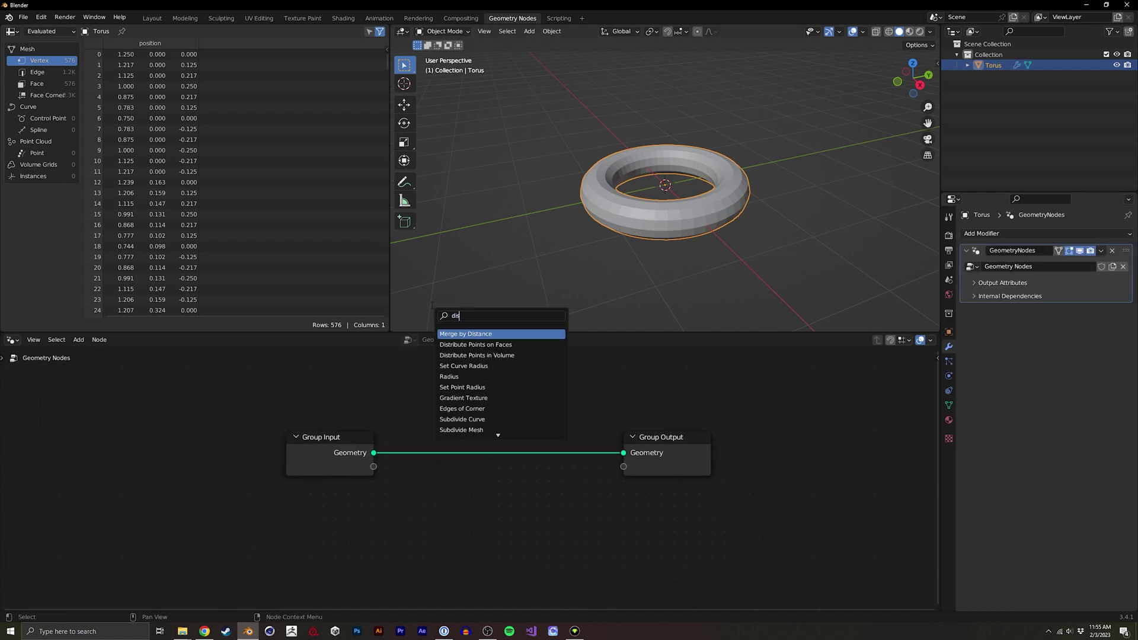
click(462, 345)
click(482, 438)
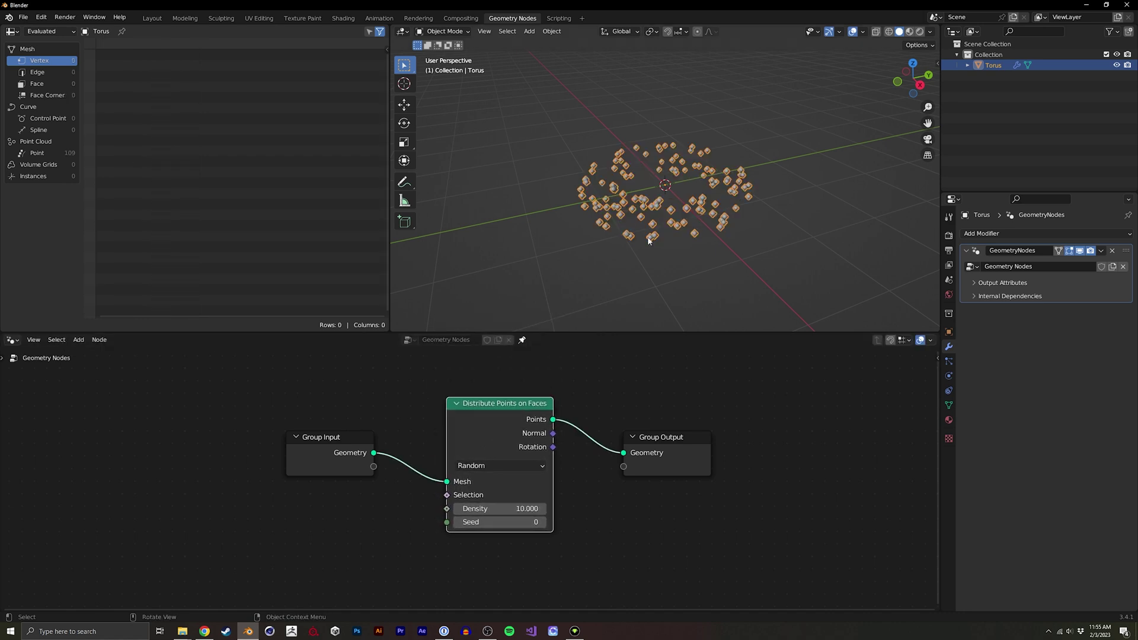
key(ctrl+x)
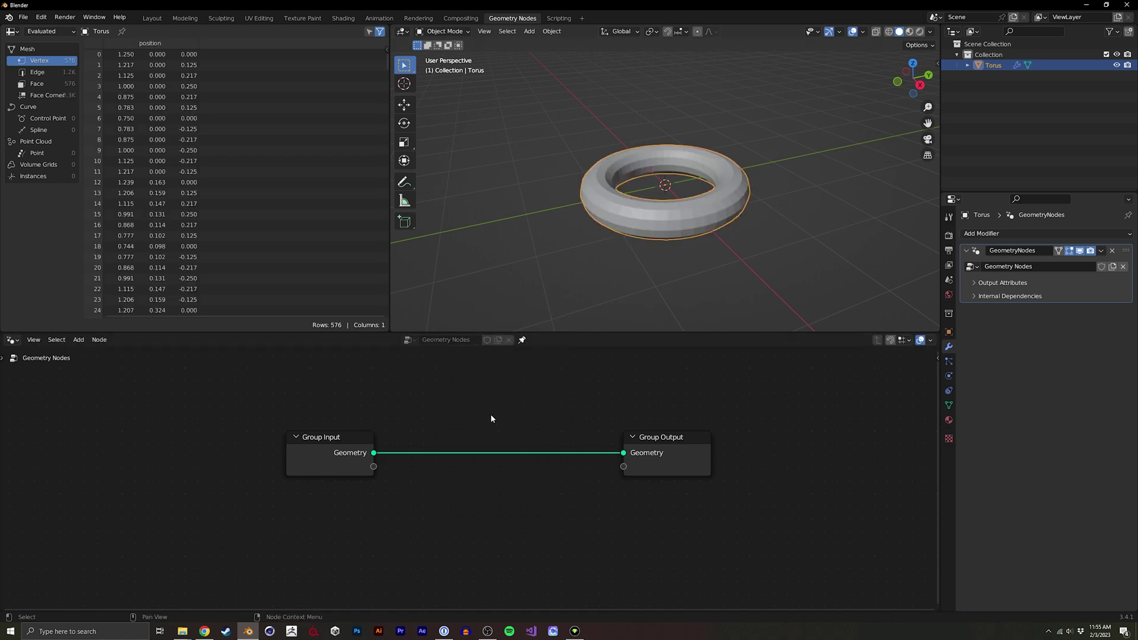
Insert a Distribute Points in Volume node on the link between Group Input and Group Output
key(shift+a)
click(439, 371)
text(distr)
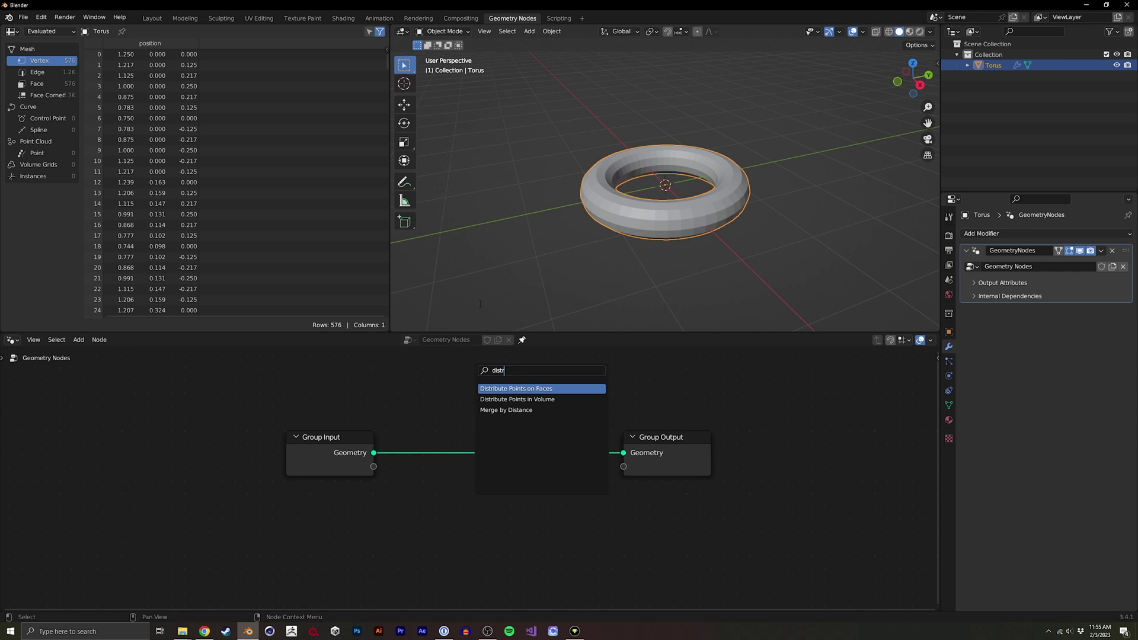
click(521, 398)
click(514, 458)
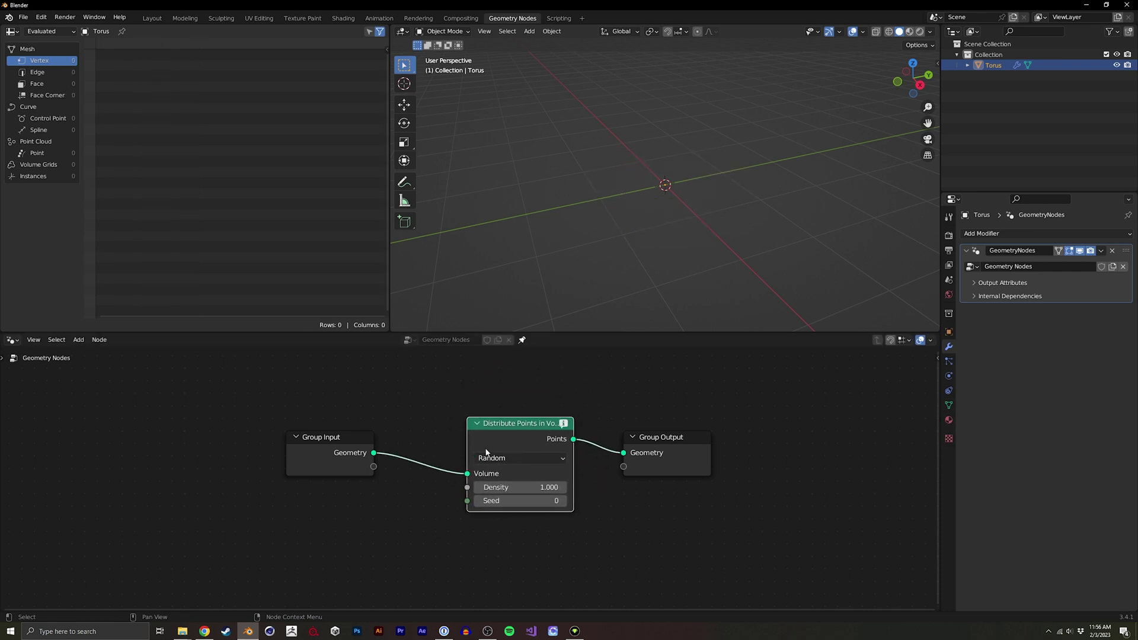
mouse_move(562, 426)
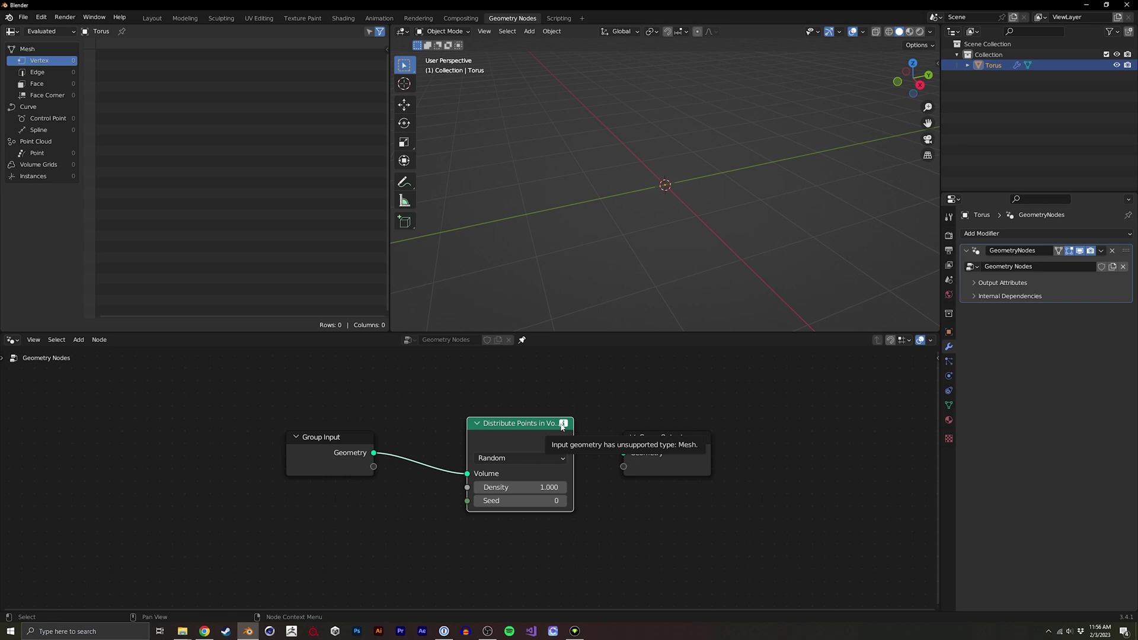
Make room beside Group Input and insert a Mesh to Volume node before Distribute Points in Volume
middle_drag(317, 423, 394, 406)
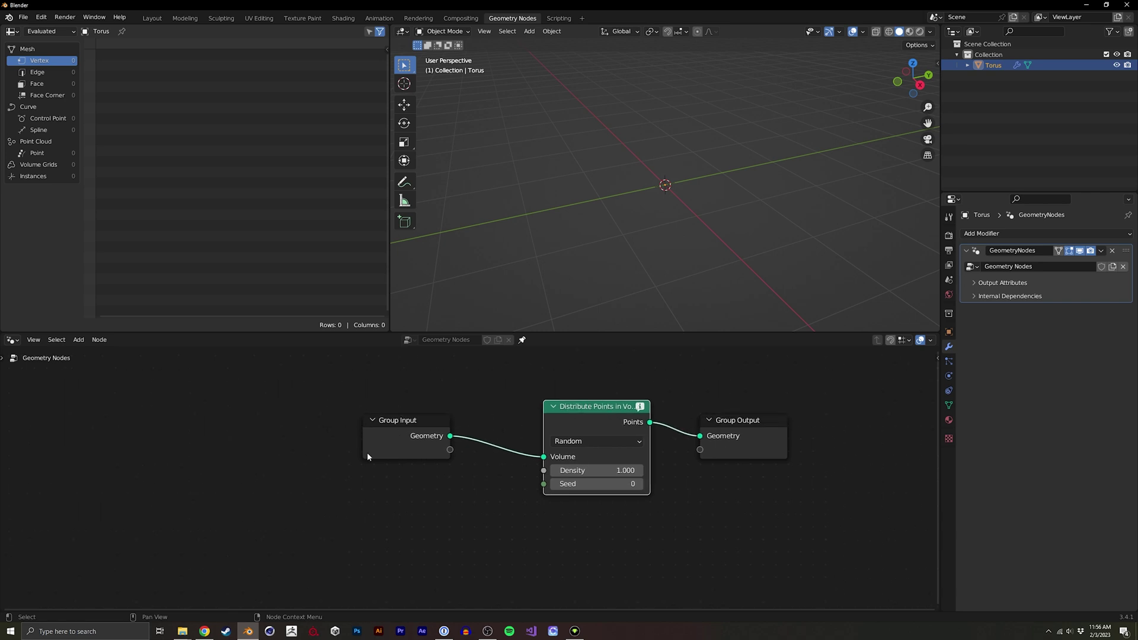
drag(389, 439, 297, 434)
click(400, 395)
key(shift+a)
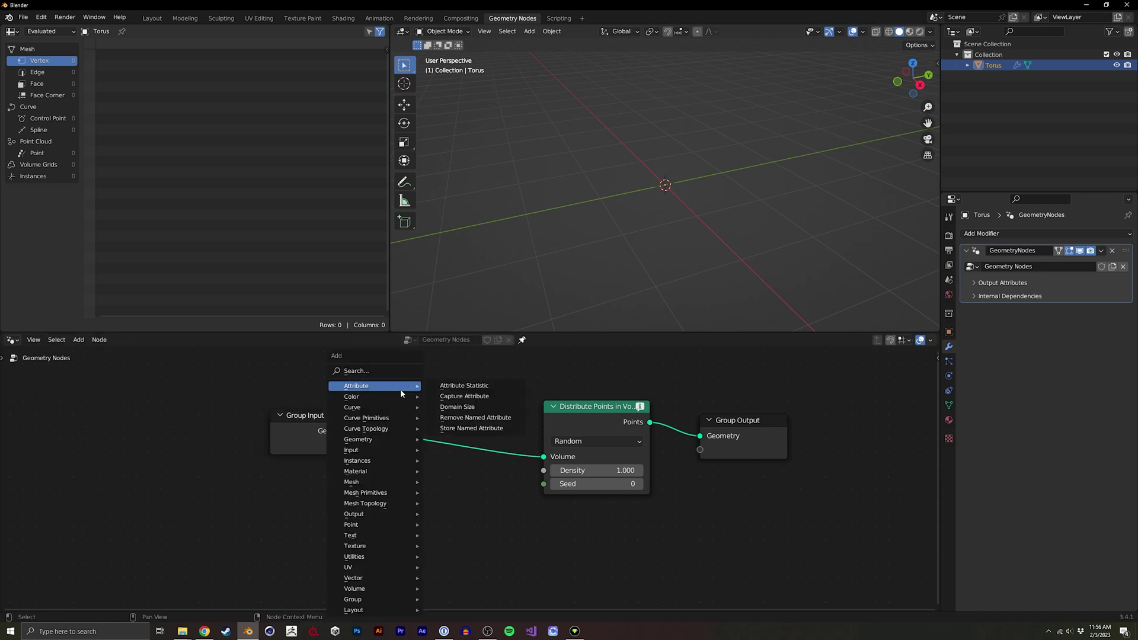
click(368, 364)
text(mesh to v)
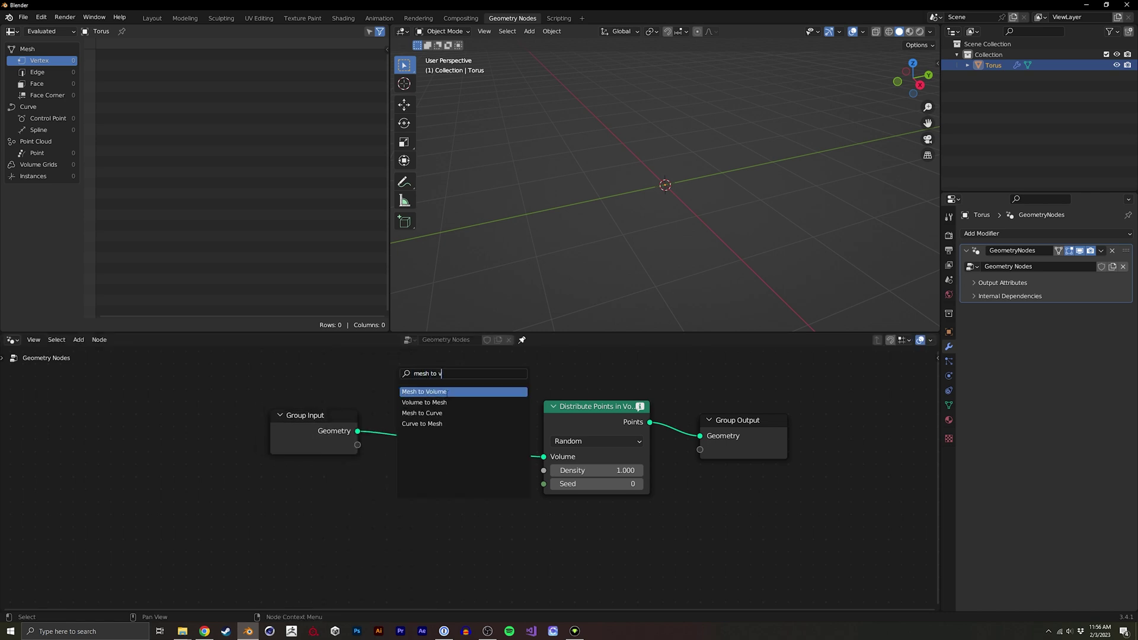
click(447, 392)
click(434, 439)
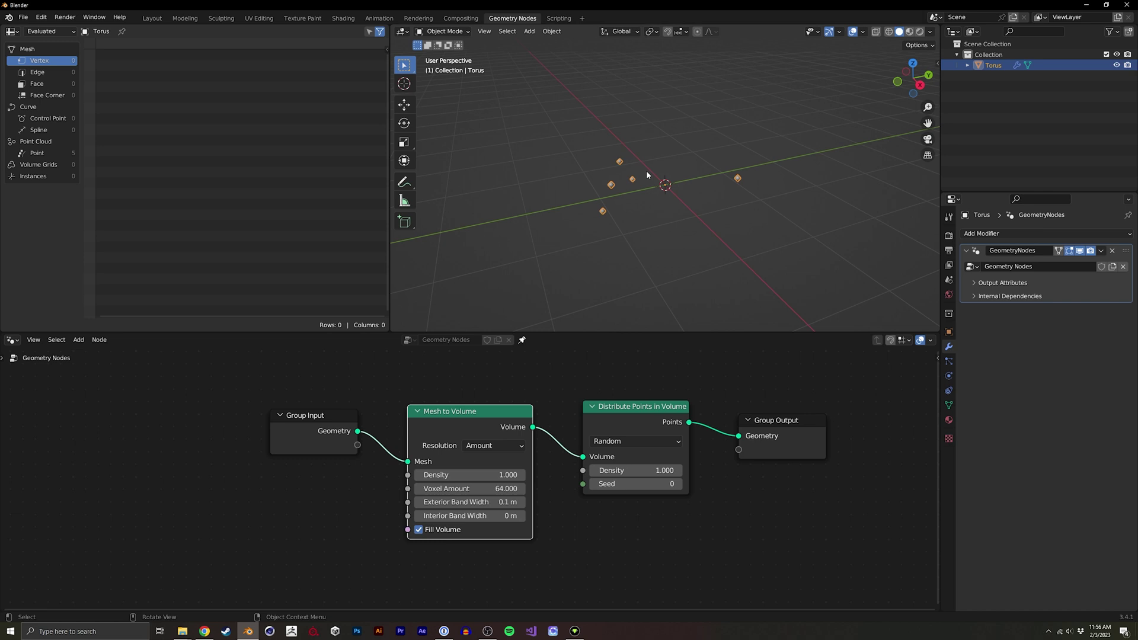
Raise the Distribute Points in Volume density to 80.300
drag(632, 473, 1008, 502)
middle_drag(716, 219, 661, 193)
middle_drag(506, 427, 461, 407)
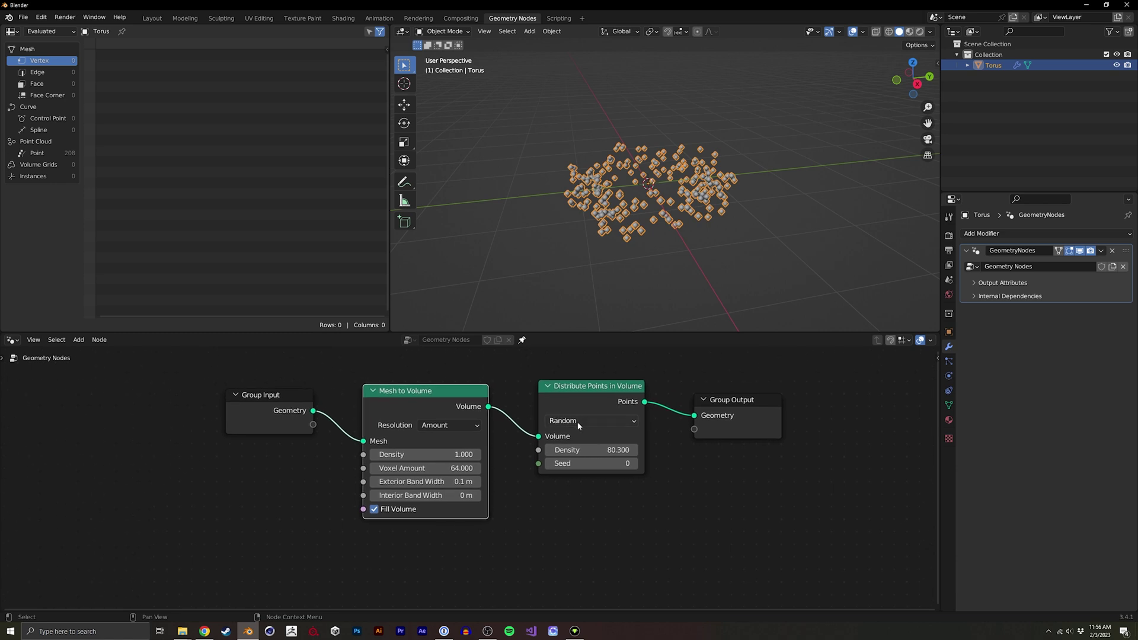
Switch the volume point distribution to Grid and set its X, Y and Z spacing to 0.1
click(591, 420)
click(579, 449)
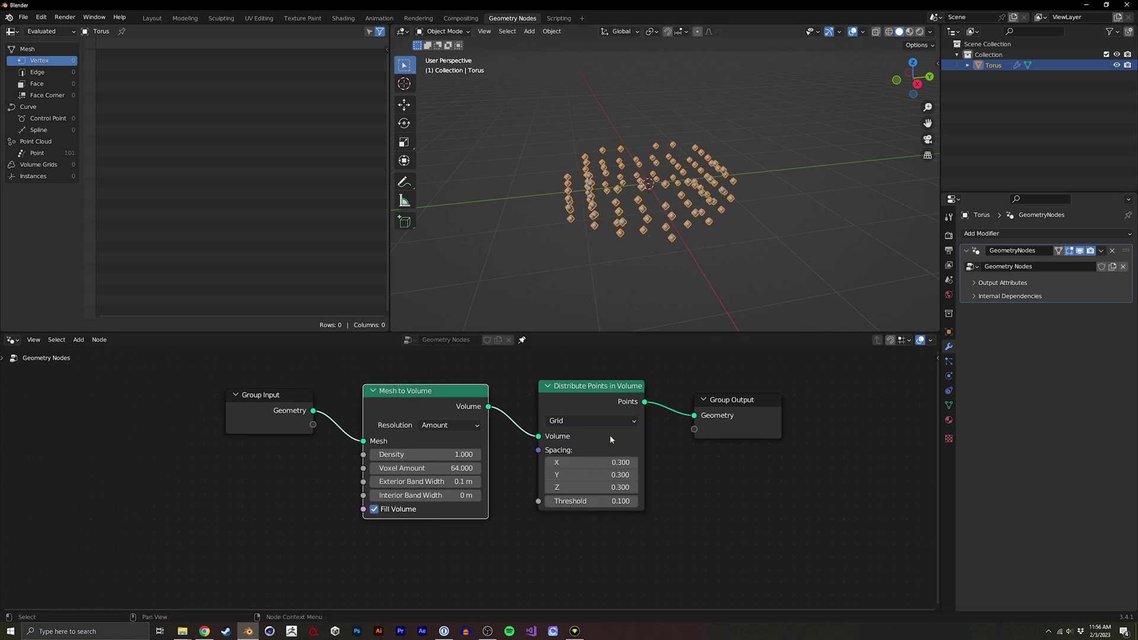
middle_drag(335, 496, 409, 447)
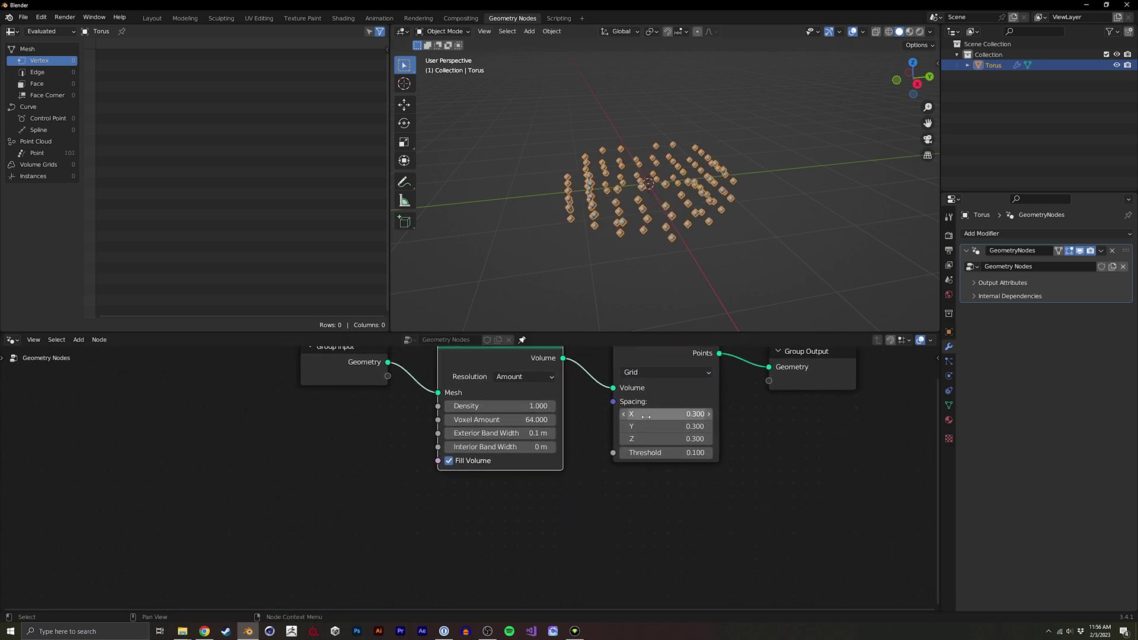
drag(663, 414, 664, 439)
text(.1)
key(Return)
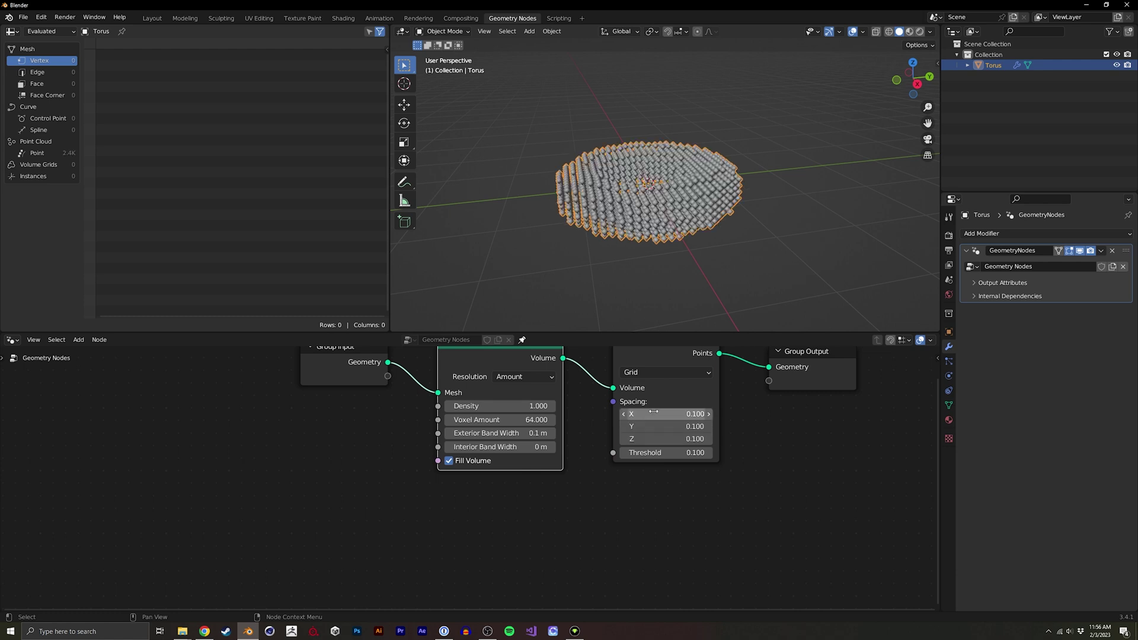
Add a Value node set to 0.100 below Mesh to Volume and connect it to the Spacing input
middle_drag(664, 155, 628, 173)
click(416, 495)
key(shift+a)
click(373, 372)
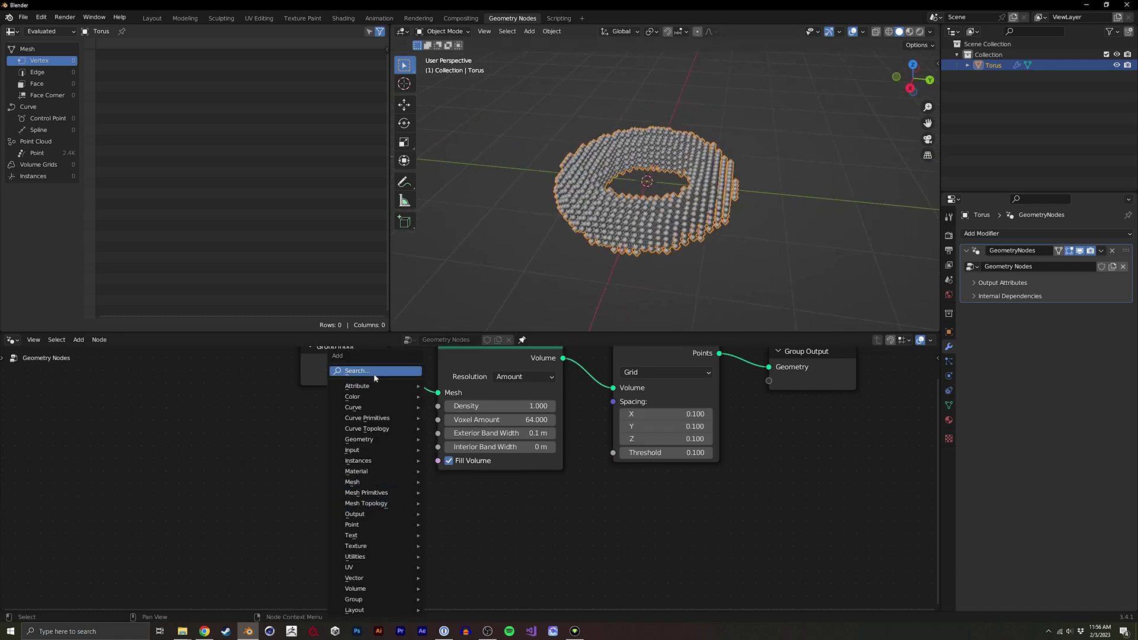
text(value)
key(Return)
click(376, 354)
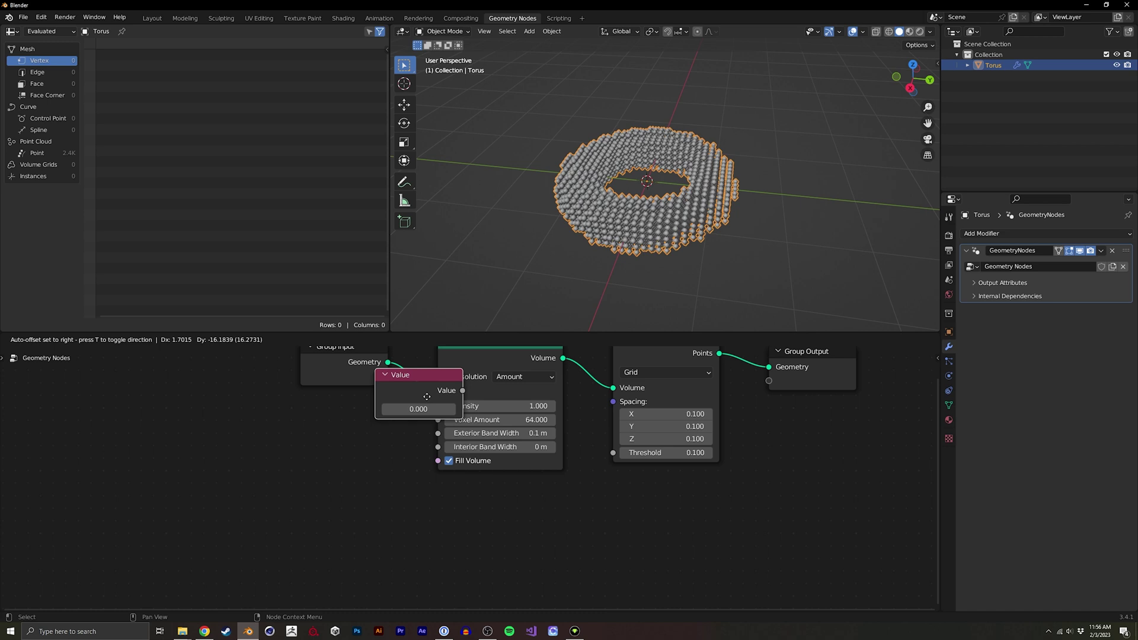
drag(418, 366, 482, 479)
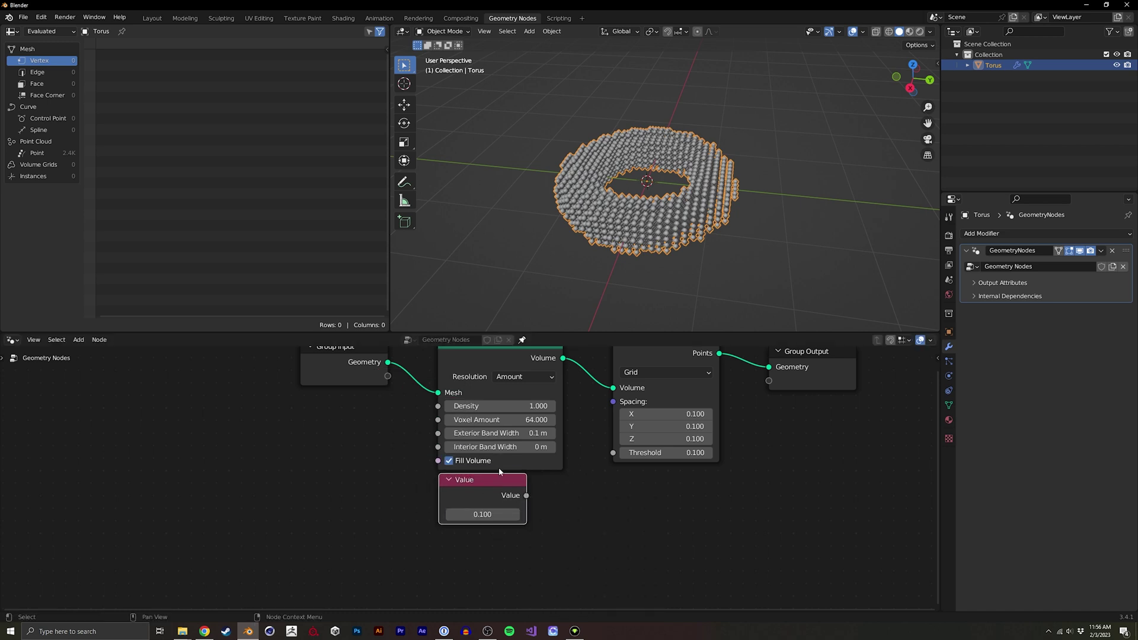
drag(526, 496, 613, 401)
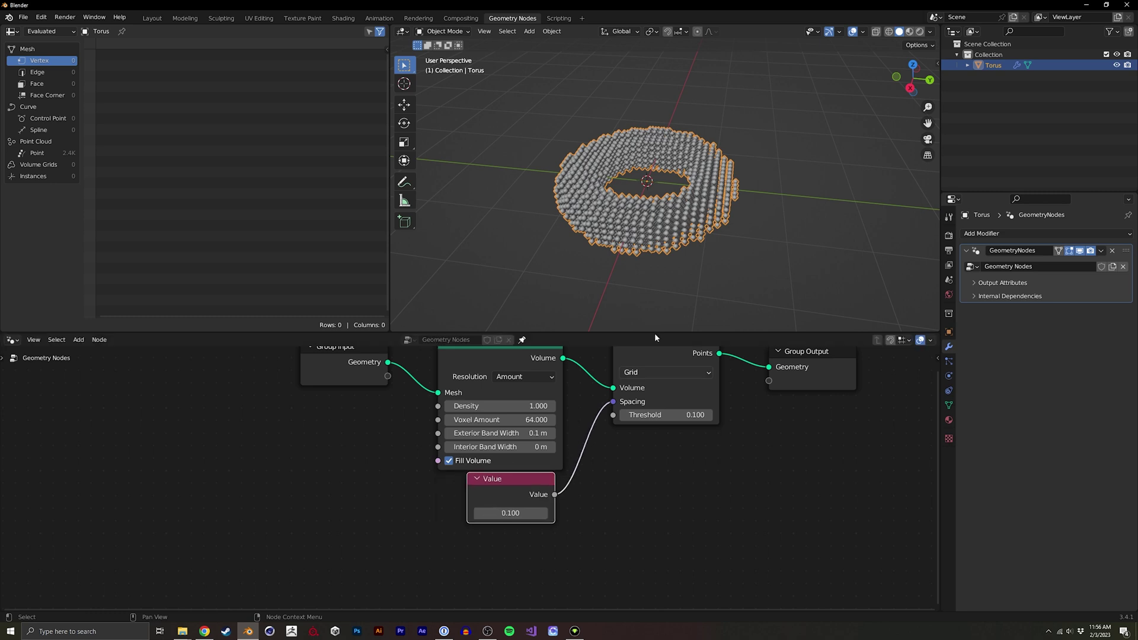
Insert an Instance on Points node between Distribute Points in Volume and Group Output
middle_drag(654, 330, 707, 234)
middle_drag(774, 383, 587, 409)
key(shift+a)
click(578, 371)
text(ins)
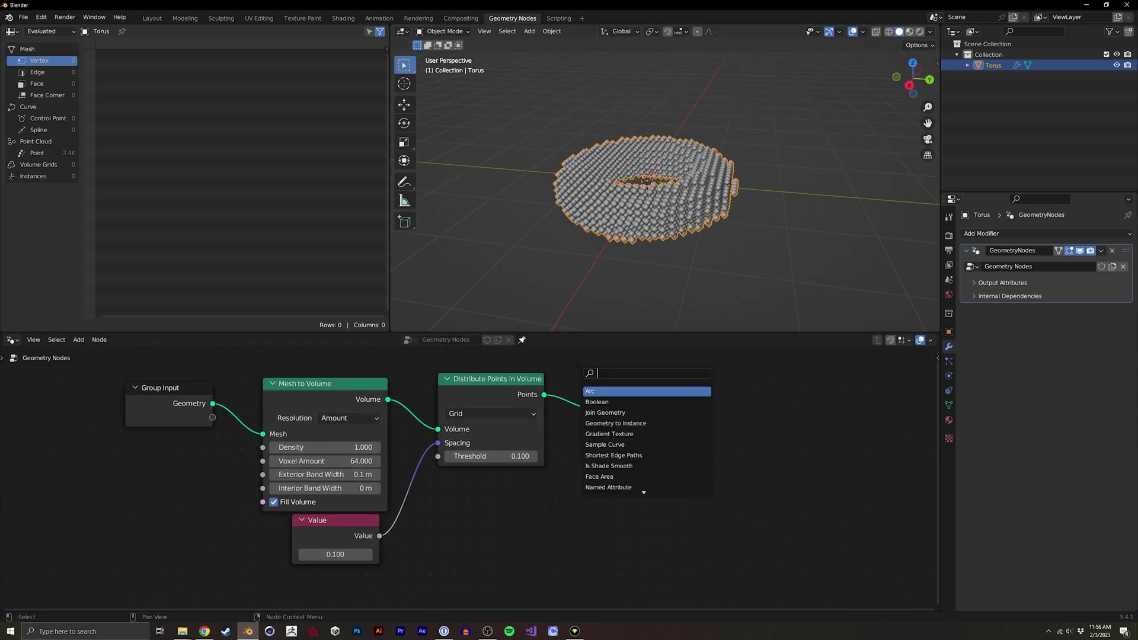
key(Down)
key(Down)
key(Down)
key(Up)
key(Up)
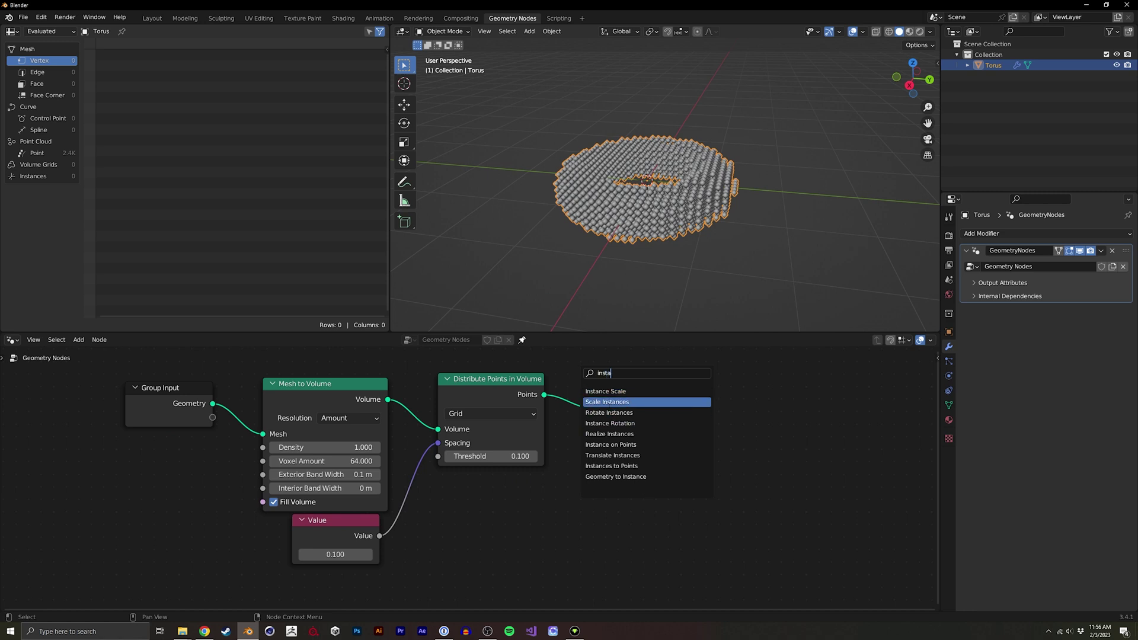
key(Down)
key(Down)
key(Down)
key(Down)
key(Down)
key(Down)
key(Up)
key(Up)
key(Return)
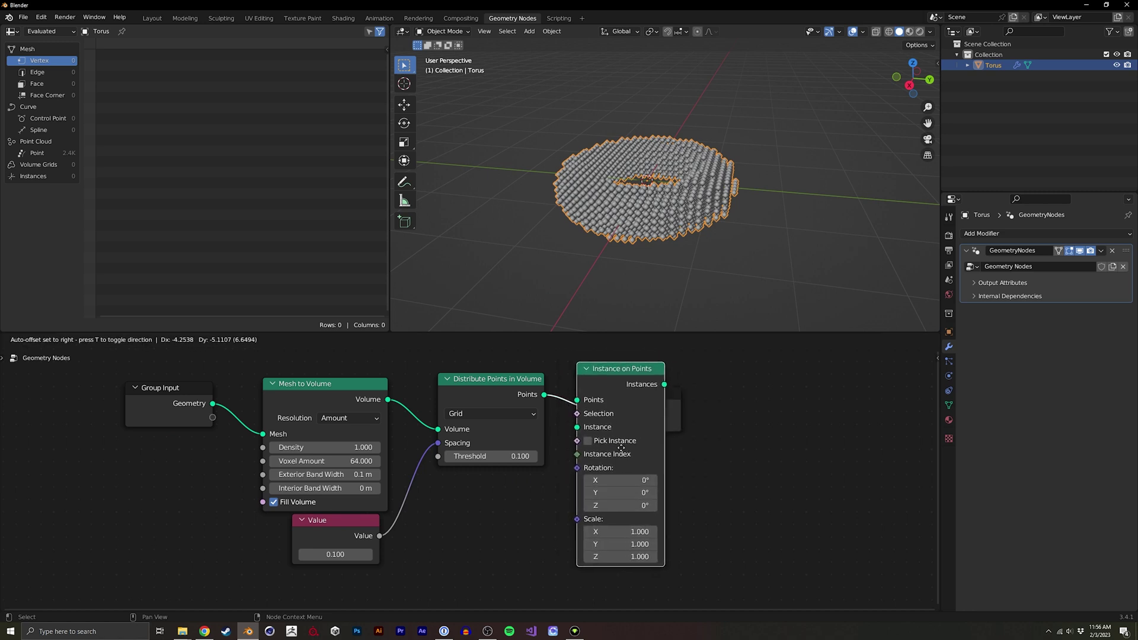
click(724, 397)
Add a Cube node and connect its mesh to the Instance input of Instance on Points
key(shift+a)
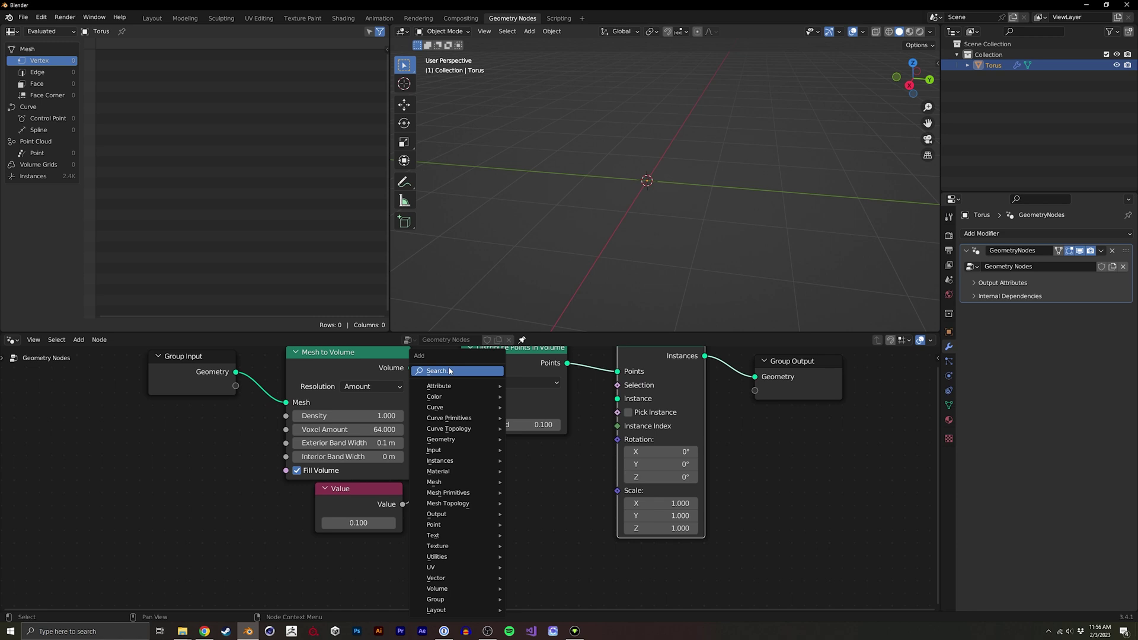
click(457, 371)
text(cub)
key(Return)
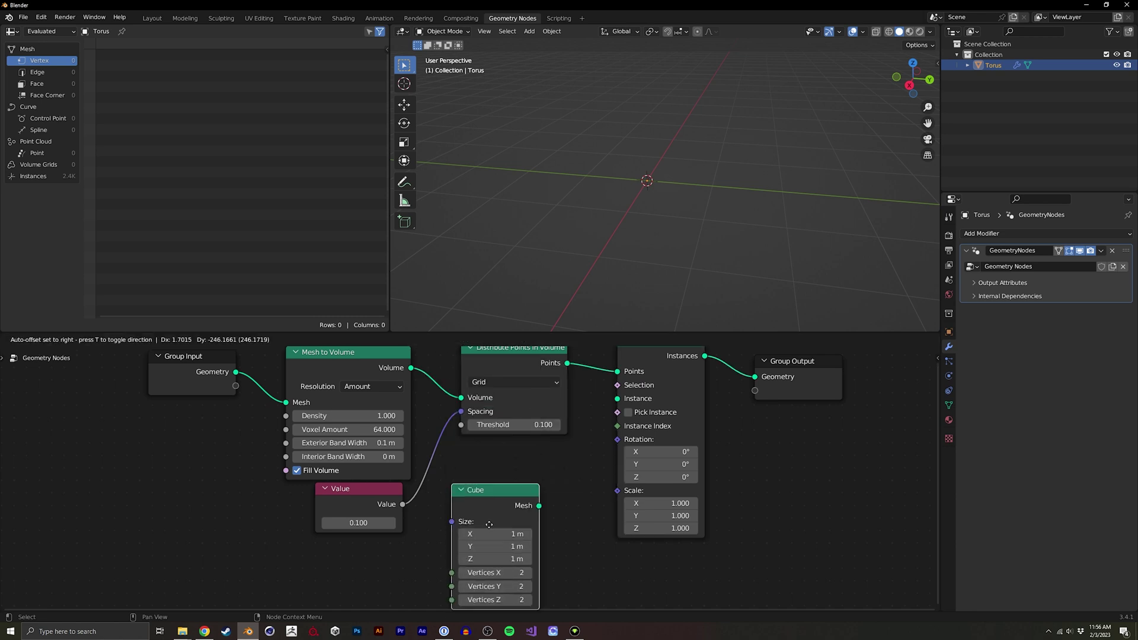
click(492, 513)
drag(549, 527, 621, 400)
middle_drag(620, 399, 594, 379)
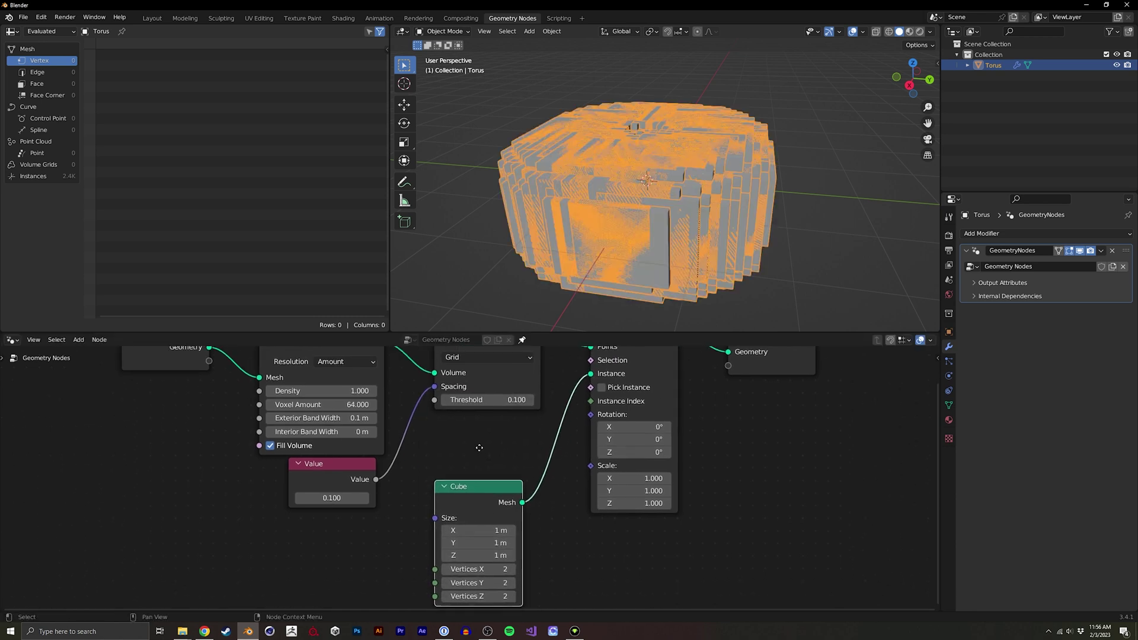
middle_drag(455, 496, 503, 429)
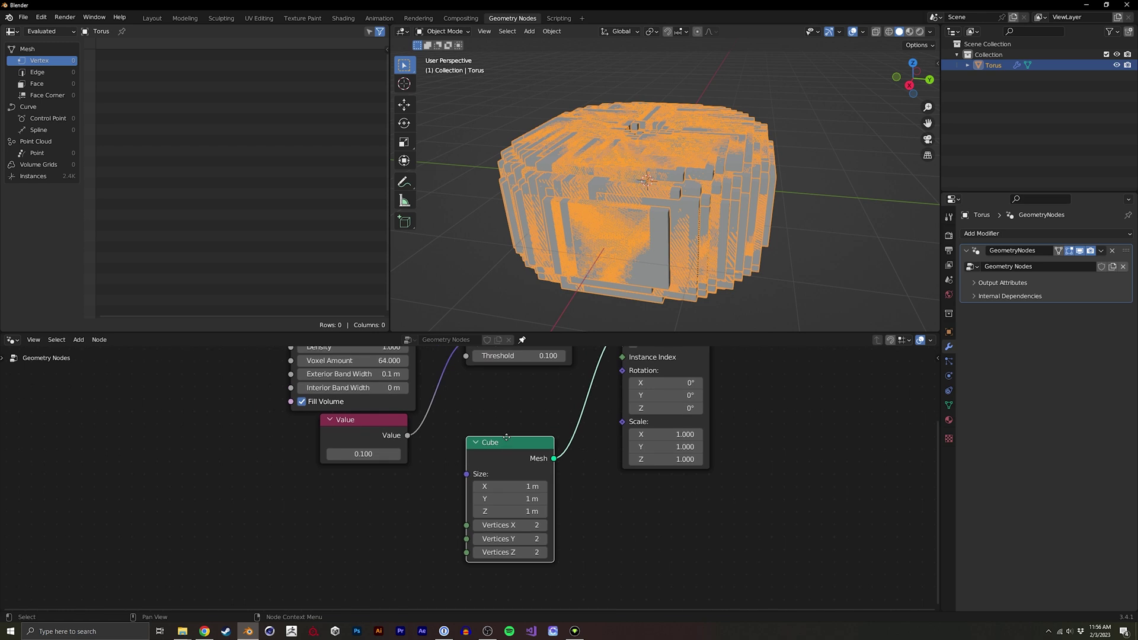
drag(506, 438, 509, 398)
Duplicate the 0.100 Value node and connect the copy to the Cube node's Size input
middle_drag(365, 422, 460, 411)
click(460, 411)
key(shift+d)
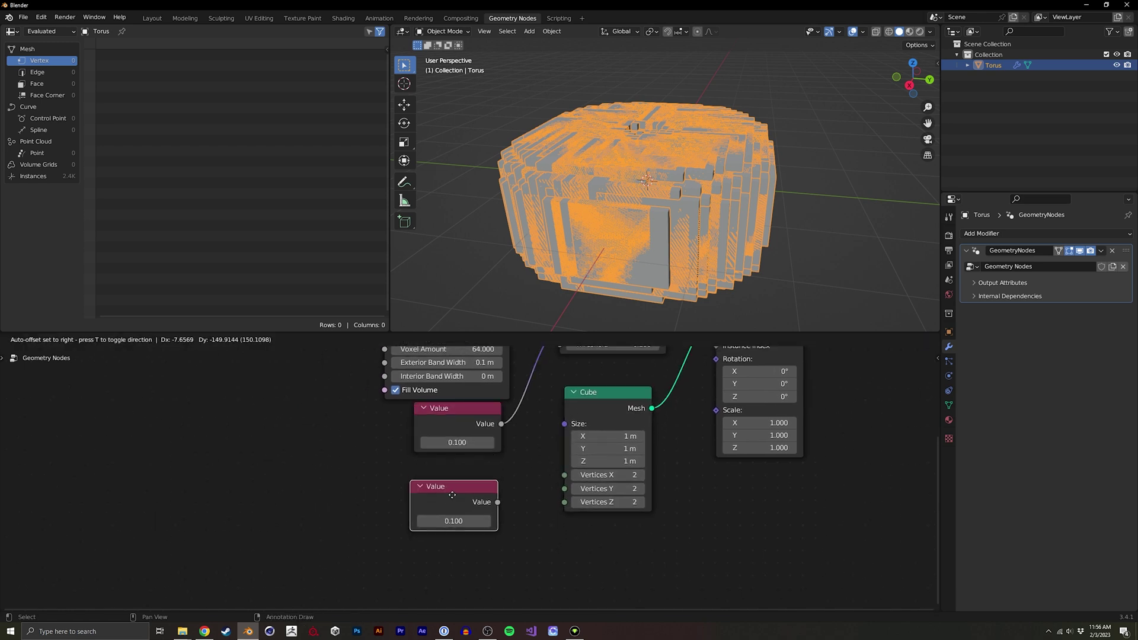
click(452, 495)
middle_drag(453, 495, 400, 521)
drag(446, 525, 513, 449)
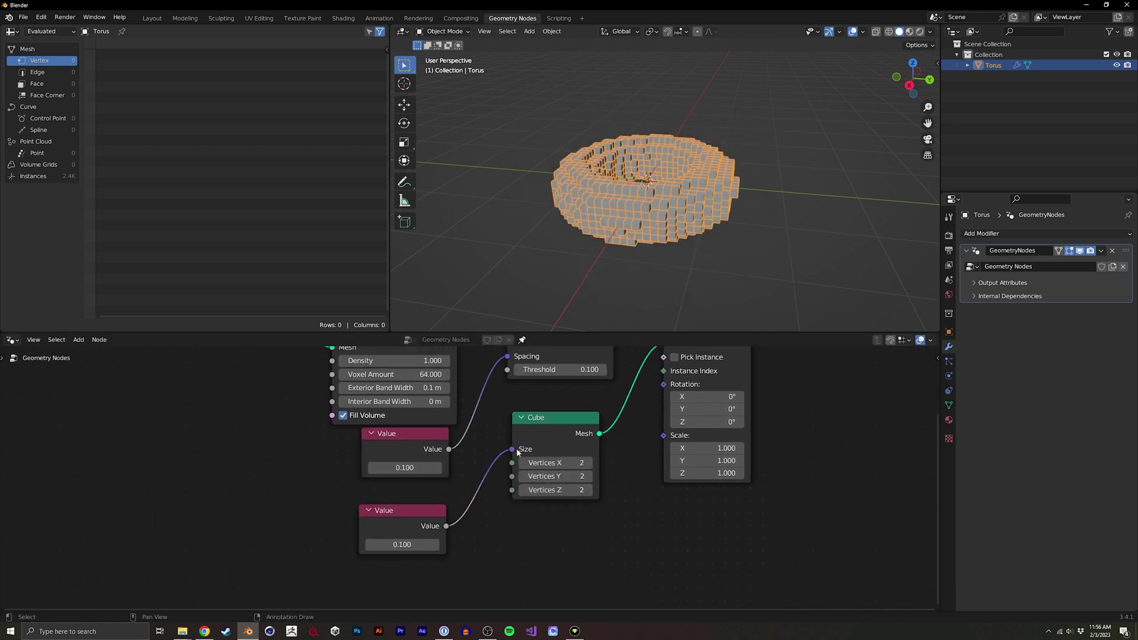
middle_drag(655, 223, 646, 263)
scroll(655, 198, up, 3)
middle_drag(659, 199, 581, 109)
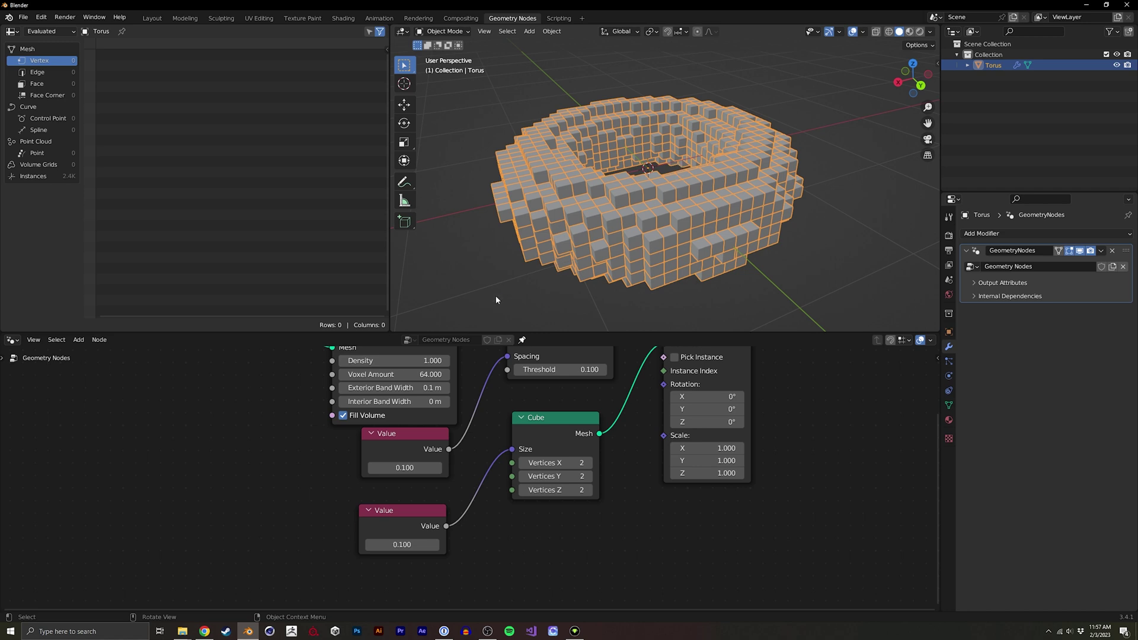
Move the spacing Value node away from Mesh to Volume and delete the duplicate Value node feeding the cube size
middle_drag(450, 449, 486, 462)
drag(486, 462, 328, 492)
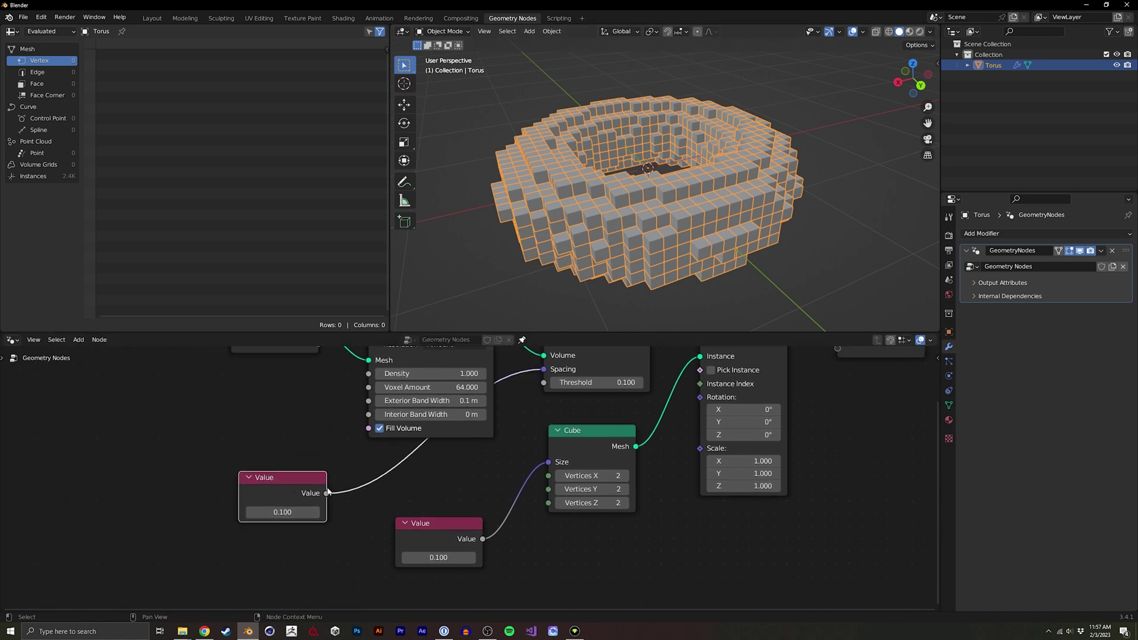
drag(446, 548, 367, 555)
middle_drag(405, 505, 435, 499)
key(x)
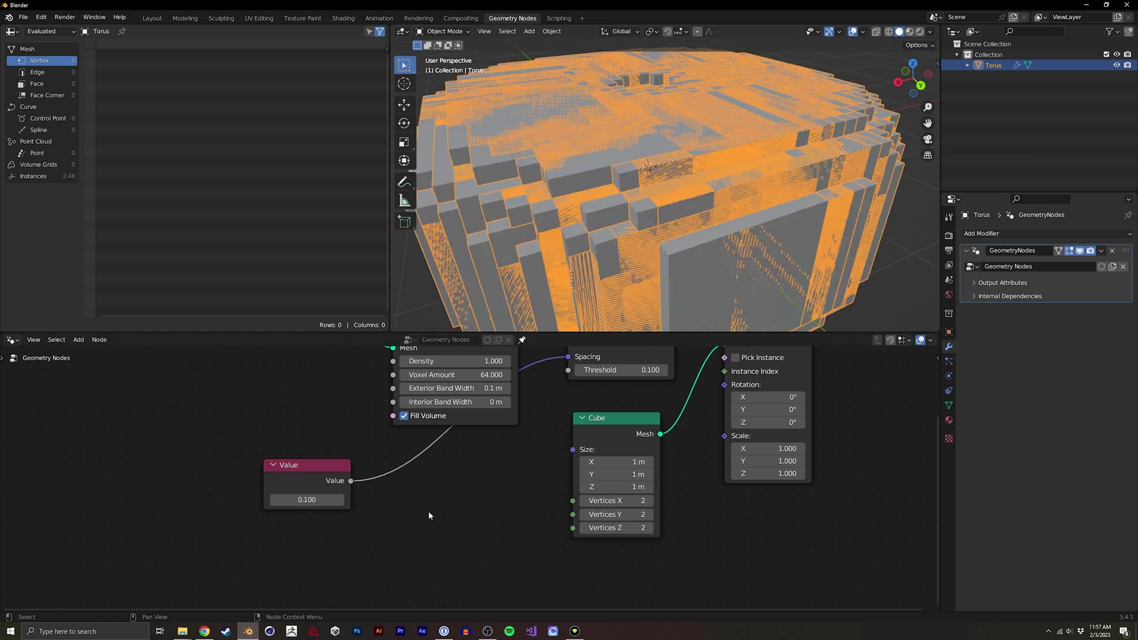
Add a Math node between the Value and Cube nodes and set its operation to Divide
key(shift+a)
click(429, 375)
text(math)
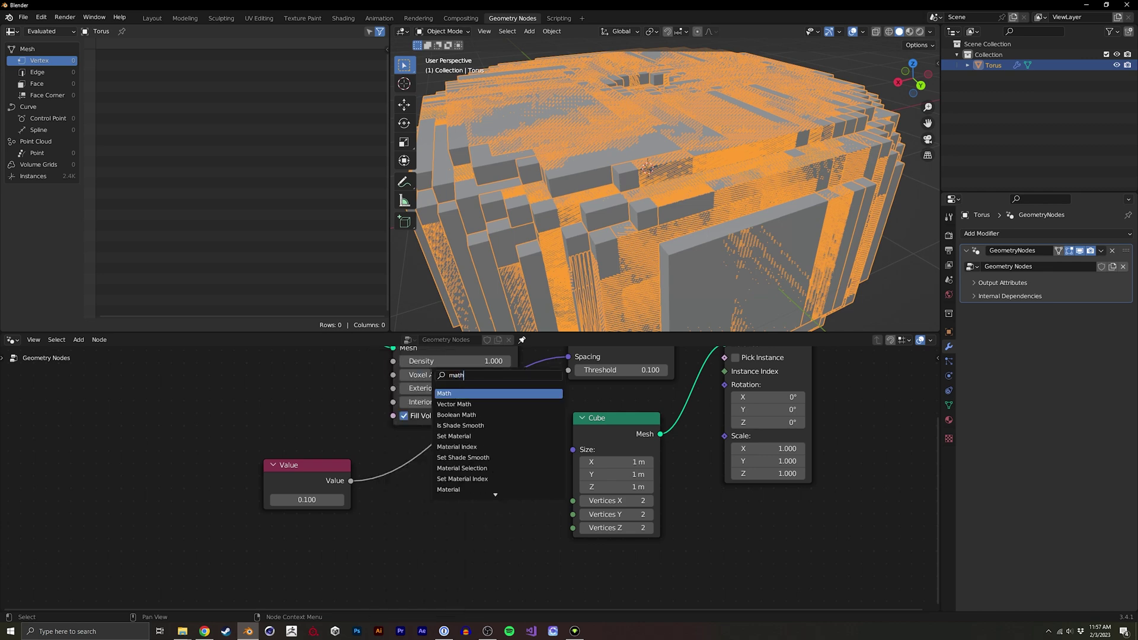
key(Down)
key(Up)
key(Return)
click(454, 484)
click(469, 494)
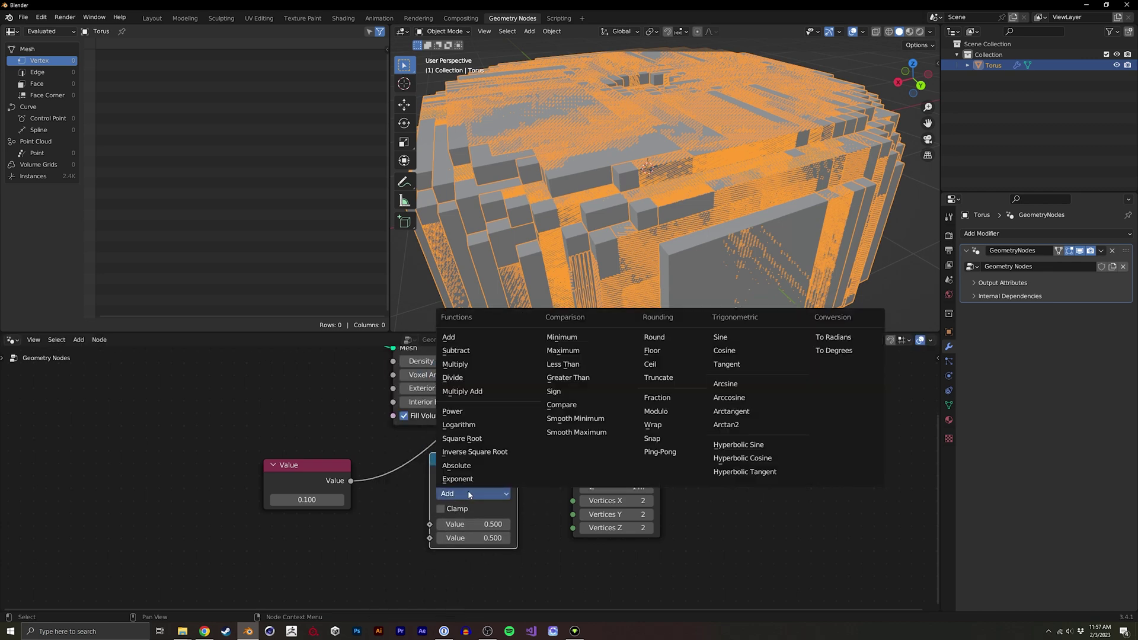
click(474, 379)
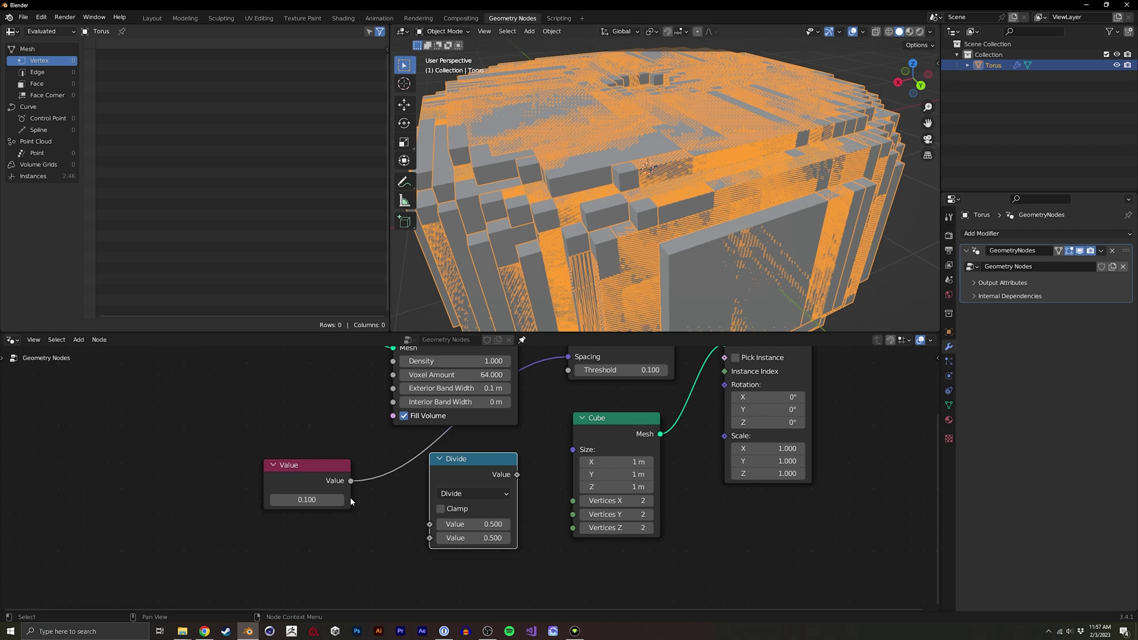
Connect Value to the Divide node's first input, set the divisor to 1, and feed the result into the Cube's Size
drag(352, 482, 430, 525)
double_click(474, 537)
text(1)
key(Return)
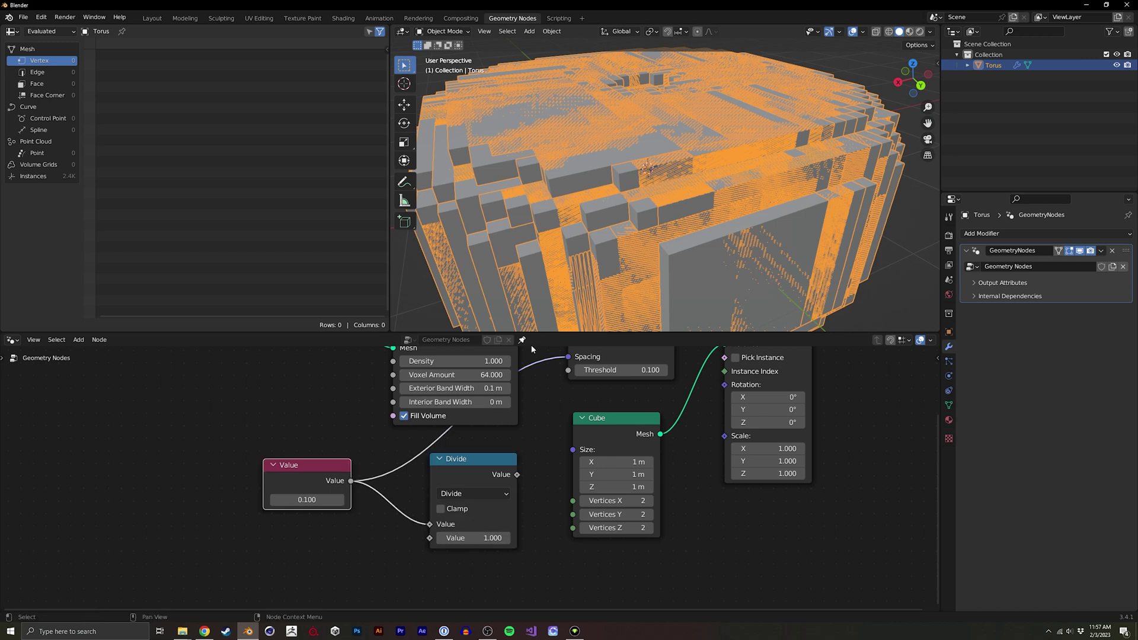
drag(518, 475, 572, 450)
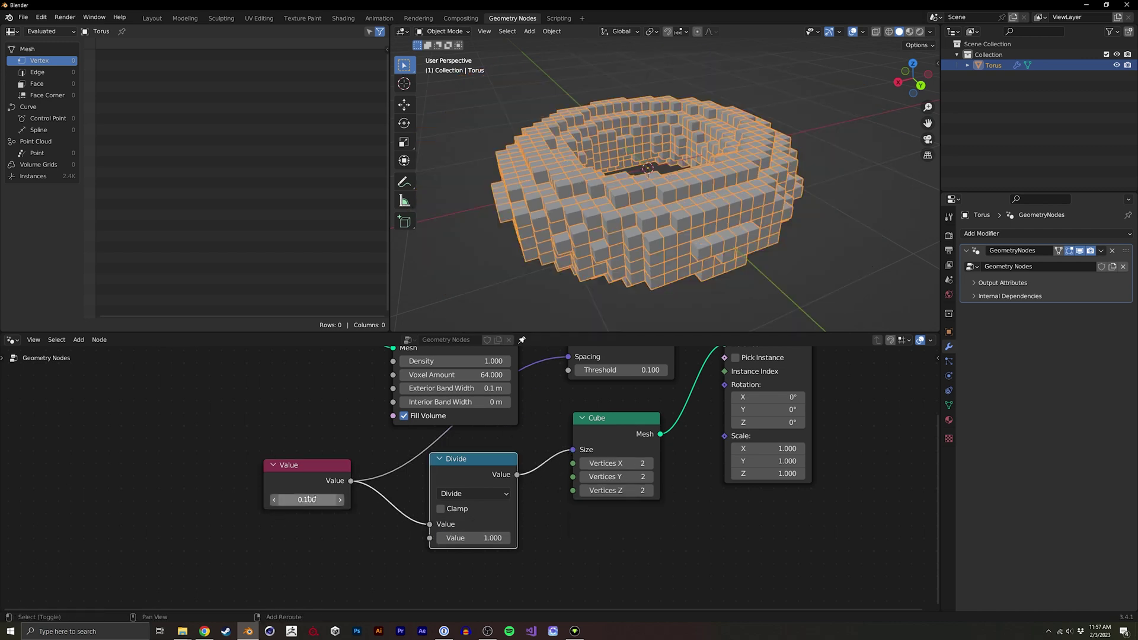
Lower the shared Value to 0.020 and reselect the voxelized torus
drag(301, 500, 288, 500)
click(639, 320)
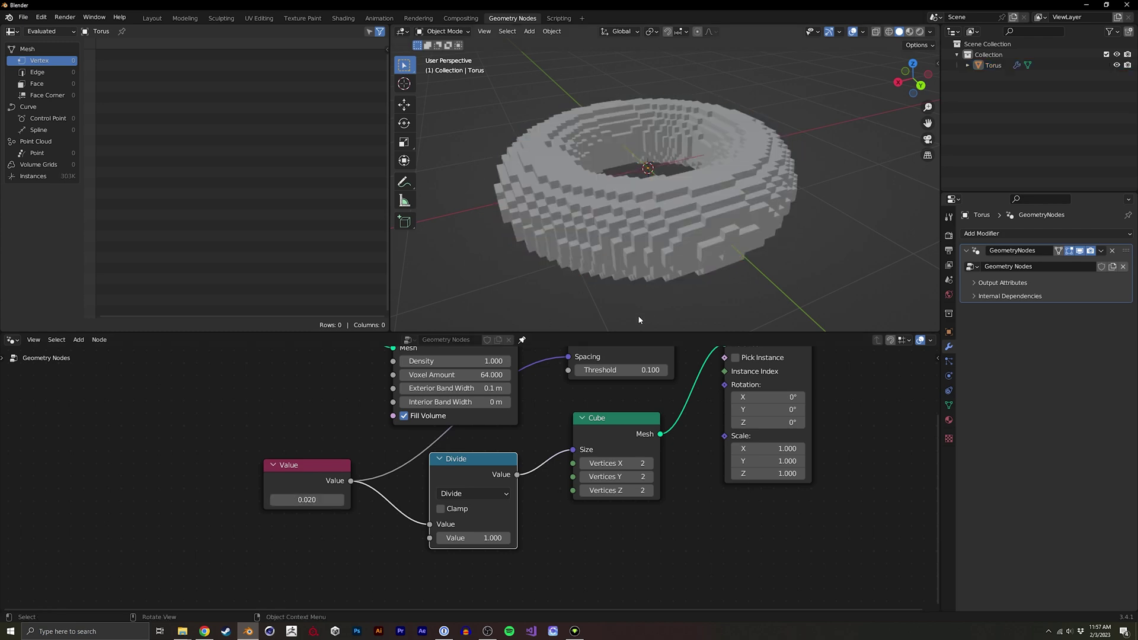
click(674, 259)
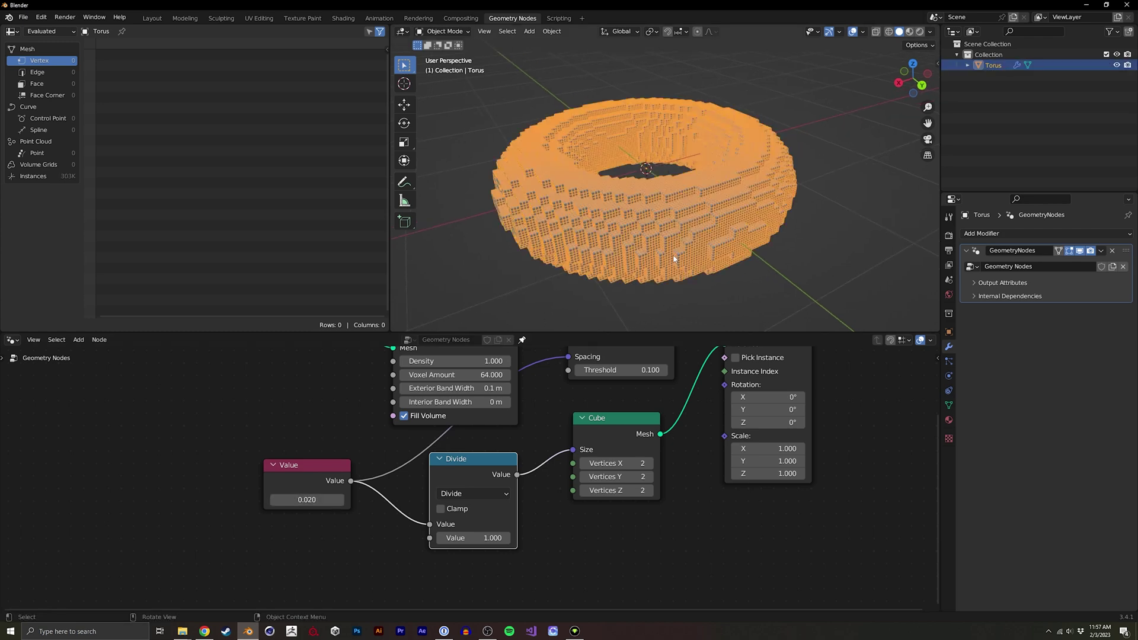
Set the Divide node's divisor to 1.2 and the shared Value to 0.05
click(468, 539)
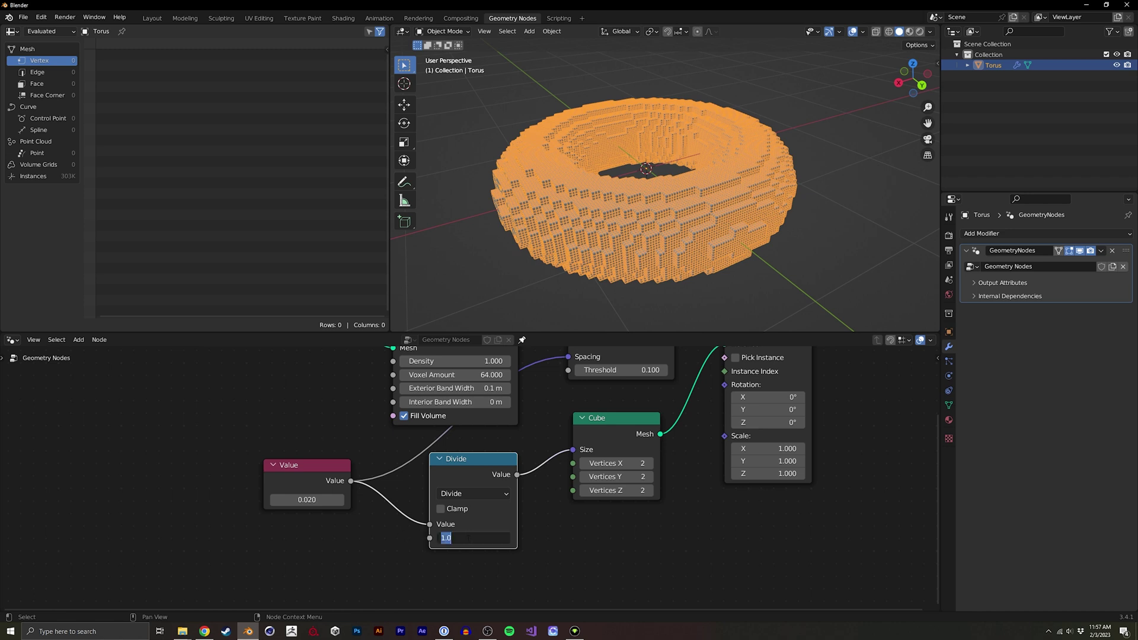
key(Return)
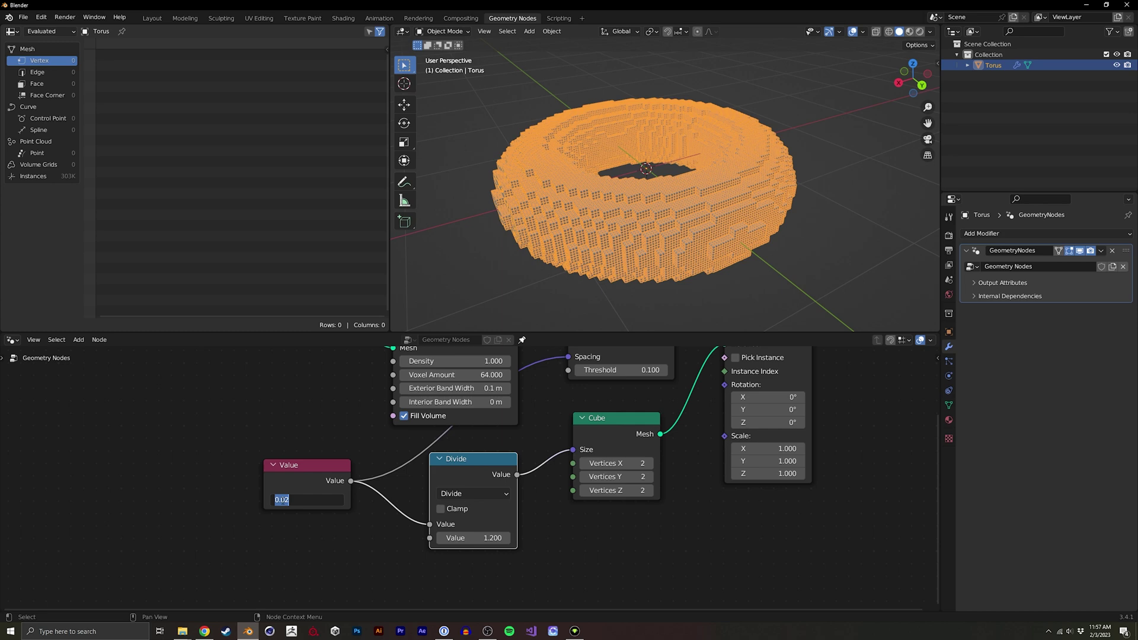
text(5)
key(Return)
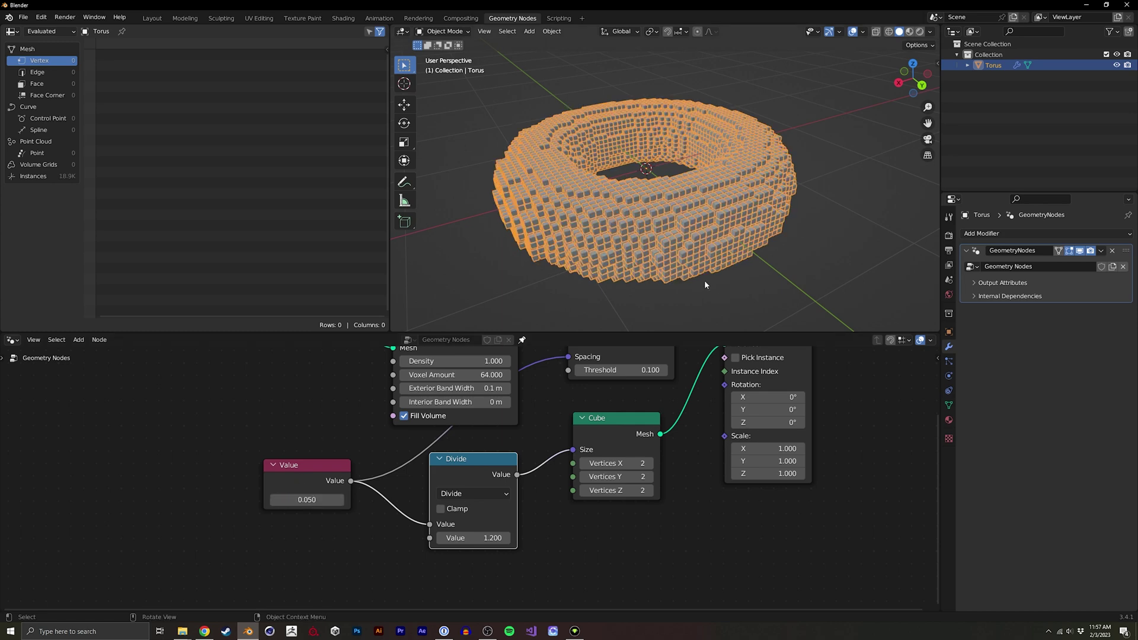
click(705, 285)
scroll(663, 200, up, 5)
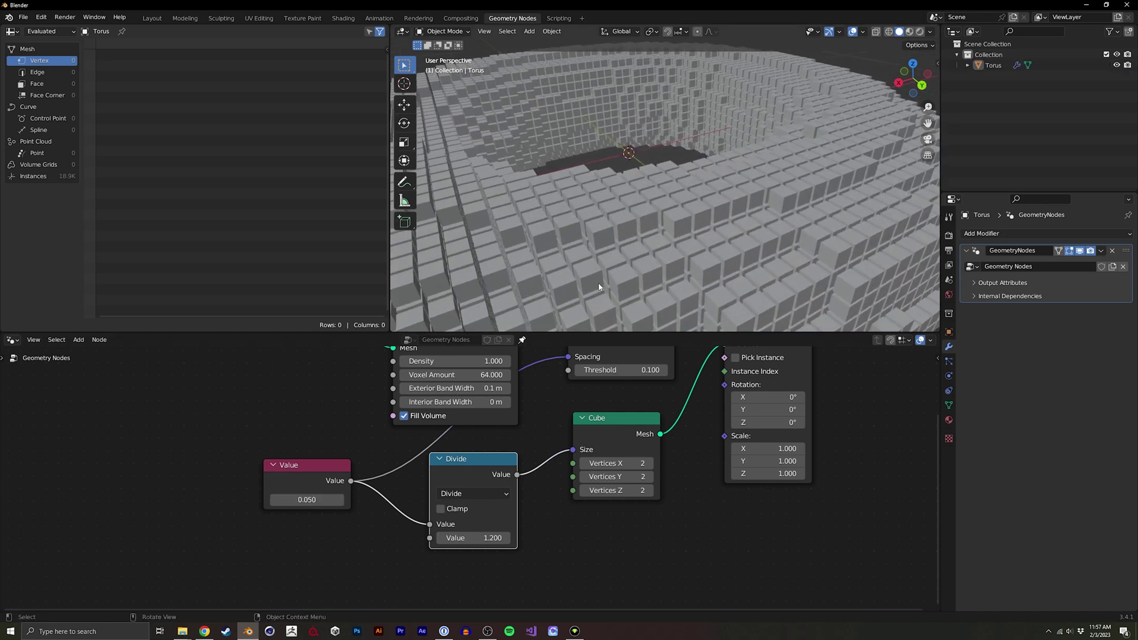
Try a divisor of 1.4 in the Divide node, then return it to 1.2
click(466, 538)
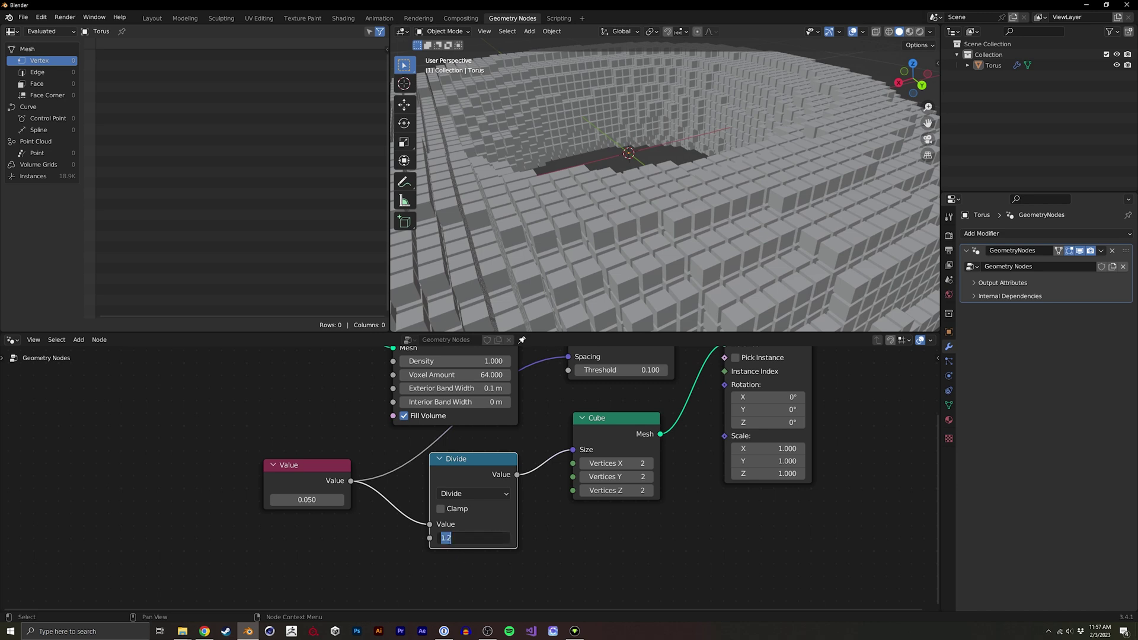
text(1.4)
key(Return)
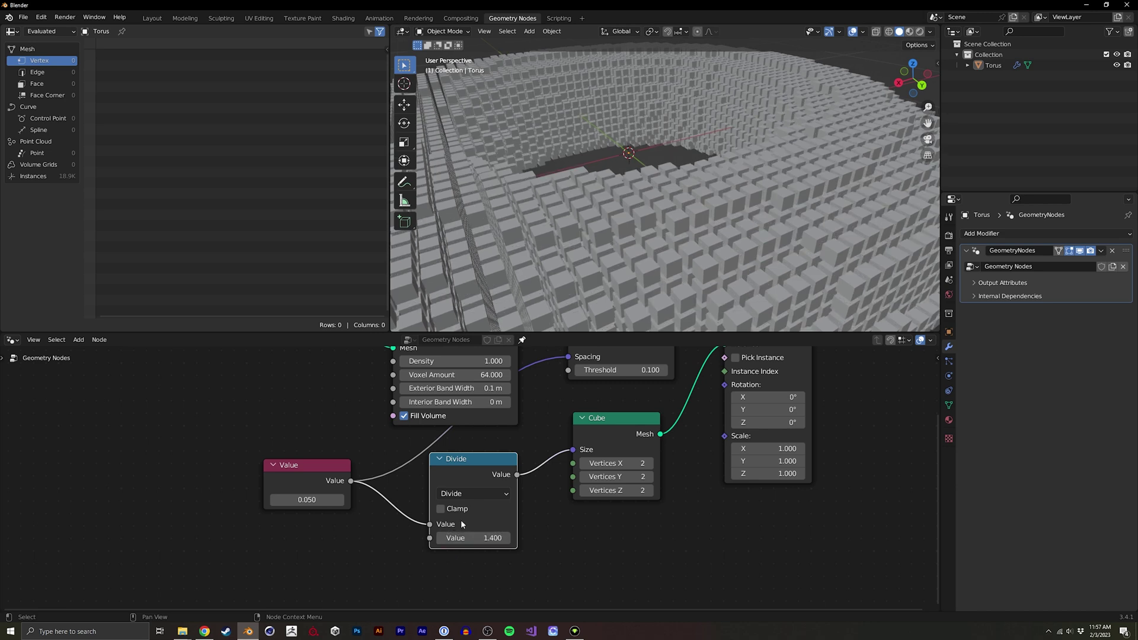
click(484, 536)
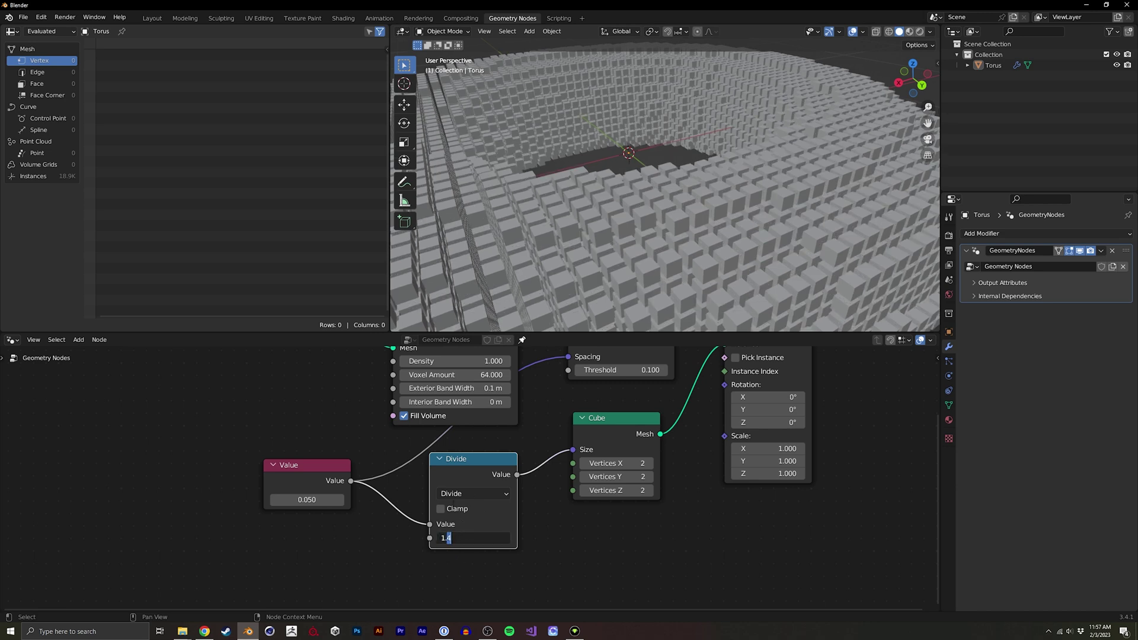
key(Return)
Reposition the Value node beside Divide and raise the shared Value to 0.120
scroll(579, 216, down, 6)
middle_drag(580, 215, 665, 139)
middle_drag(350, 481, 285, 506)
drag(229, 508, 251, 500)
middle_drag(322, 458, 337, 465)
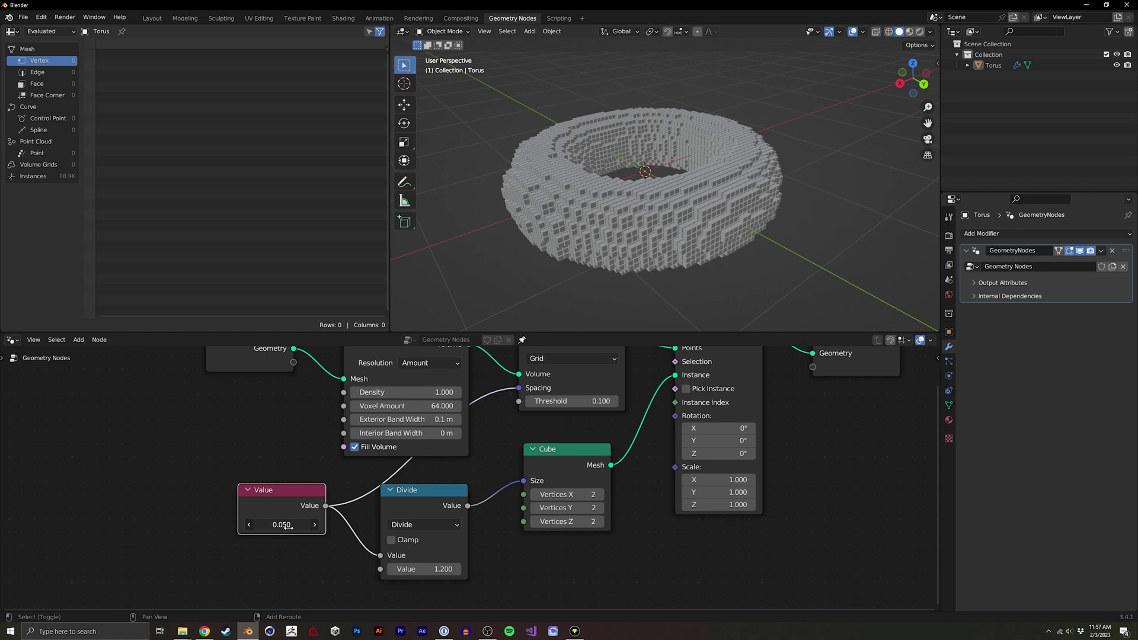
drag(287, 526, 300, 532)
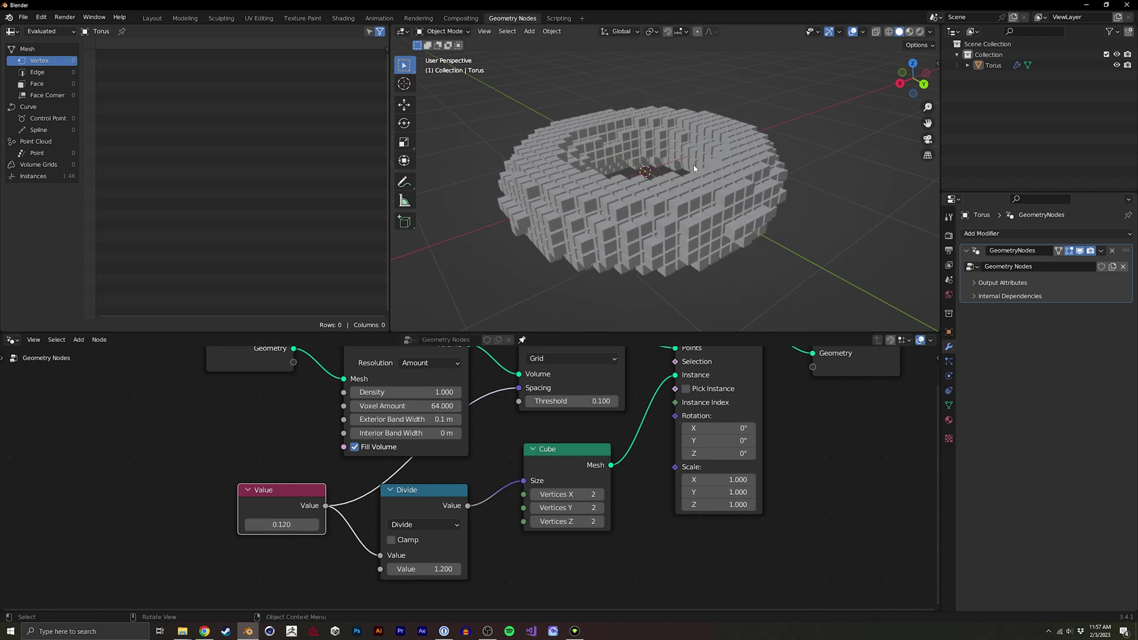
Add a Compare node in Float, Greater Than mode below the Cube node
scroll(541, 388, down, 3)
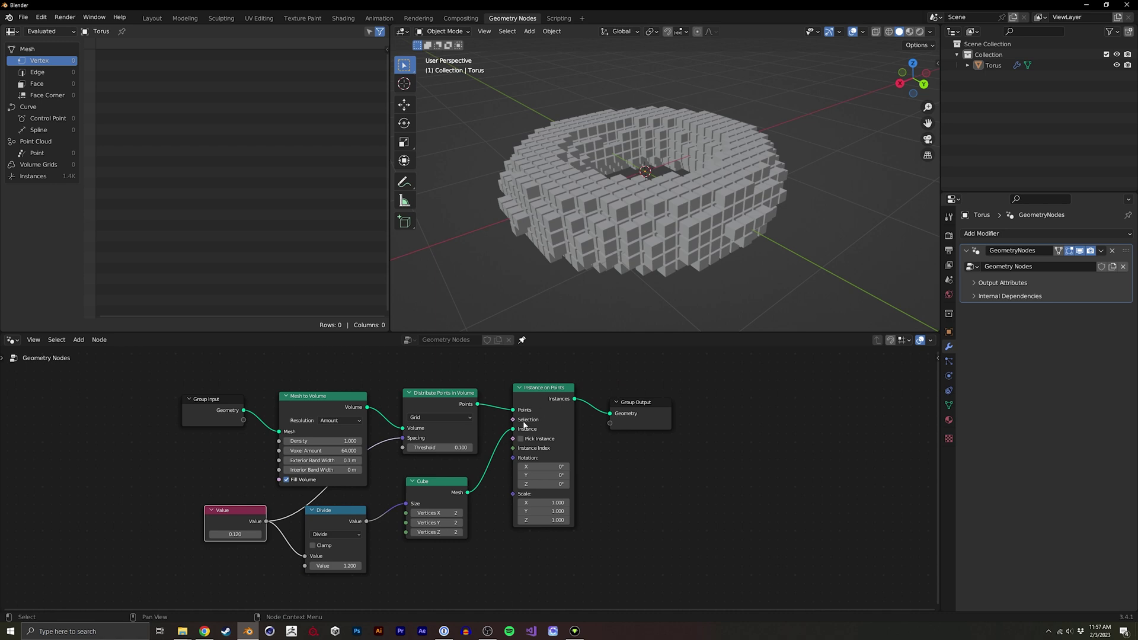
middle_drag(525, 424, 592, 364)
key(shift+a)
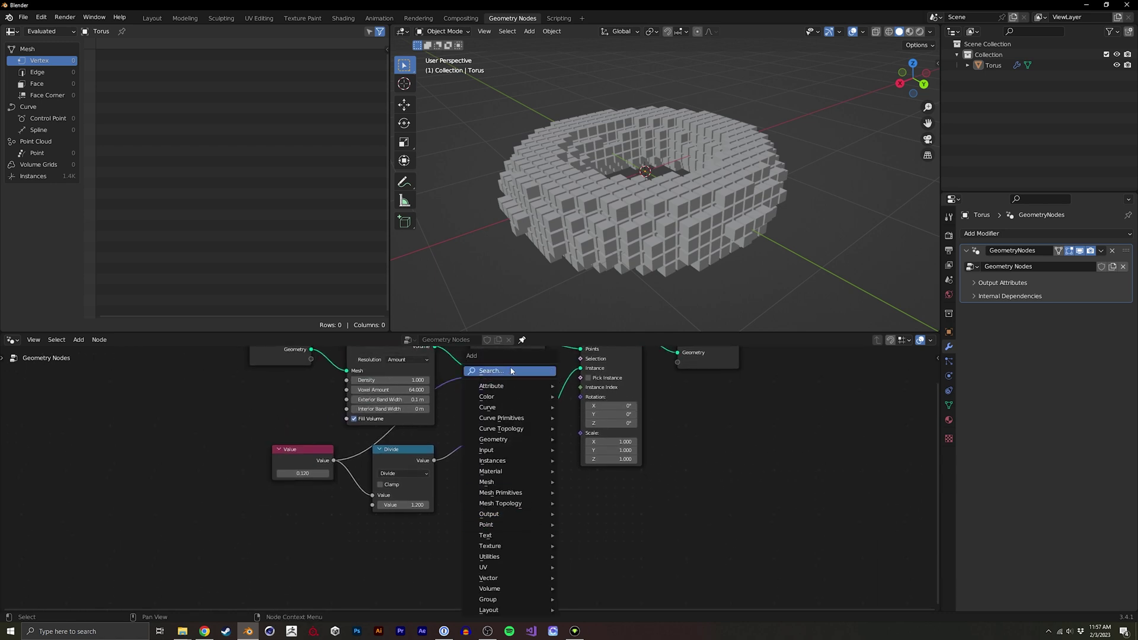
text(comp)
click(602, 387)
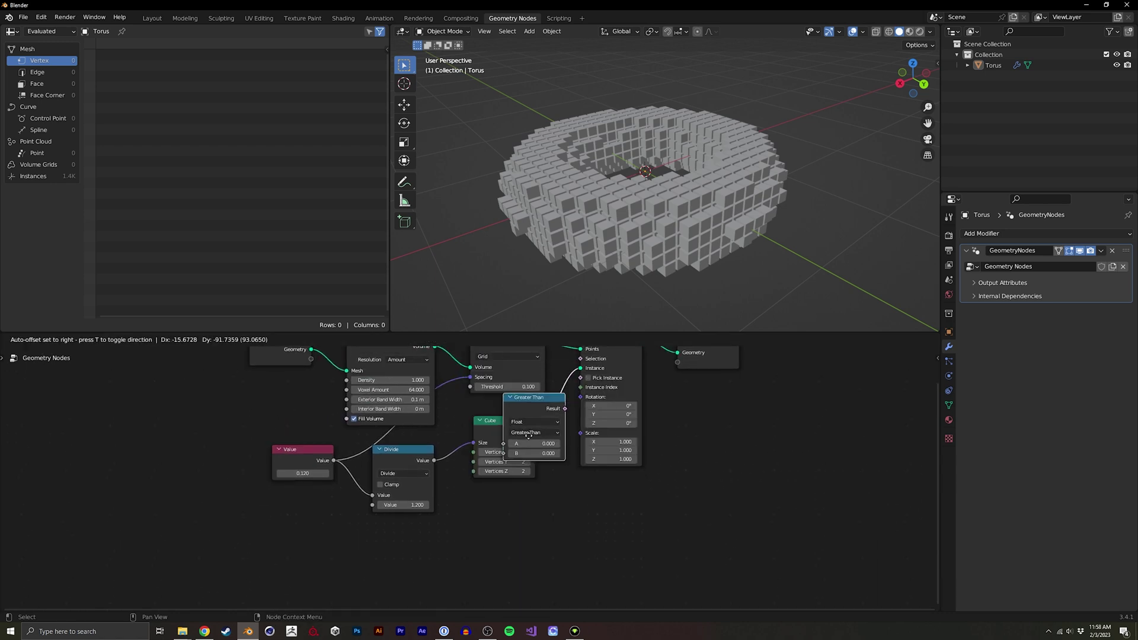
click(501, 521)
middle_drag(488, 500, 442, 531)
middle_drag(313, 527, 390, 470)
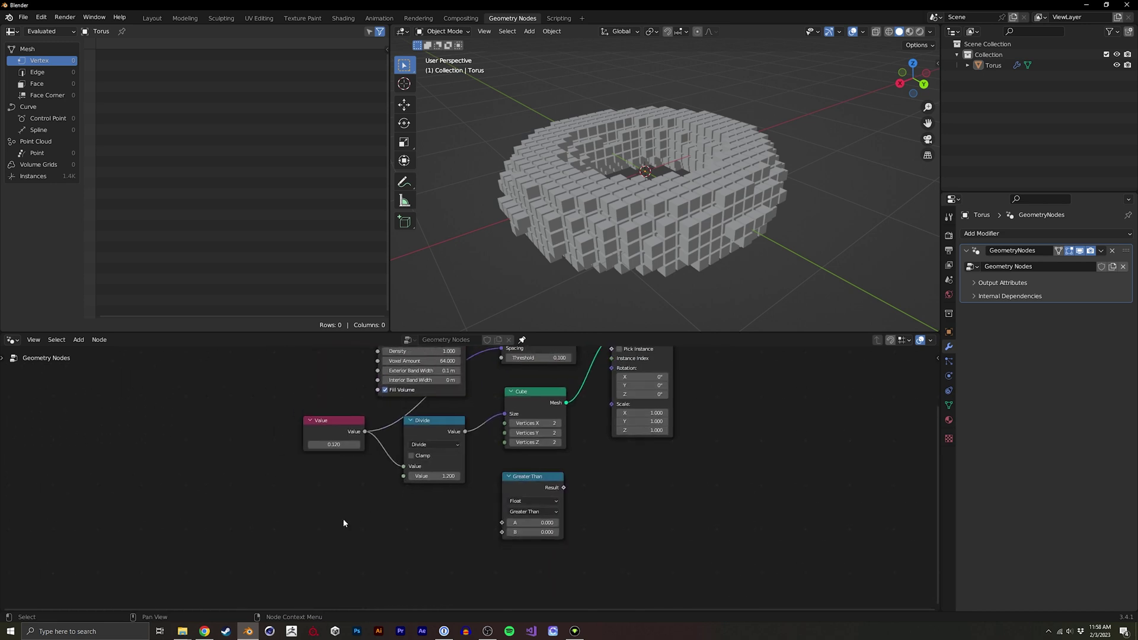
Add a Position node and connect it to input A of the Greater Than node
key(shift+a)
text(pos)
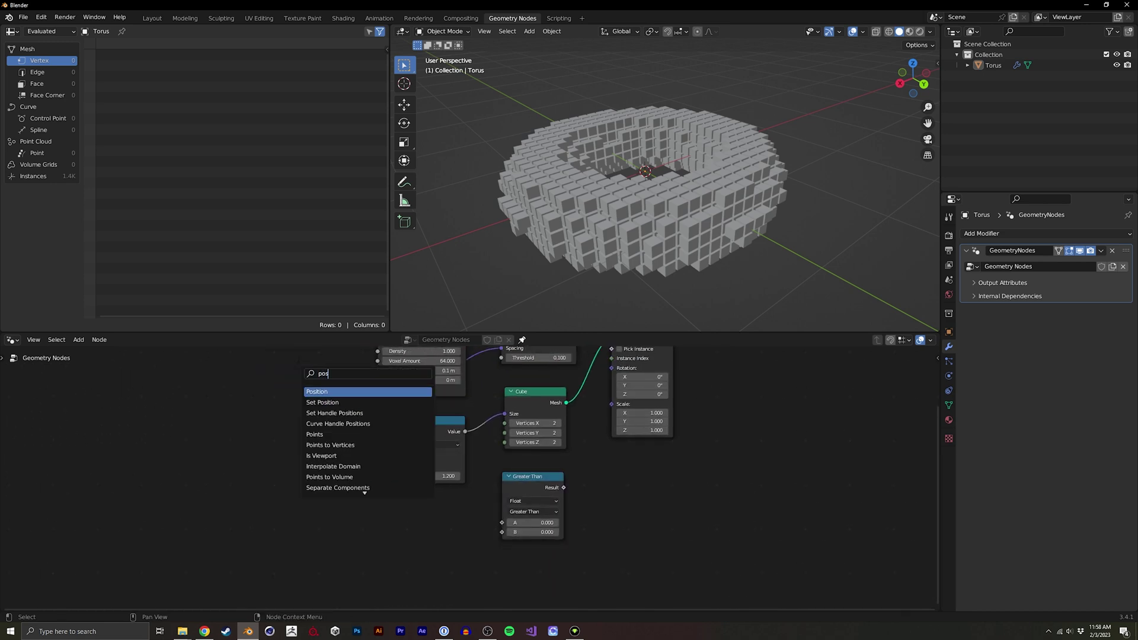
click(351, 392)
click(447, 537)
drag(457, 523, 503, 523)
Connect the Greater Than result to the Selection input of Instance on Points
middle_drag(480, 454, 316, 533)
middle_drag(393, 535, 438, 520)
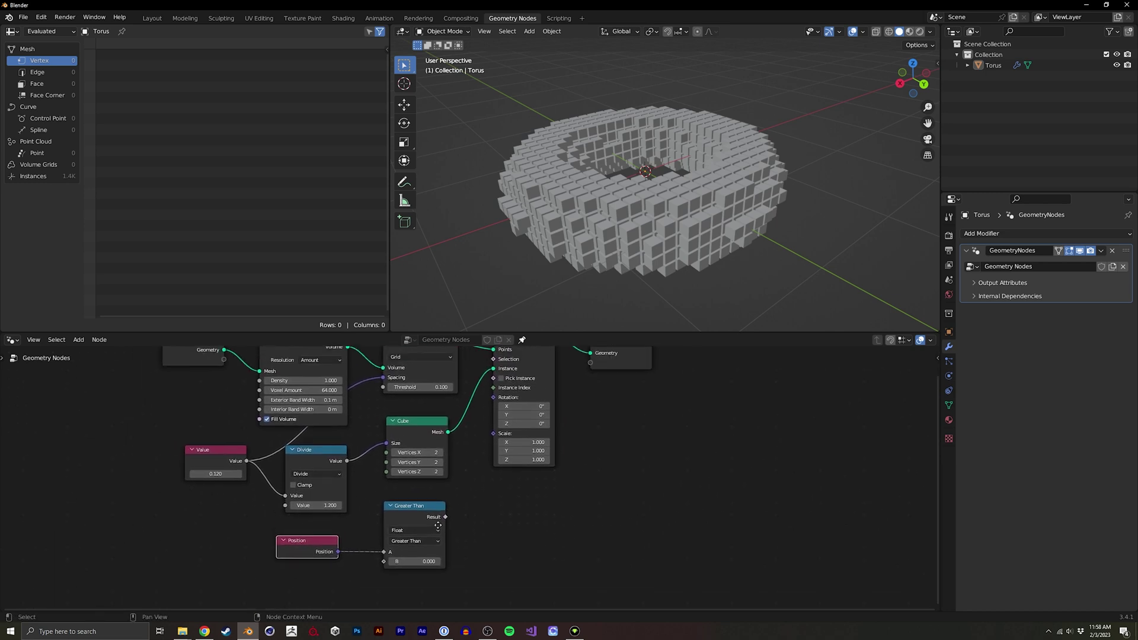
drag(445, 519, 494, 378)
middle_drag(498, 415, 521, 378)
middle_drag(700, 195, 587, 198)
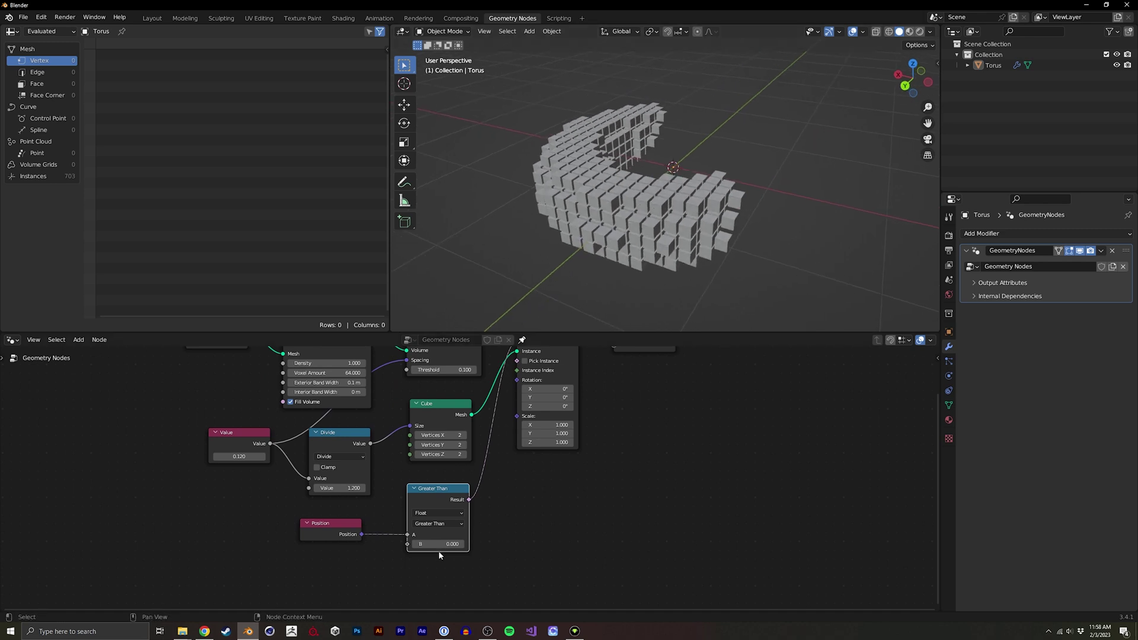
Vary the Greater Than node's B threshold, raising it to about 0.14 and finishing at -0.710
mouse_move(445, 544)
mouse_down()
mouse_move(468, 545)
mouse_move(412, 549)
mouse_move(459, 548)
mouse_up()
middle_drag(658, 221, 706, 231)
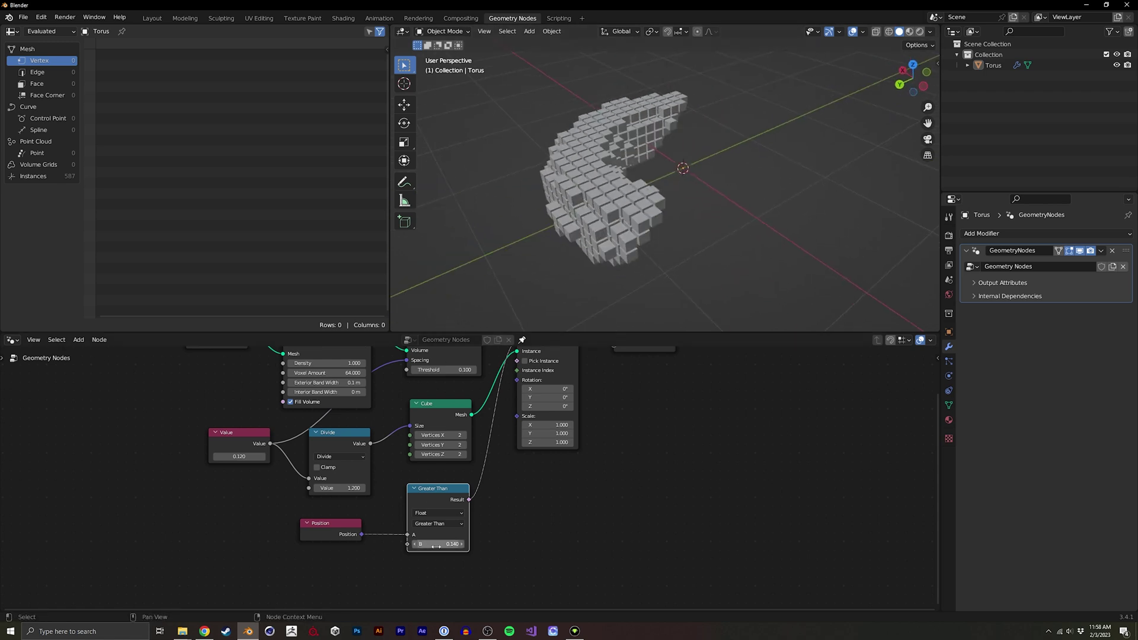
drag(451, 545, 426, 549)
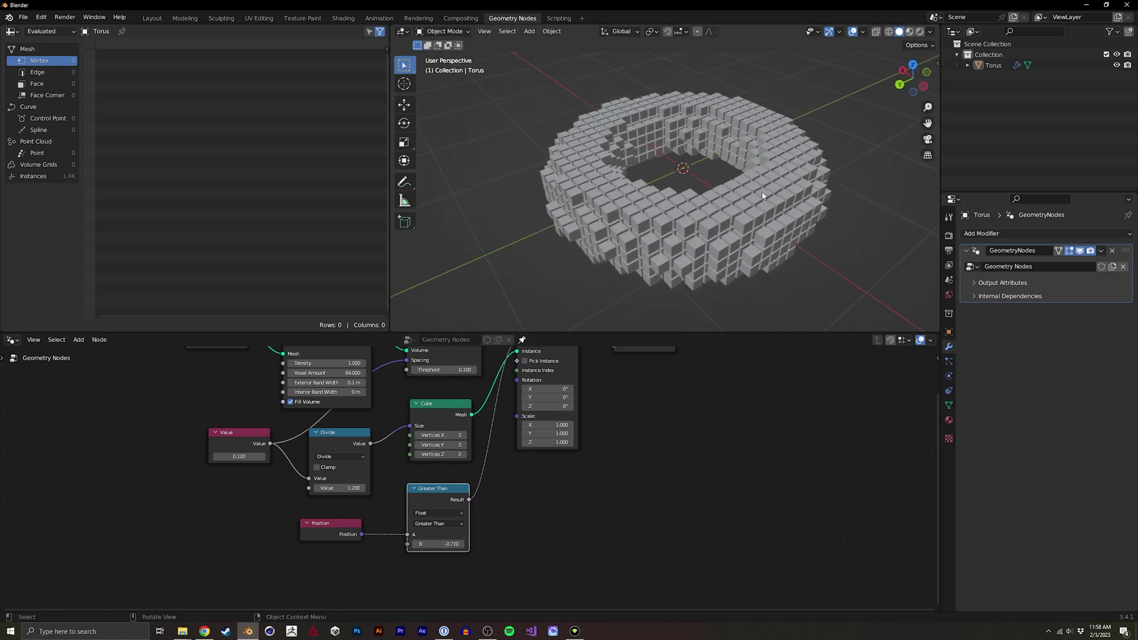
mouse_move(664, 184)
middle_down()
mouse_move(690, 177)
mouse_move(680, 176)
middle_up()
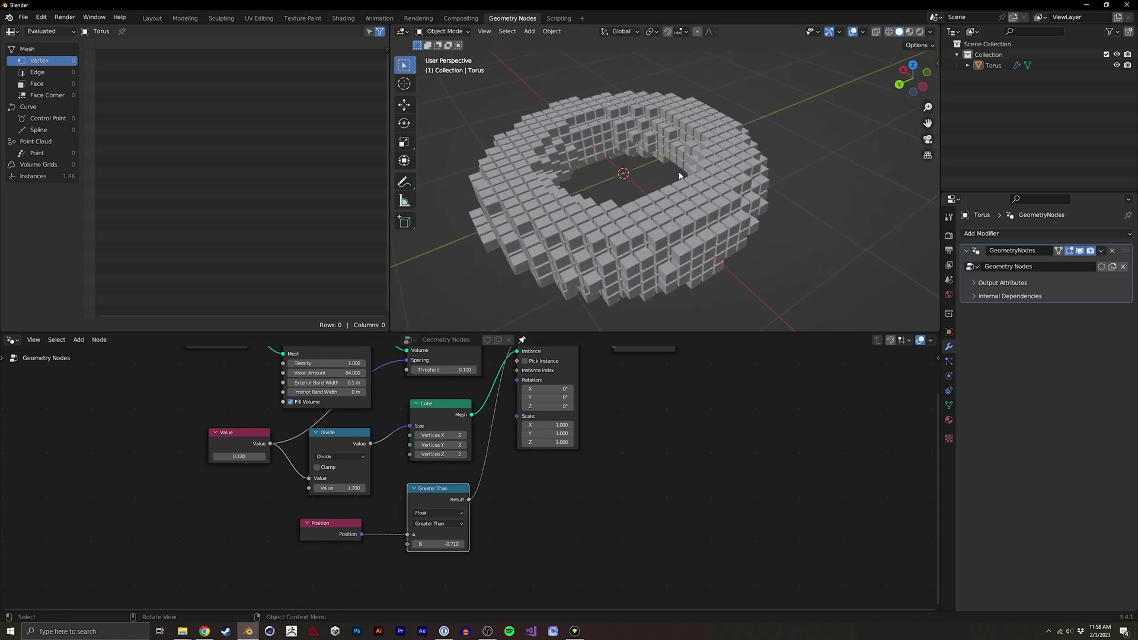
Create a second collection in the scene and add a cube and a UV sphere to it
right_click(1005, 112)
click(990, 110)
click(989, 76)
key(shift+a)
click(732, 250)
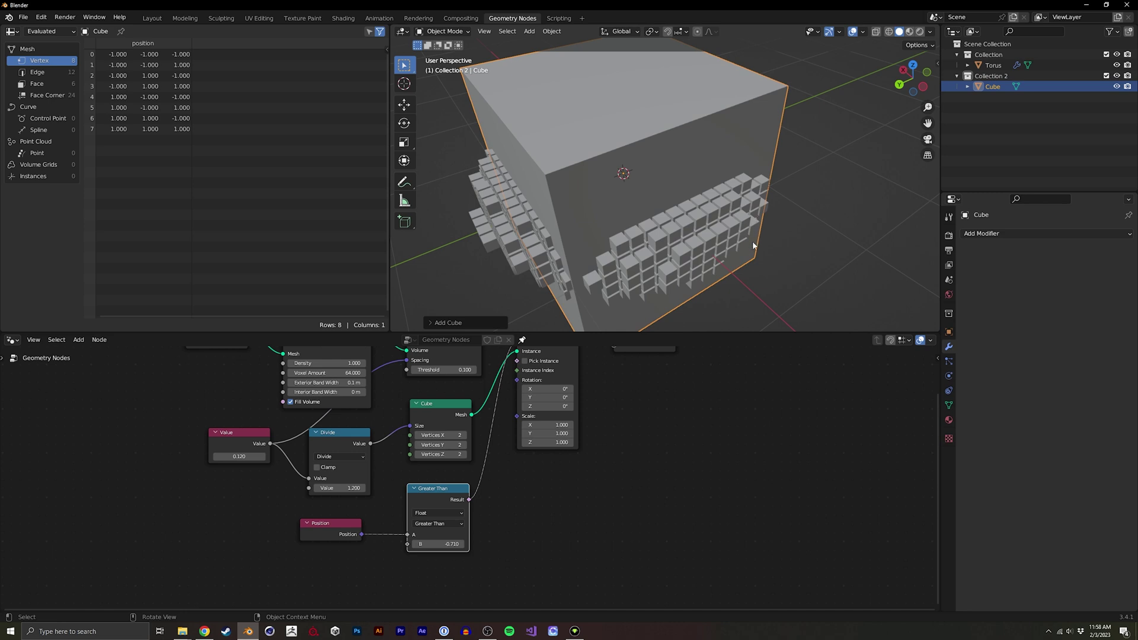
key(shift+a)
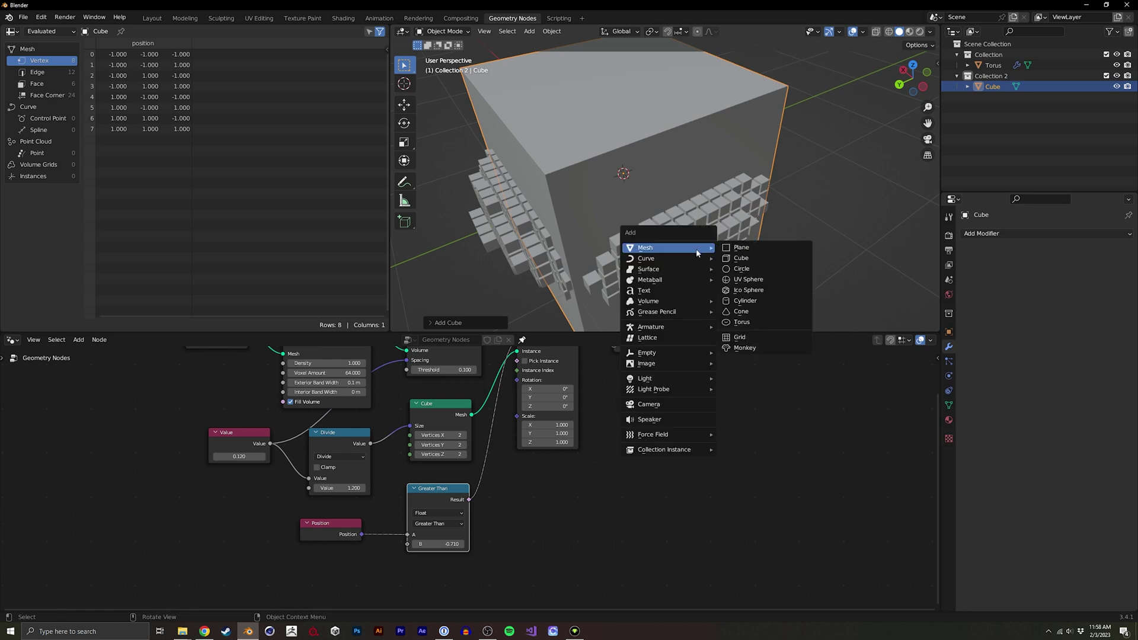
click(752, 277)
Bring Collection 2 into the node tree as a Collection Info node
drag(987, 79, 133, 513)
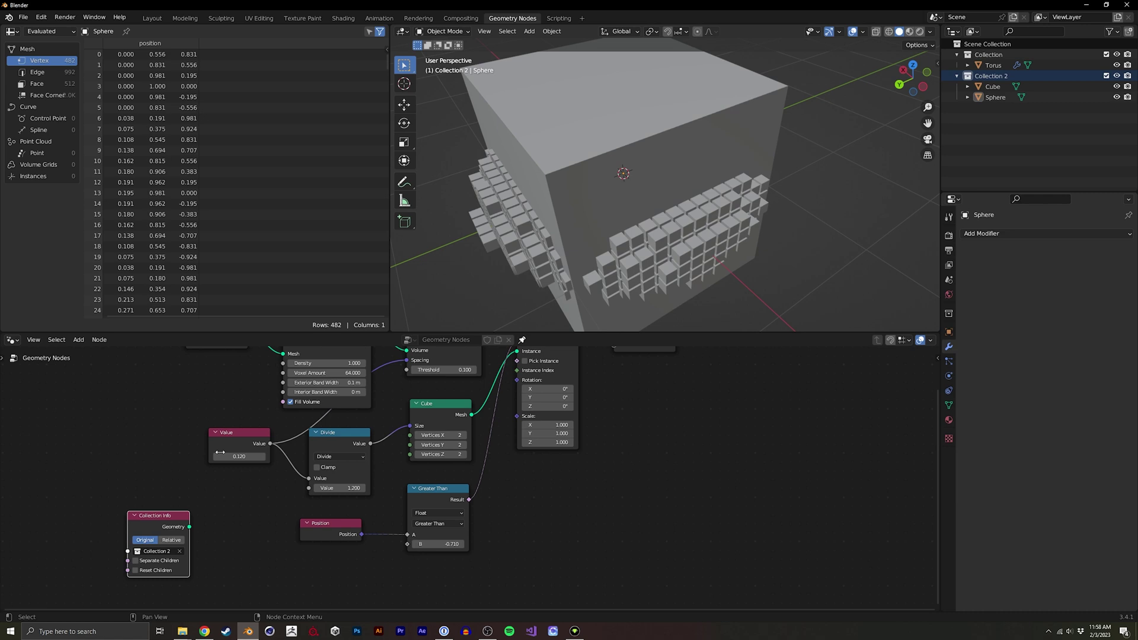
middle_drag(366, 432, 464, 454)
middle_drag(351, 470, 364, 503)
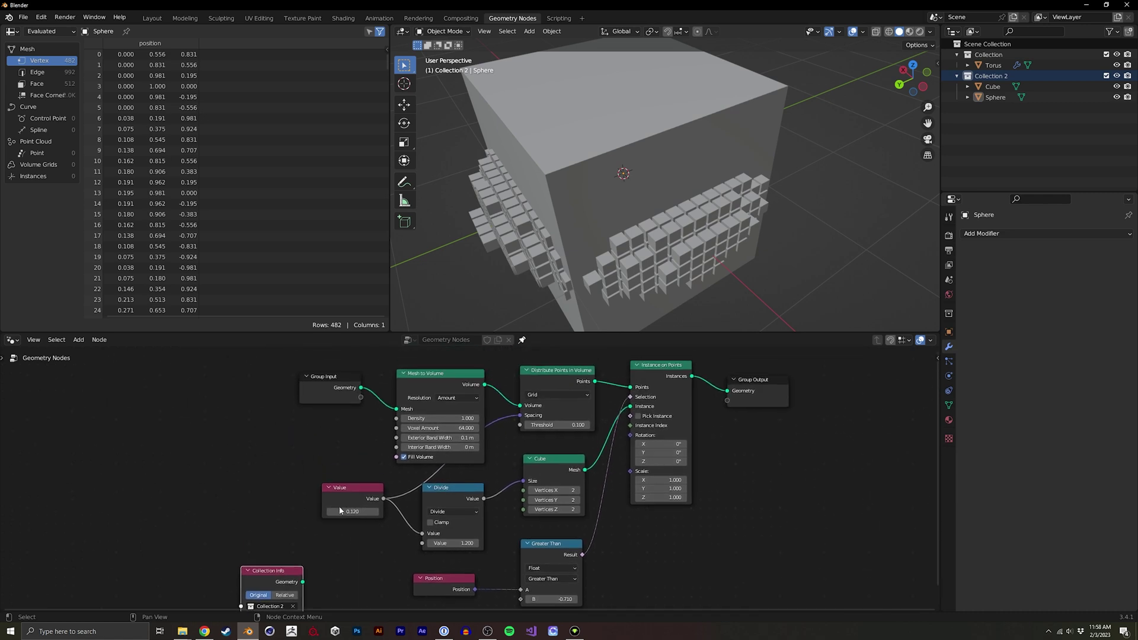
Delete the Cube node and connect Collection Info's geometry to the Instance input of Instance on Points
drag(313, 546, 446, 493)
click(556, 465)
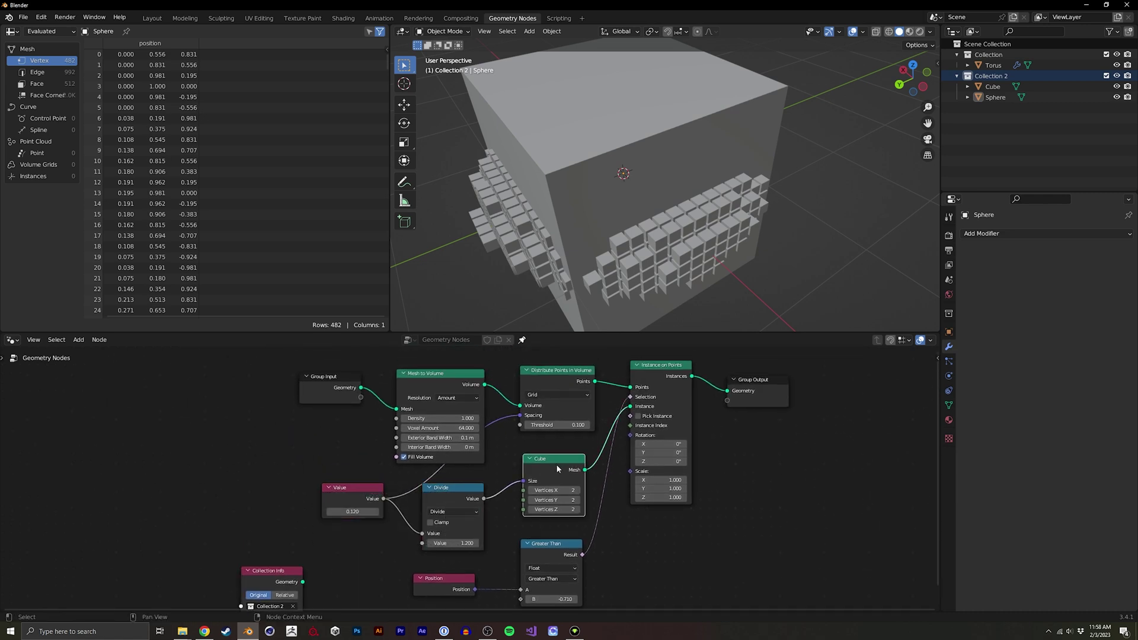
key(x)
shift+scroll(486, 426, down, 3)
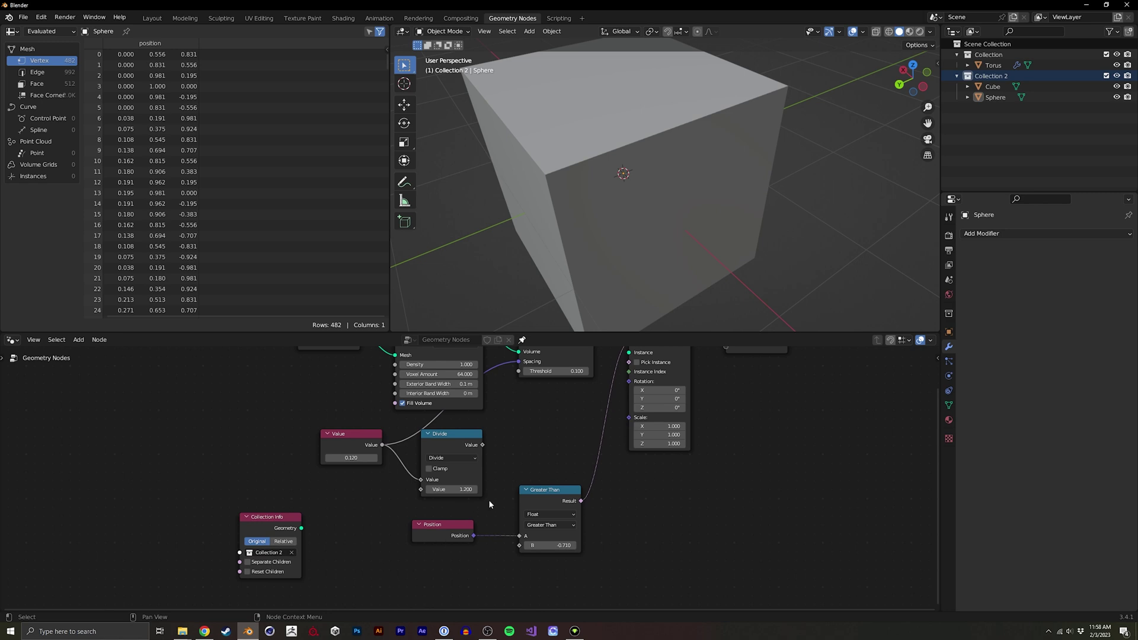
drag(301, 529, 635, 372)
ctrl+middle_drag(781, 176, 714, 243)
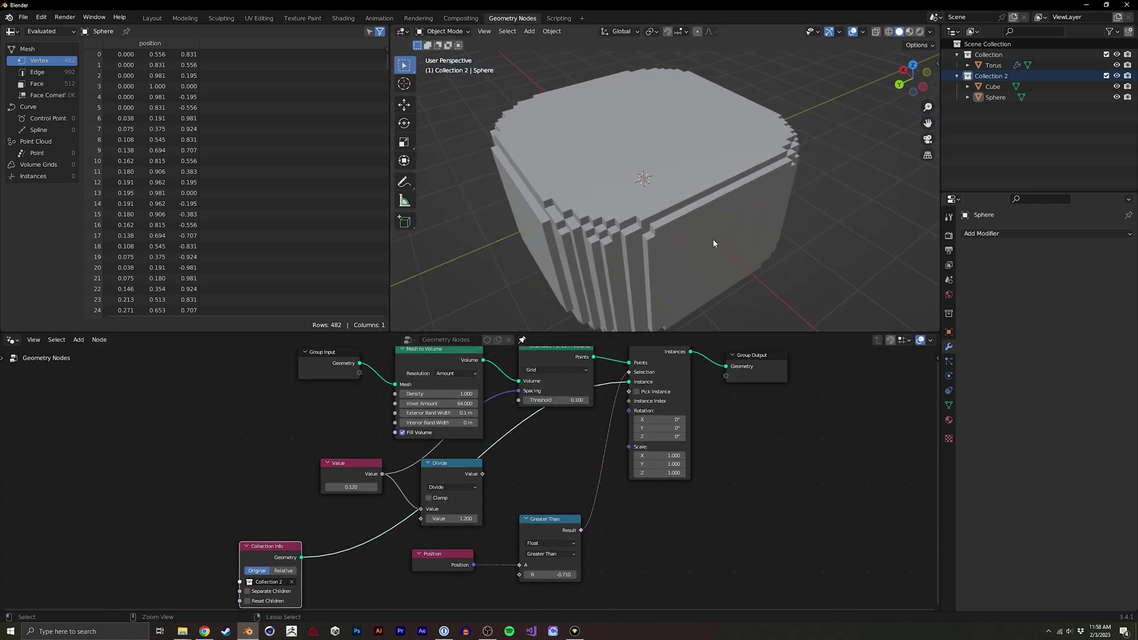
Move the Collection Info node clear of the others and insert a Transform node on its geometry link
middle_drag(327, 491, 455, 380)
drag(386, 438, 320, 446)
key(shift+a)
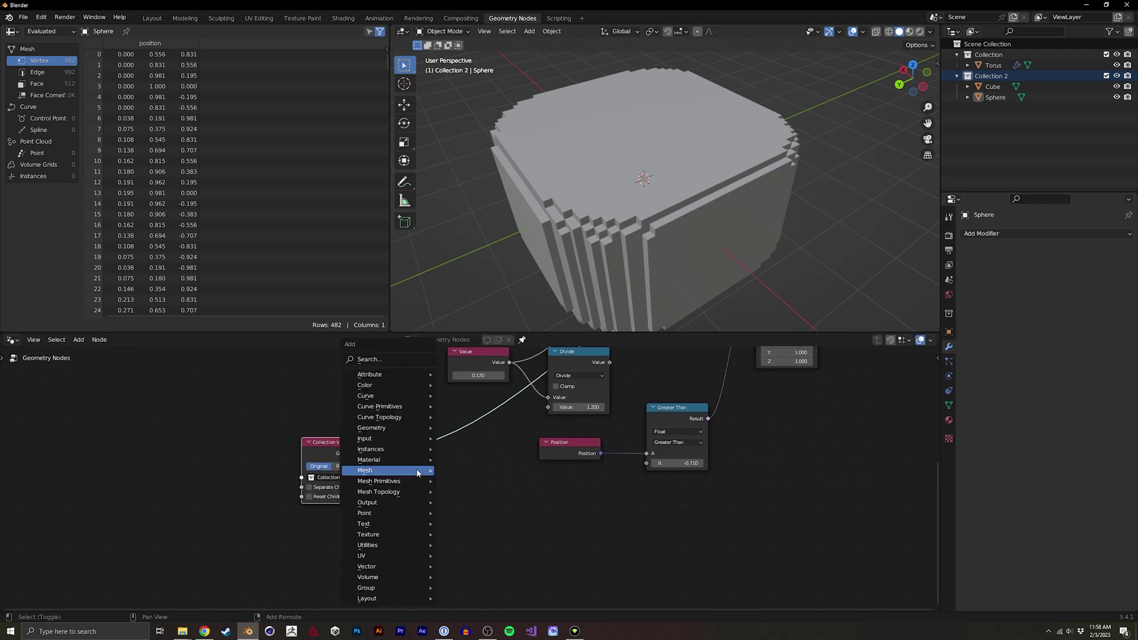
click(407, 360)
text(tra)
click(422, 378)
click(424, 437)
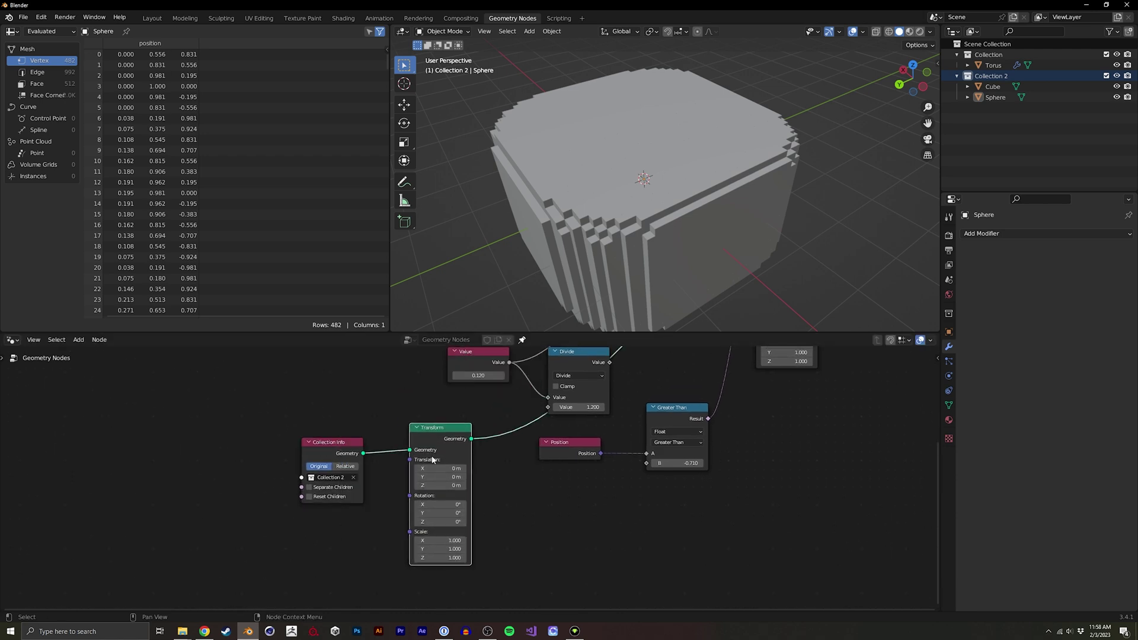
Move the Value and Divide nodes above Collection Info and connect Divide's output to the Transform node's Scale input
middle_drag(425, 436, 401, 491)
middle_drag(376, 438, 367, 429)
drag(393, 380, 525, 421)
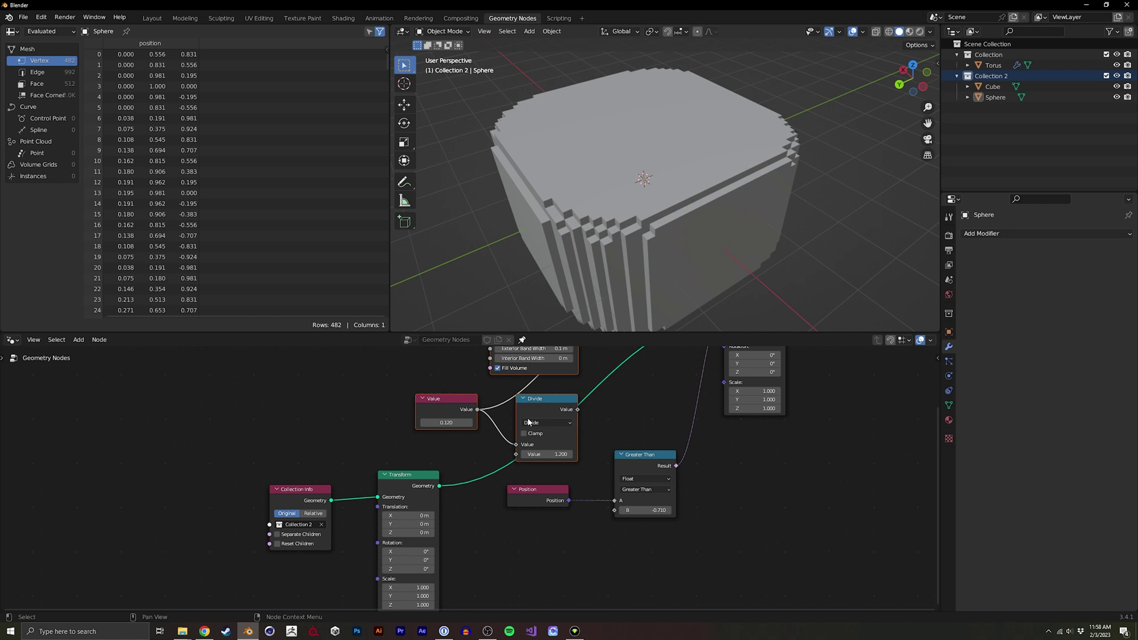
drag(435, 447, 291, 408)
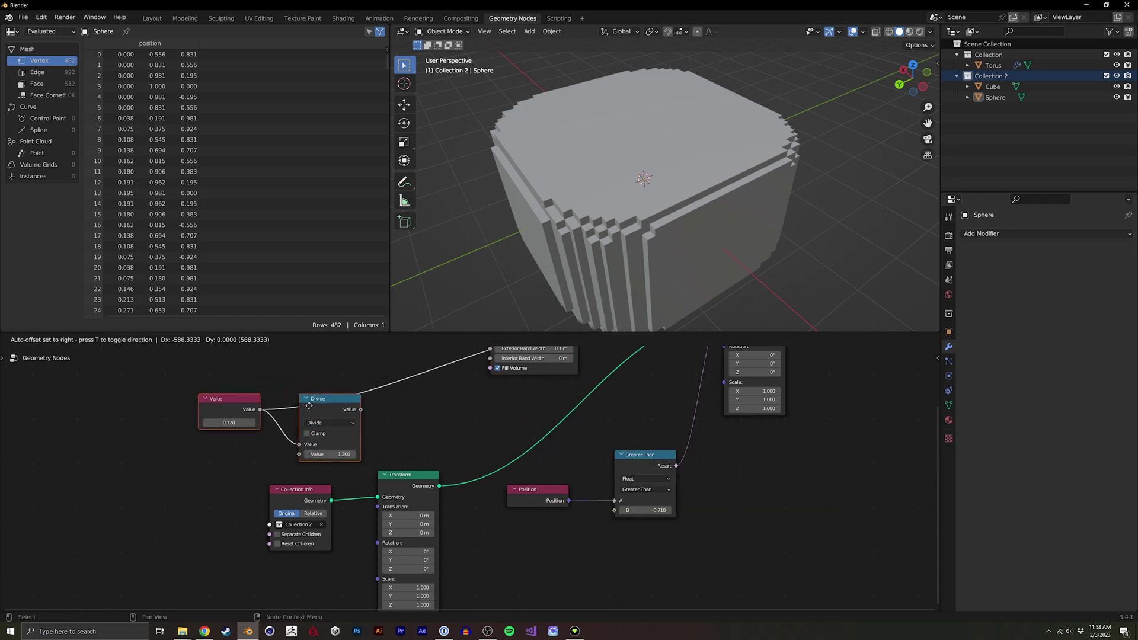
middle_drag(291, 407, 277, 360)
drag(327, 364, 359, 532)
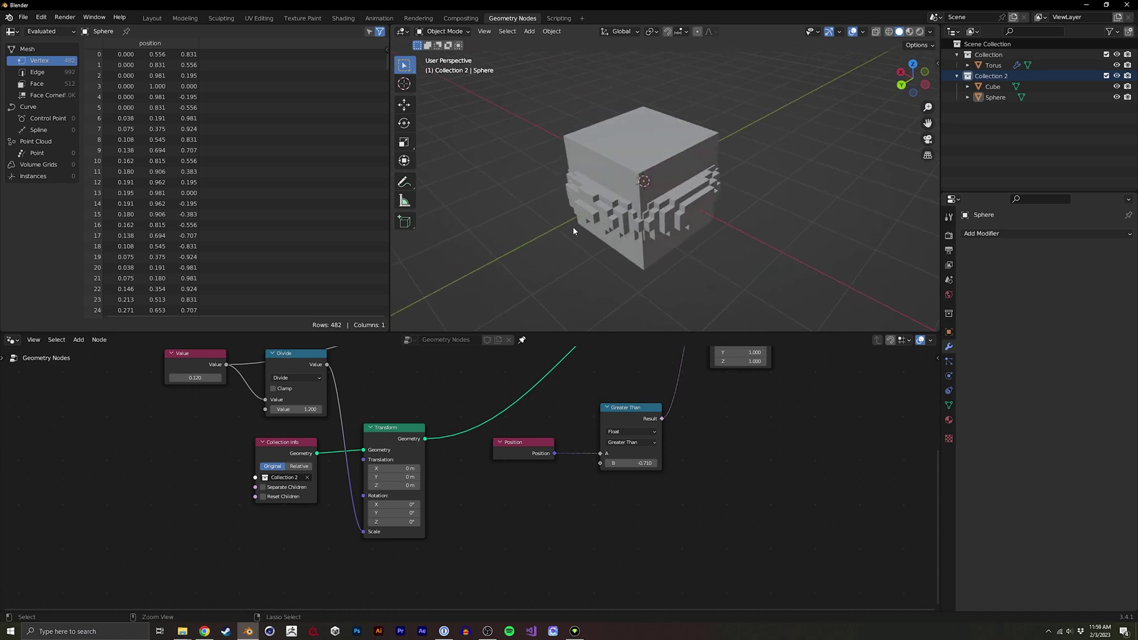
Enable Separate Children on Collection Info and Pick Instance on the Instance on Points node
scroll(573, 231, up, 3)
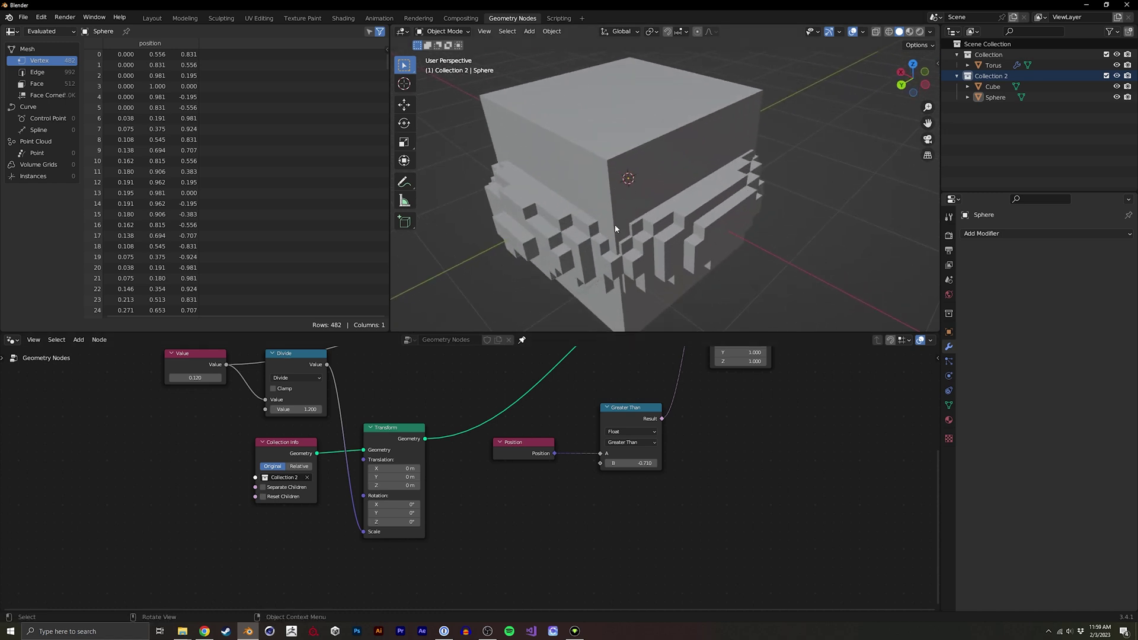
middle_drag(614, 225, 592, 231)
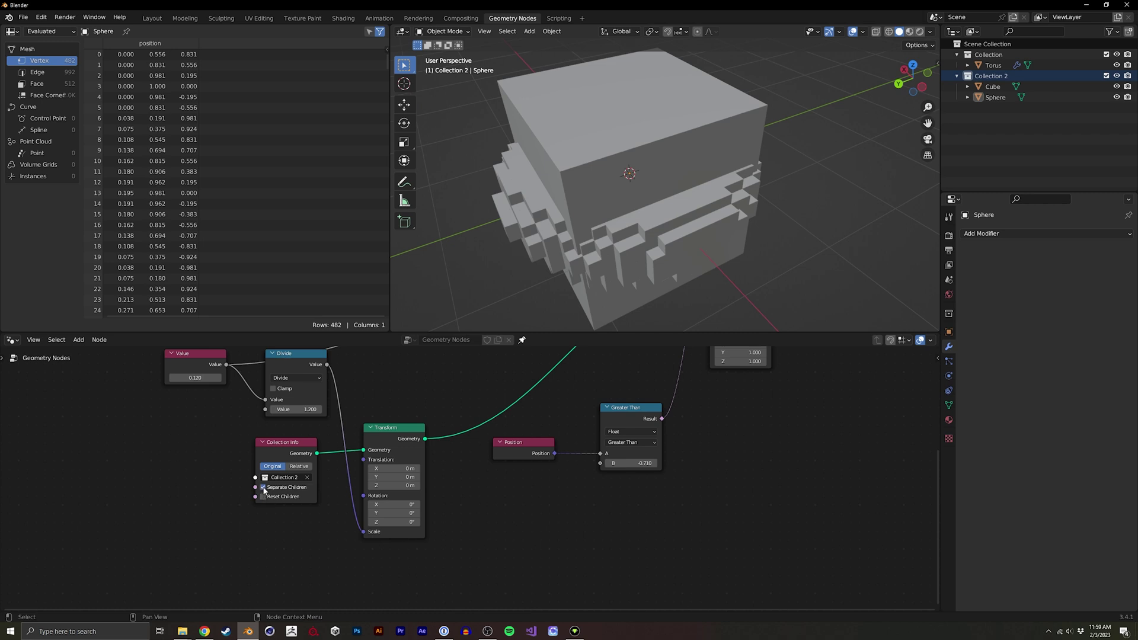
middle_drag(518, 383, 359, 498)
click(560, 394)
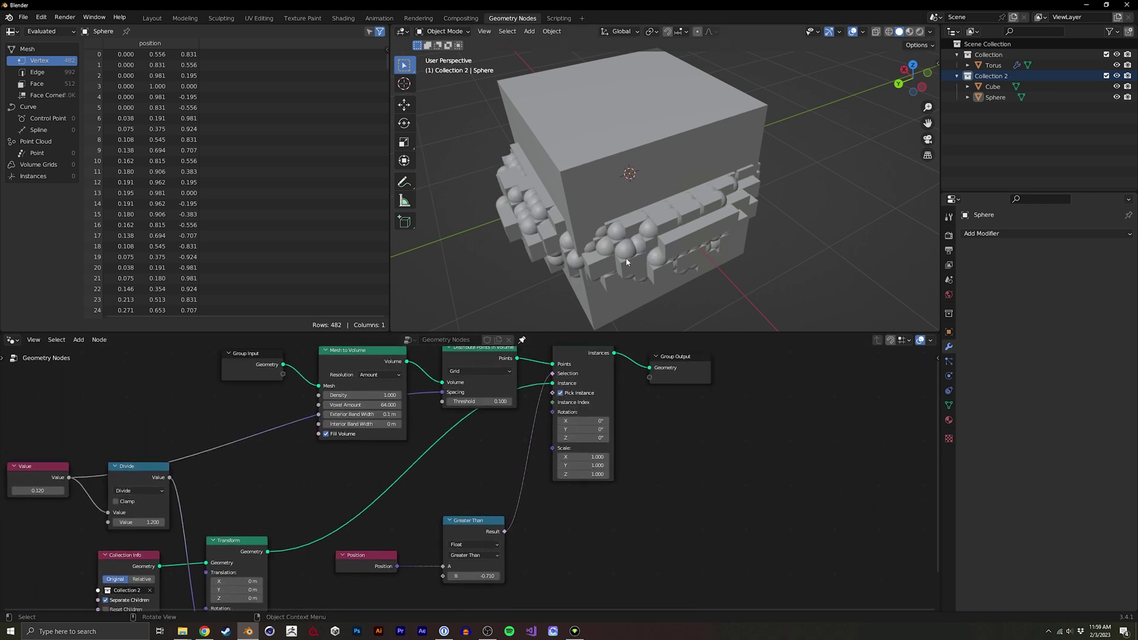
Set the Divide node's second value to 2
middle_drag(627, 262, 596, 268)
middle_drag(278, 490, 450, 422)
middle_drag(364, 385, 296, 446)
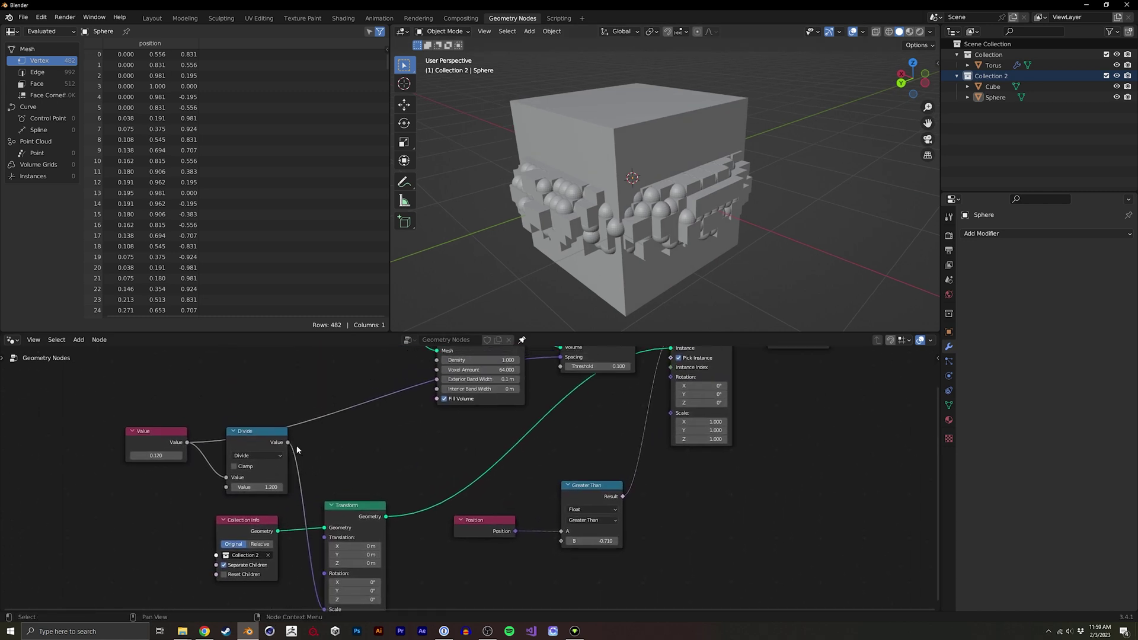
click(257, 488)
key(Return)
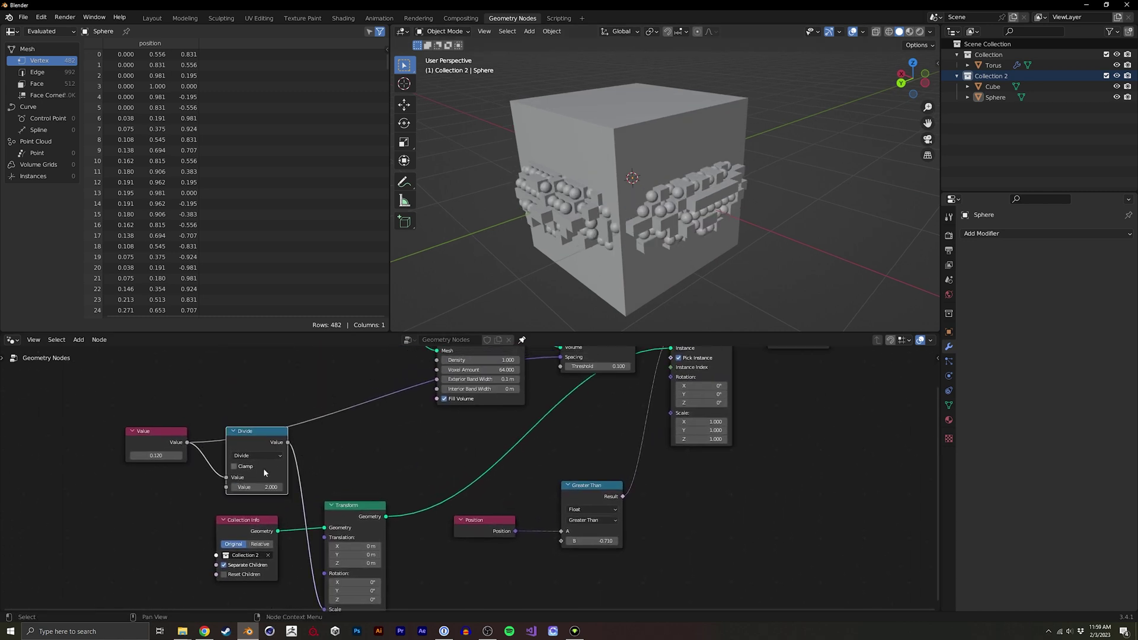
middle_drag(642, 249, 667, 222)
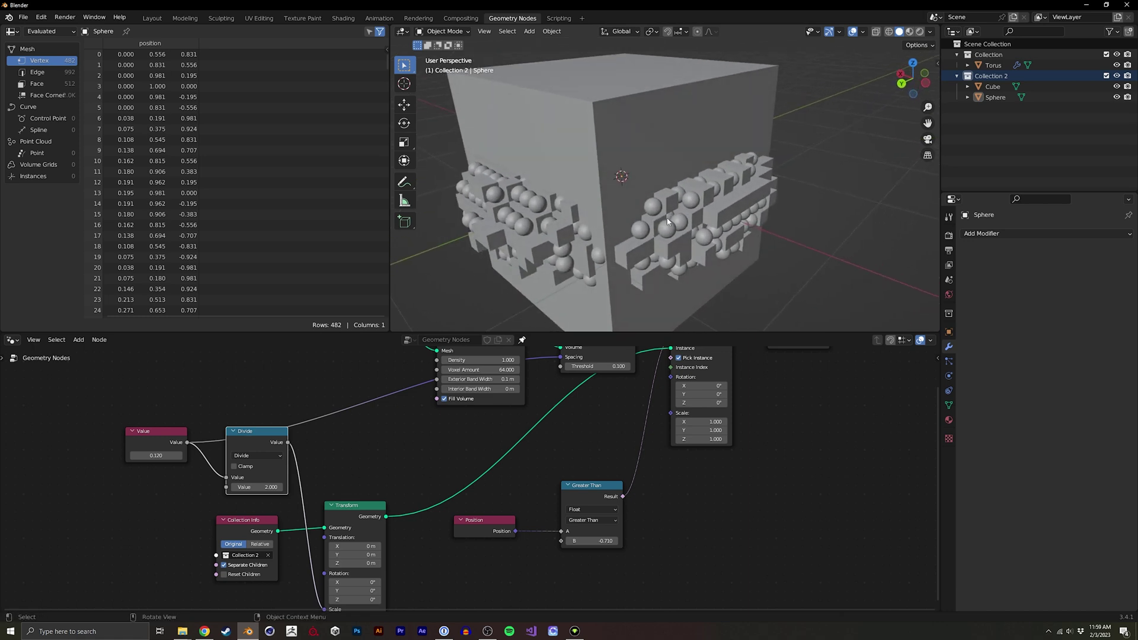
middle_drag(621, 189, 799, 140)
click(993, 86)
ctrl+click(999, 99)
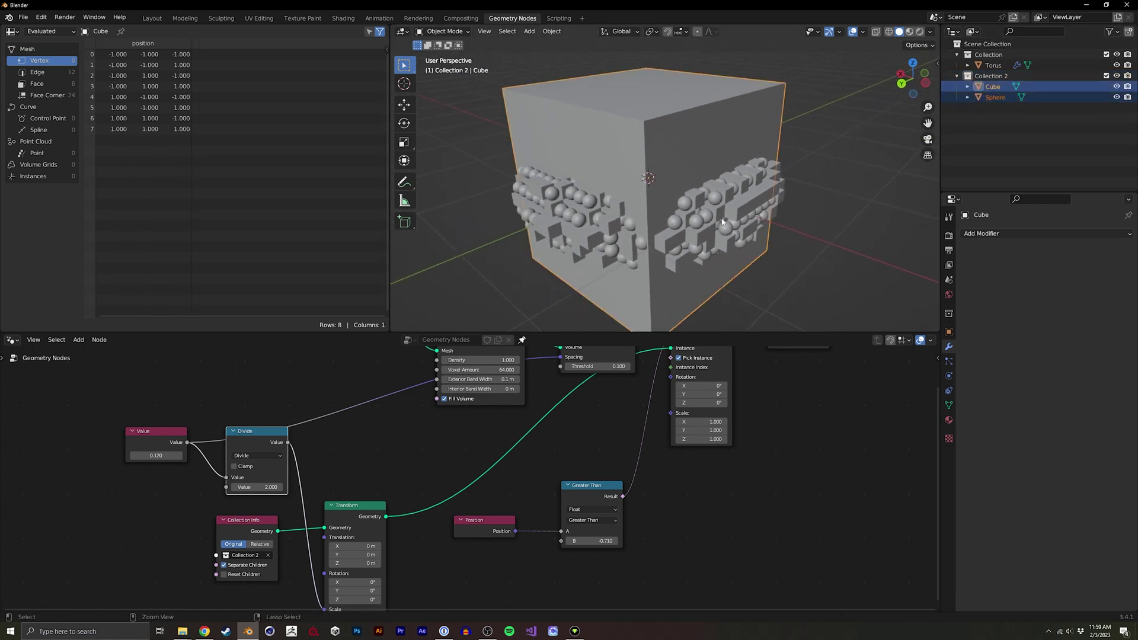
key(g)
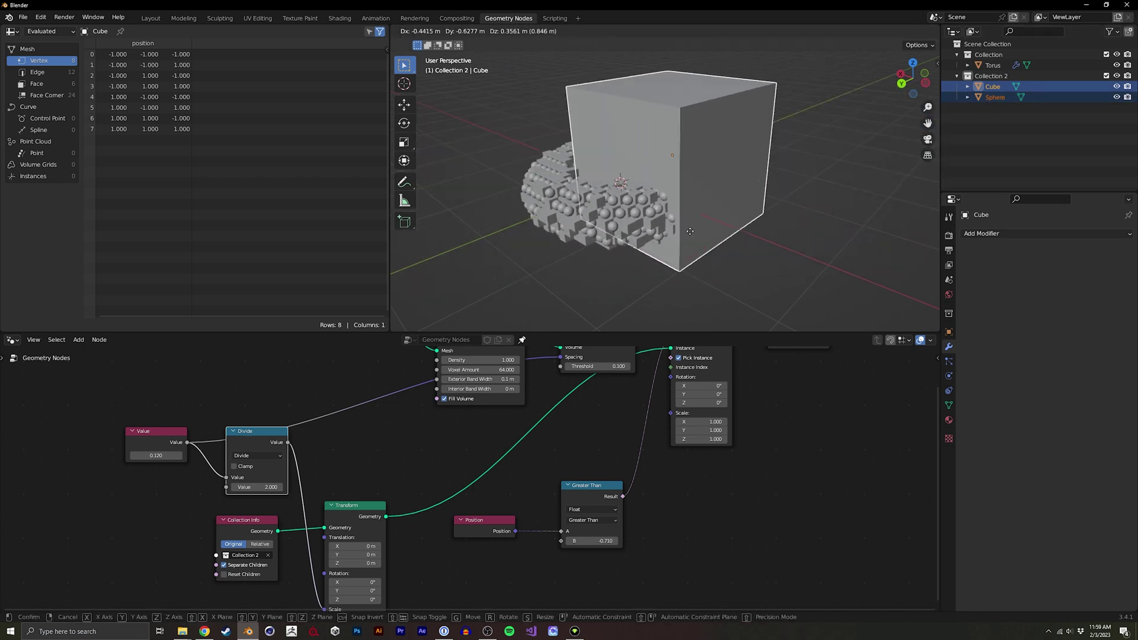
right_click(596, 243)
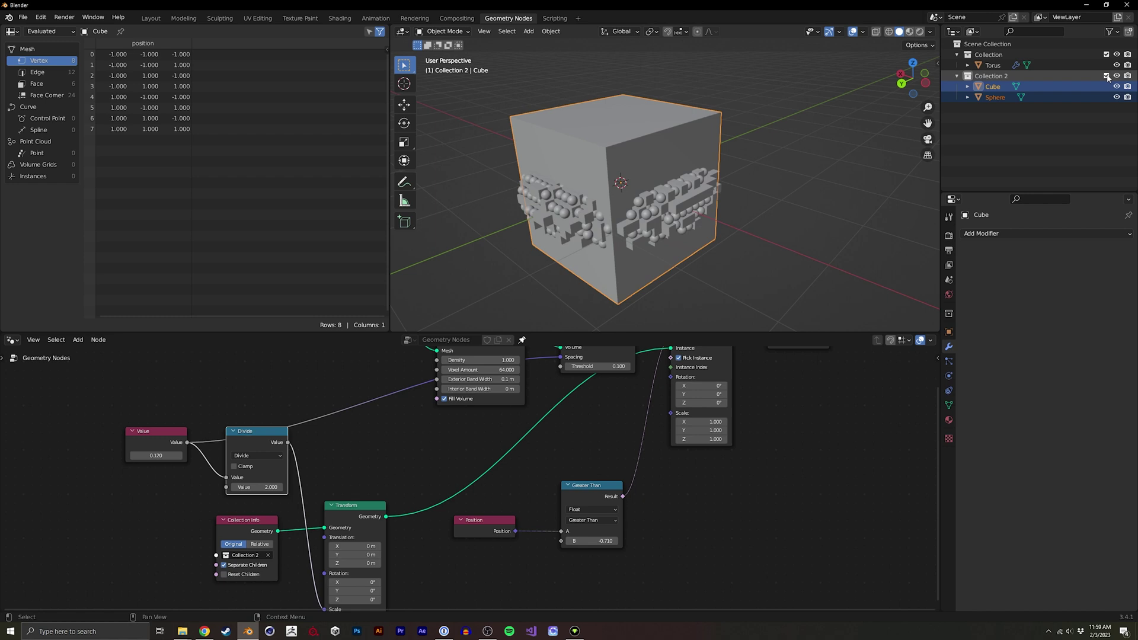
click(1106, 75)
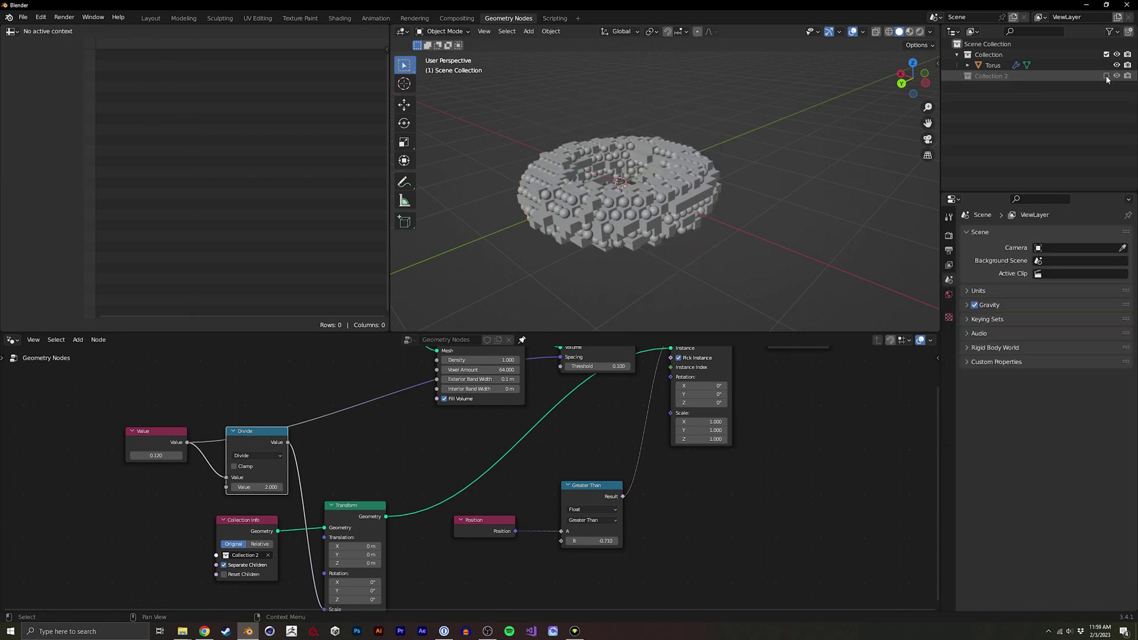
click(1106, 76)
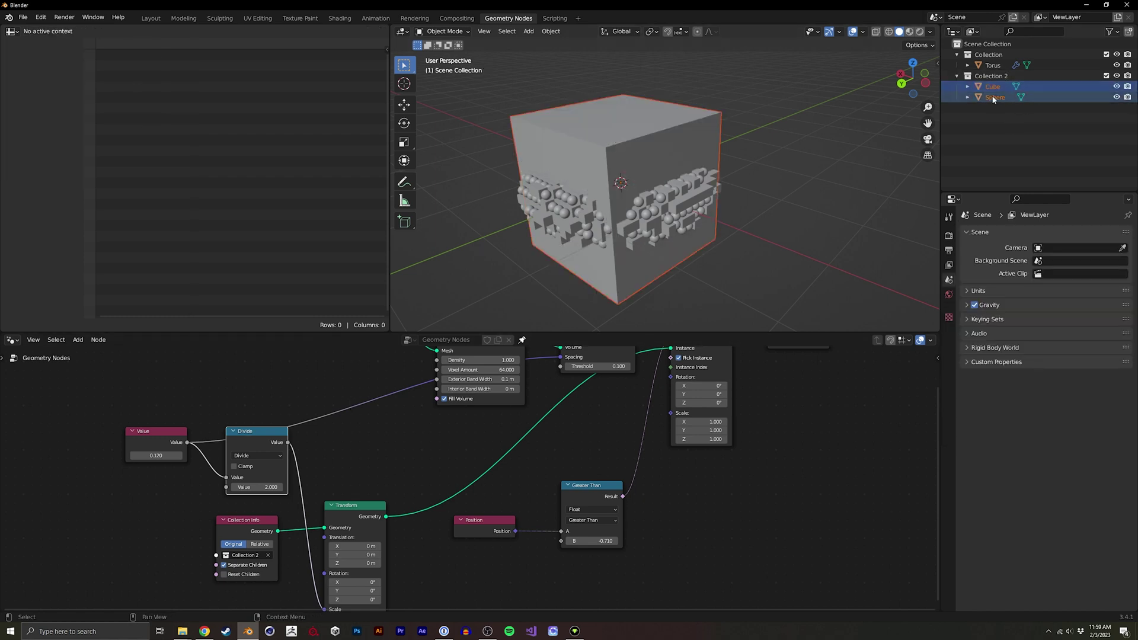
Move the cube and UV sphere together clear of the torus and switch Collection Info to Relative
key(g)
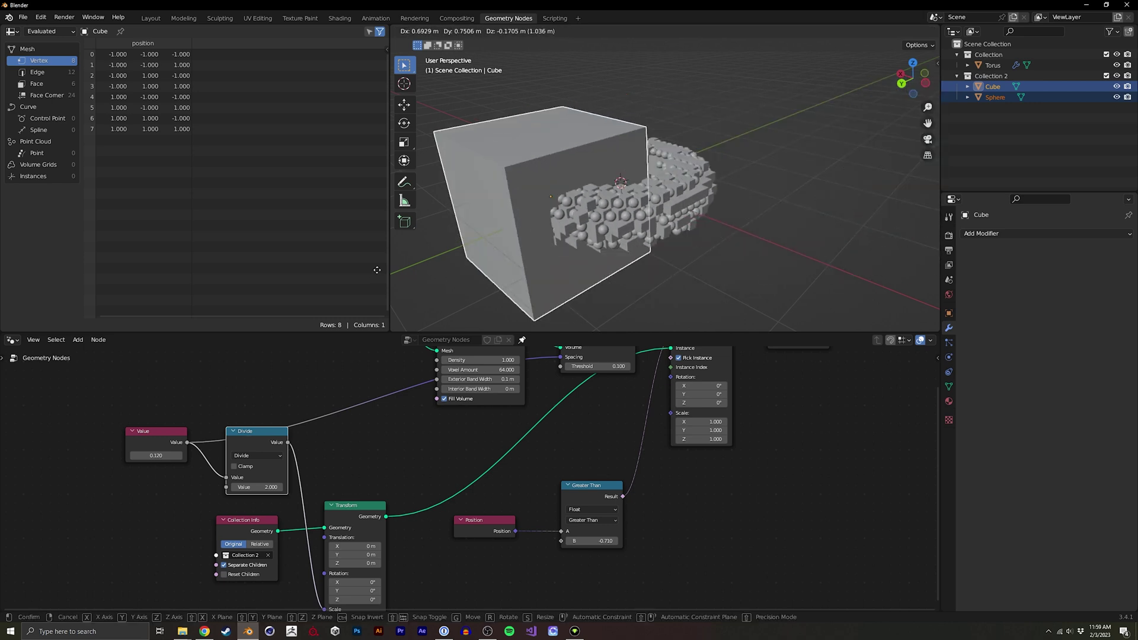
click(833, 255)
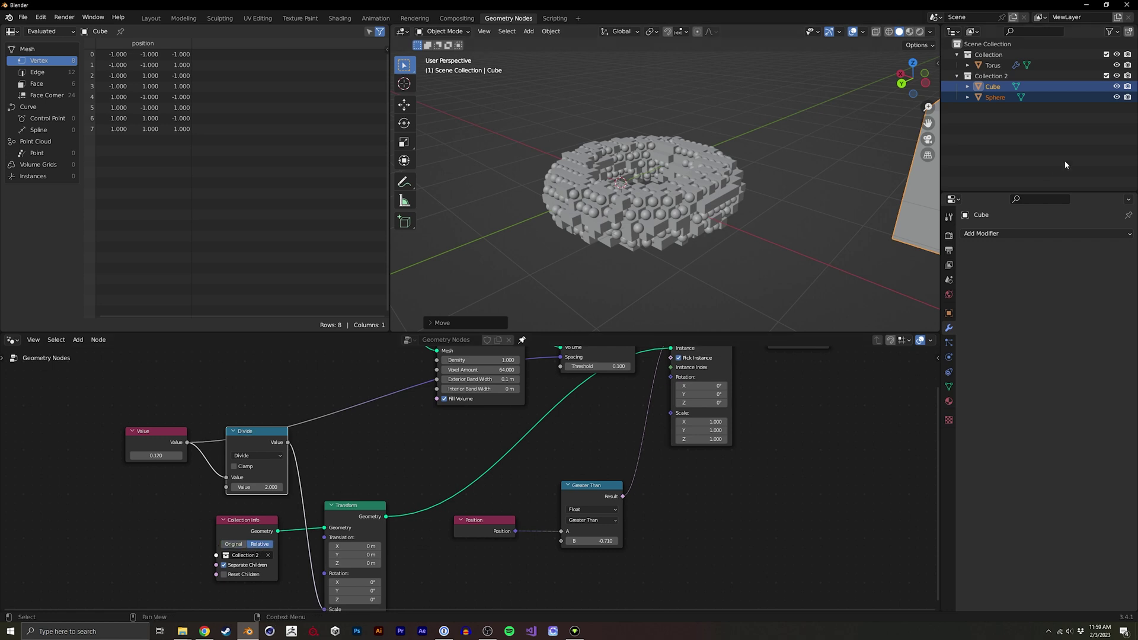
key(g)
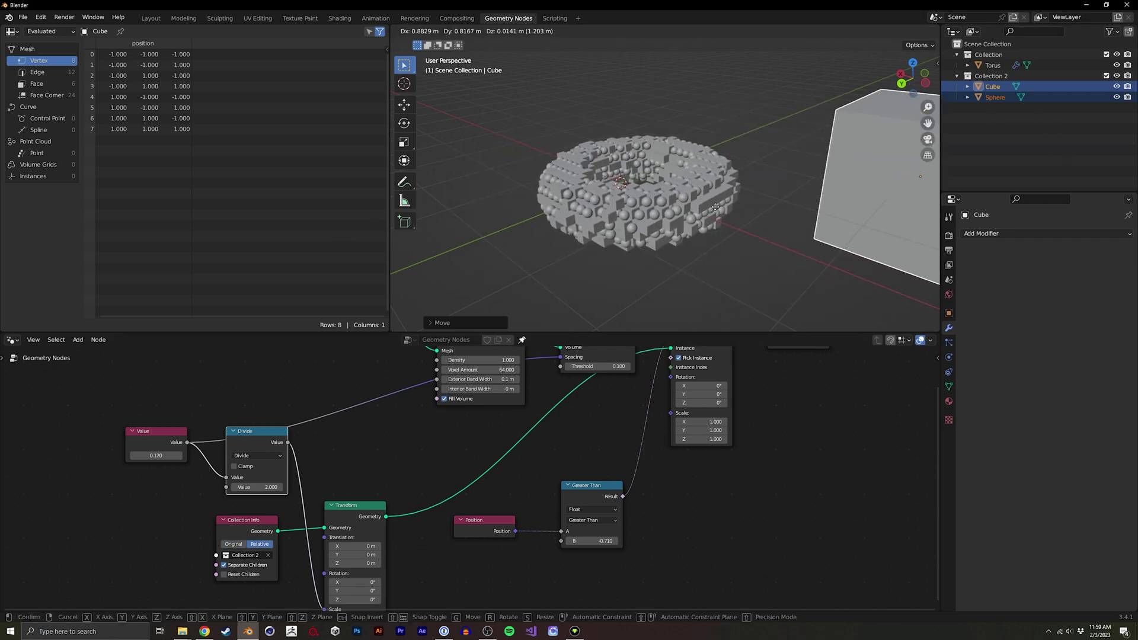
key(Escape)
Enable Reset Children on Collection Info and switch it back to Original
middle_drag(255, 531, 221, 512)
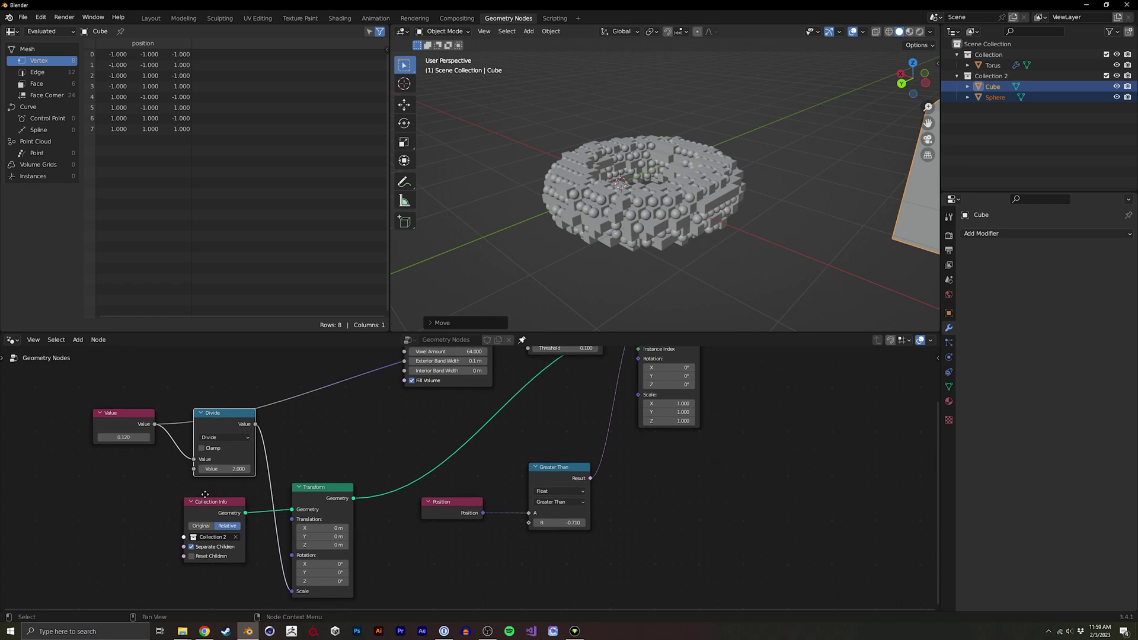
click(191, 556)
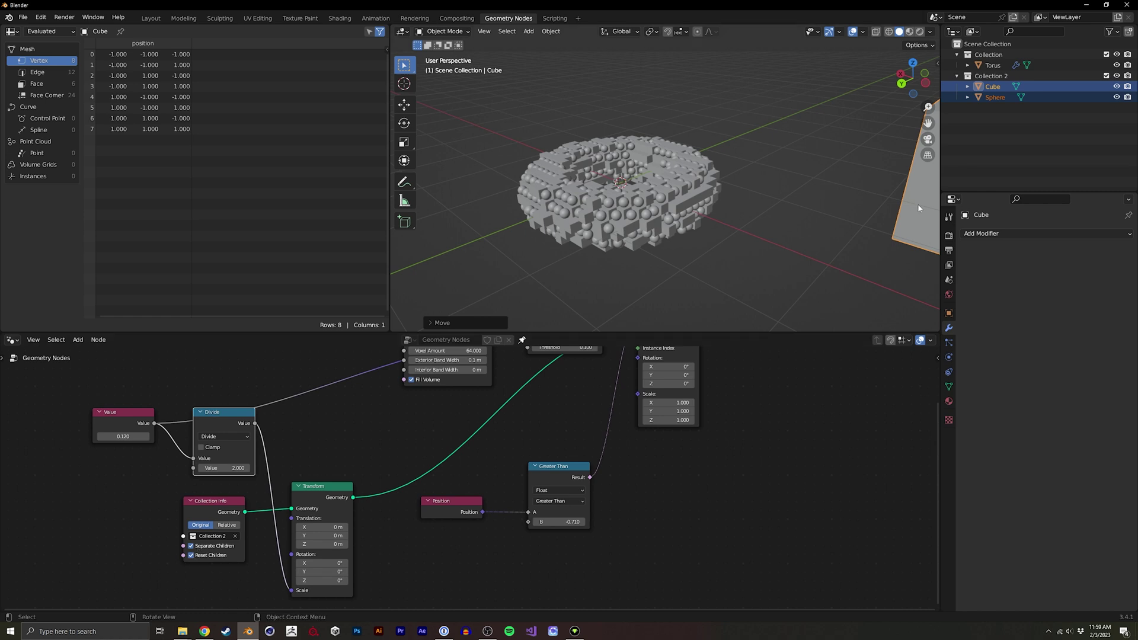
key(g)
key(Escape)
Reposition Collection 2's cube on its own and exclude the collection from the view layer
middle_drag(756, 196, 830, 166)
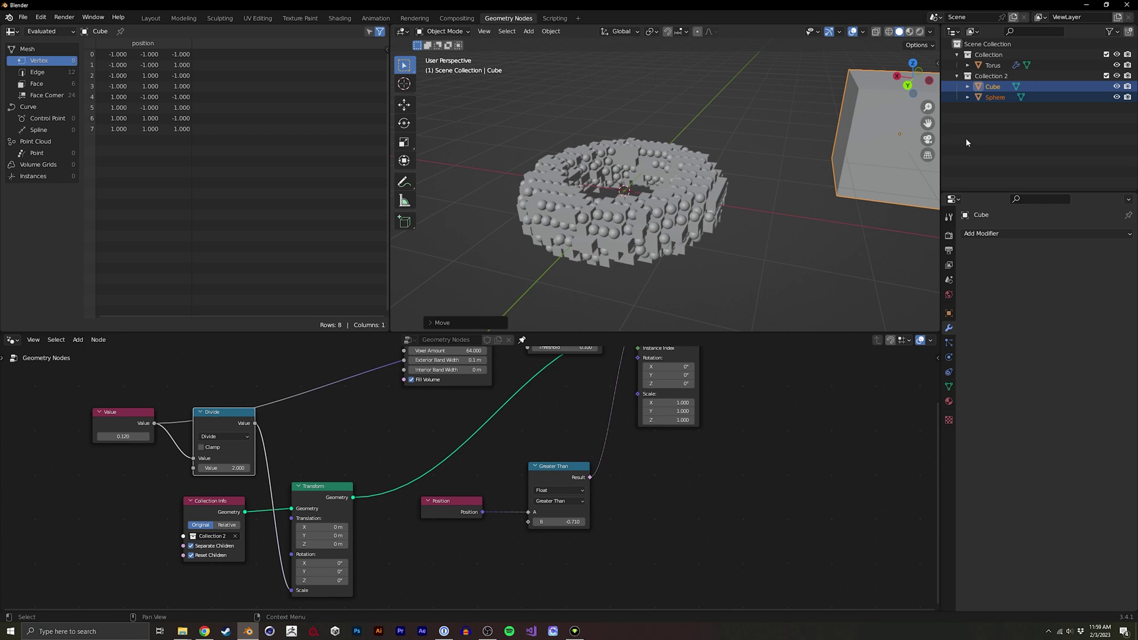
drag(924, 164, 857, 250)
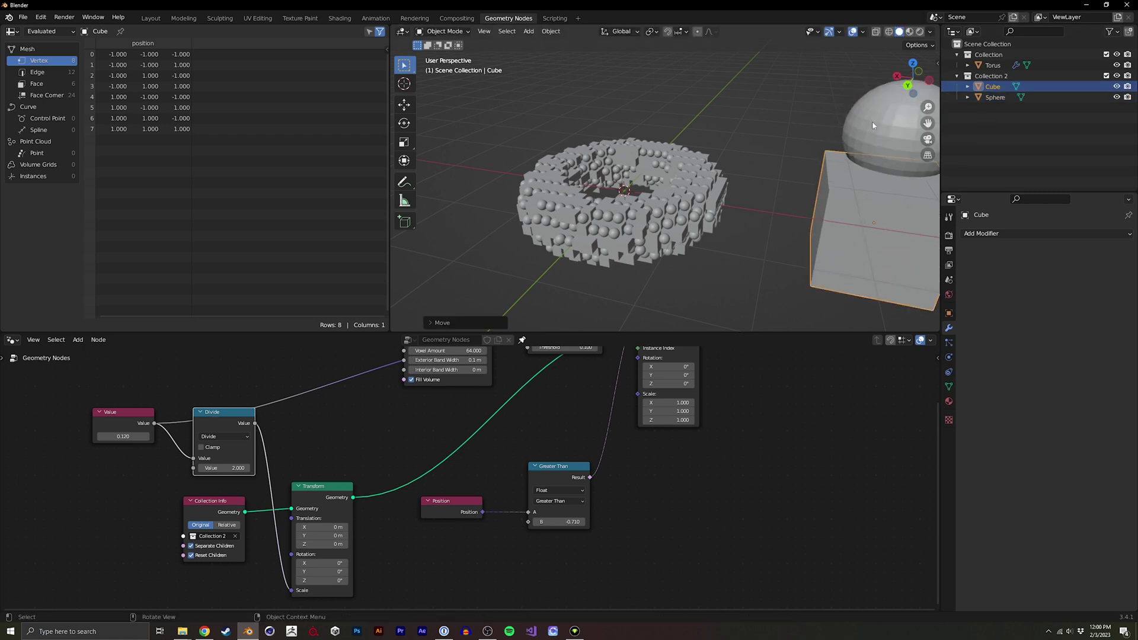
key(g)
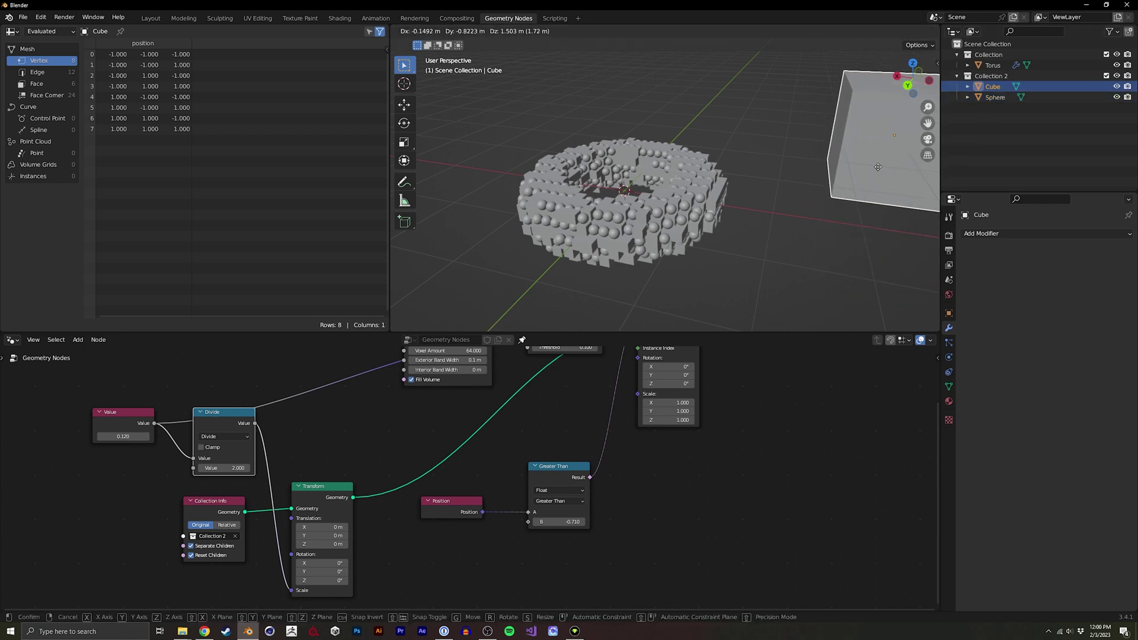
click(877, 175)
click(1106, 76)
middle_drag(711, 166, 610, 211)
scroll(608, 205, up, 4)
Set the B threshold of the Greater Than node to -0.2
middle_drag(467, 473, 440, 464)
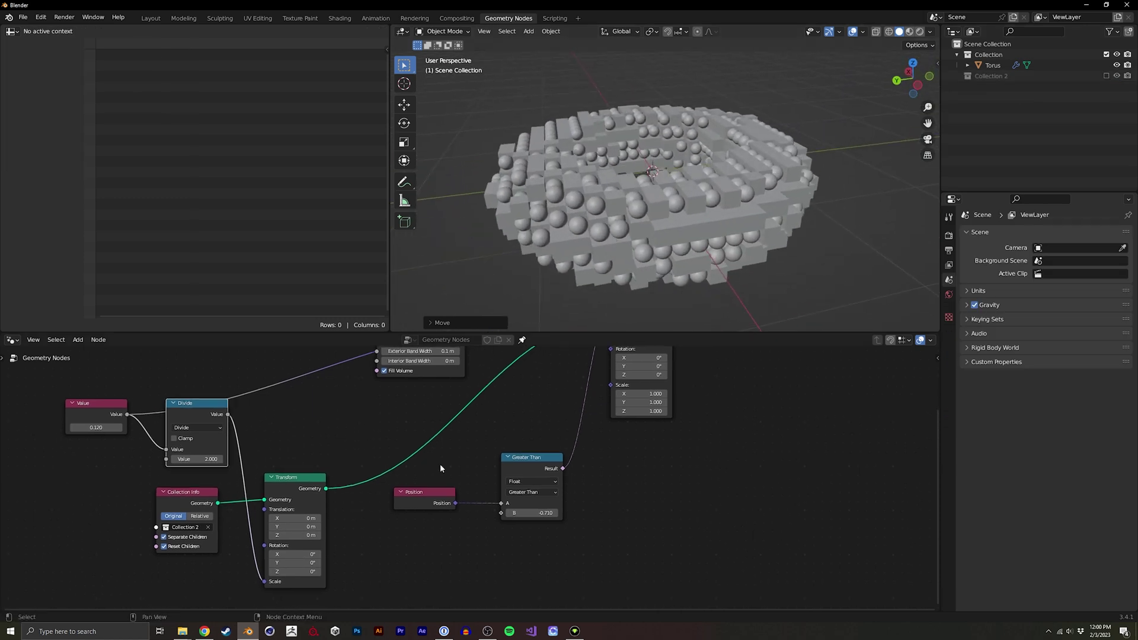
drag(535, 514, 559, 515)
mouse_move(688, 198)
middle_down()
mouse_move(592, 257)
mouse_move(696, 211)
middle_up()
Move Value and Divide closer to the other nodes, and raise Group Input and Mesh to Volume above Distribute Points in Volume
middle_drag(353, 471, 400, 531)
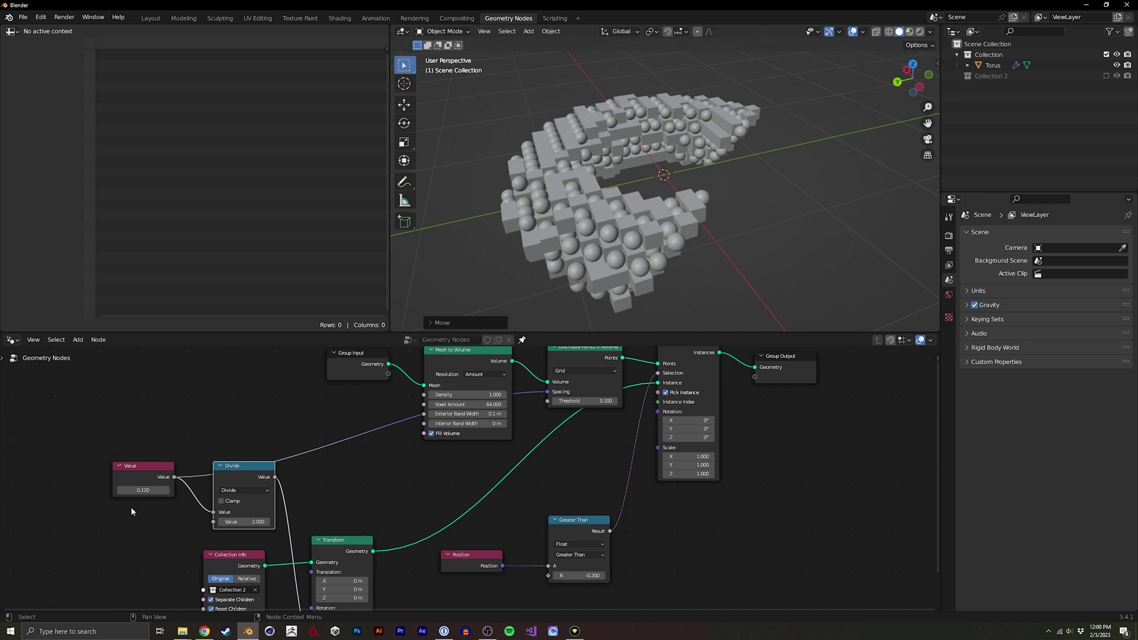
drag(132, 511, 303, 449)
key(g)
click(404, 428)
middle_drag(405, 428, 331, 515)
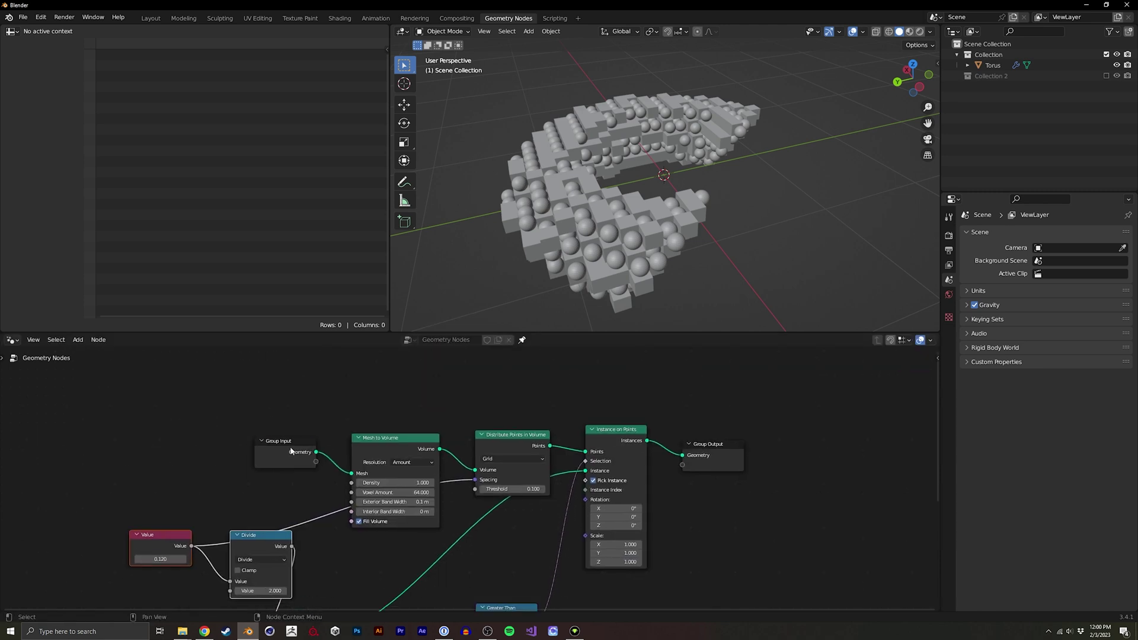
drag(249, 418, 401, 462)
key(g)
click(382, 398)
middle_drag(283, 489, 325, 429)
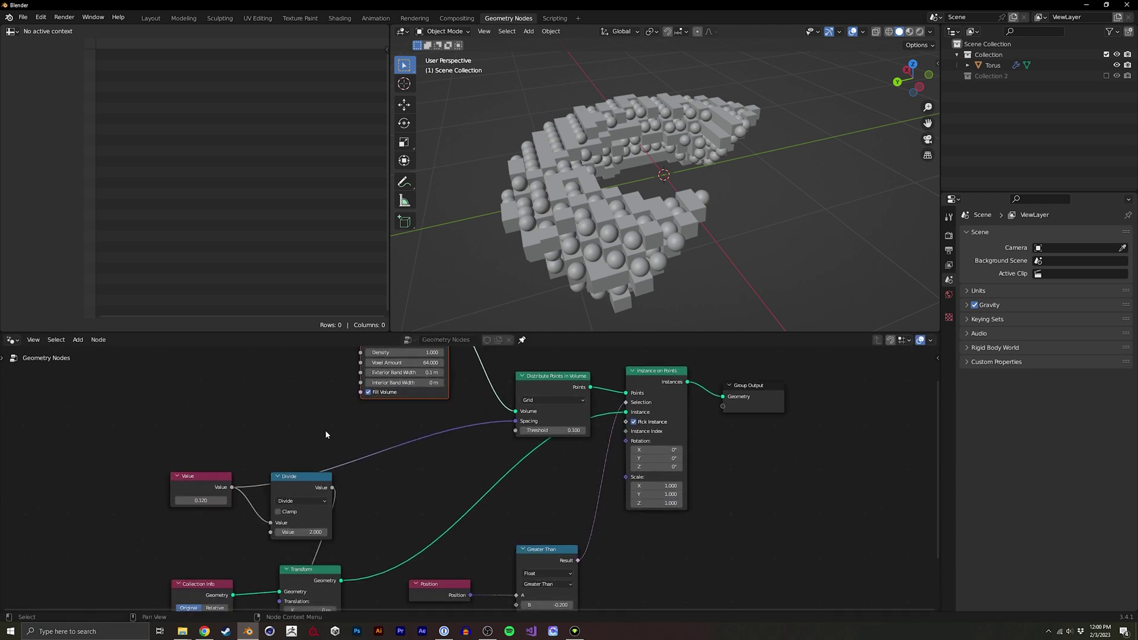
Place the Transform node below Distribute Points in Volume with Collection Info directly beside it
middle_drag(261, 562, 282, 453)
click(336, 464)
key(g)
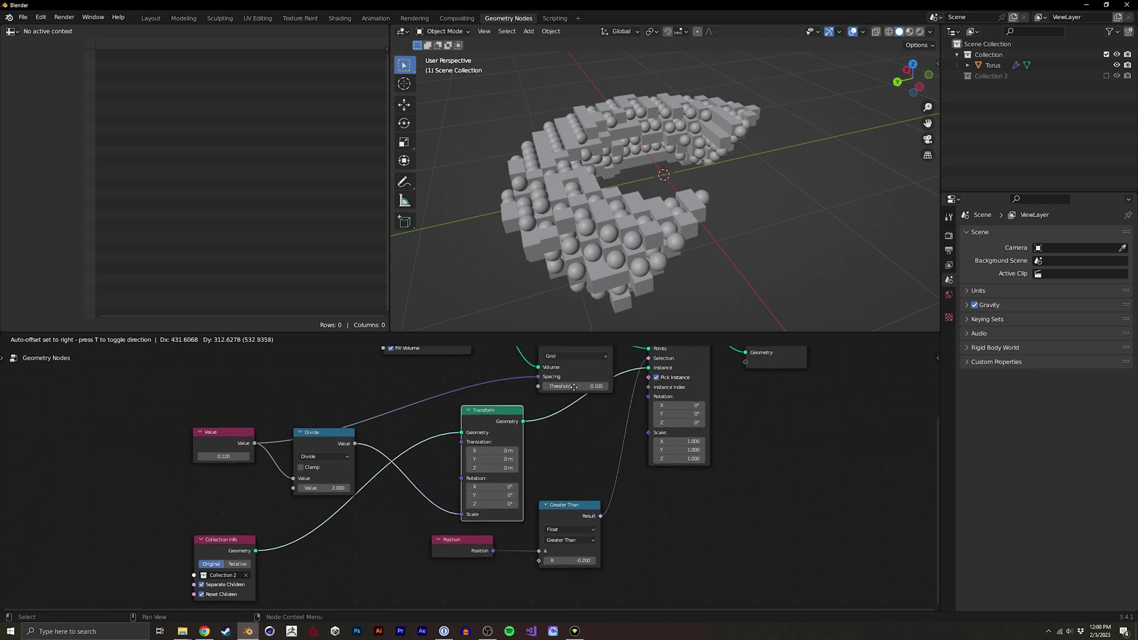
click(560, 393)
drag(240, 551, 438, 433)
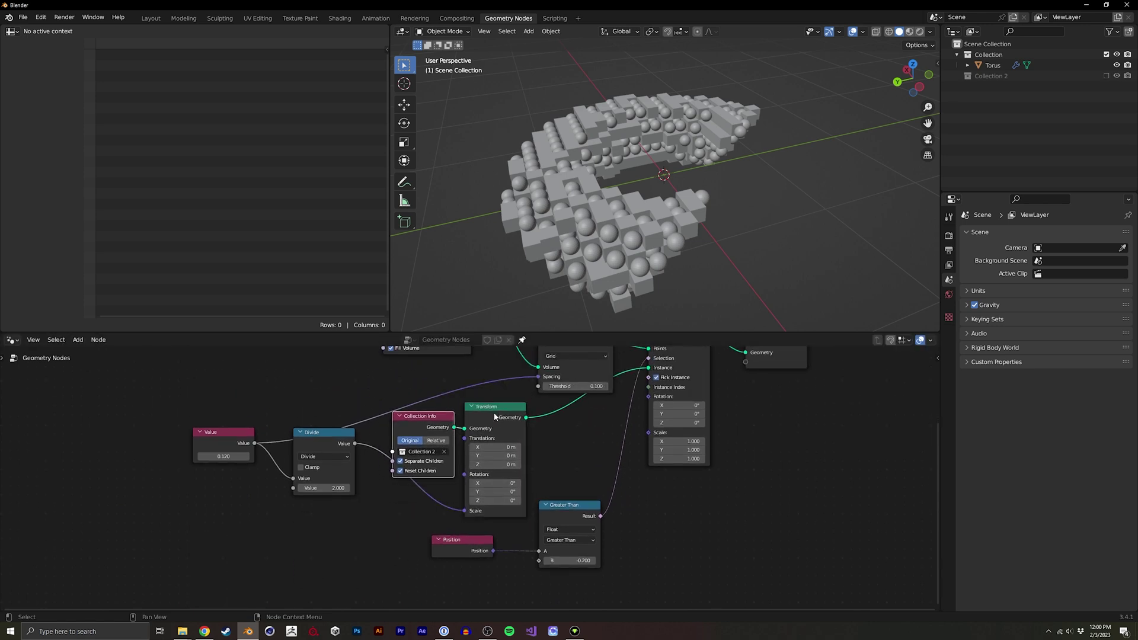
Place the Divide node below Collection Info and bring the Value node closer to them
middle_drag(439, 433, 339, 495)
drag(230, 511, 285, 564)
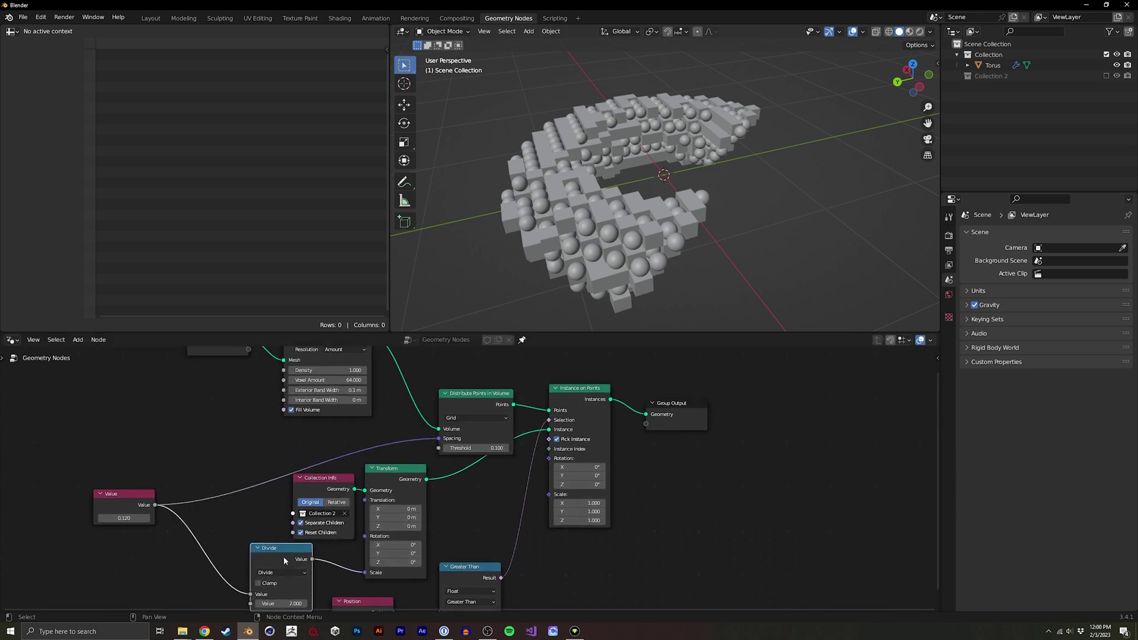
drag(123, 491, 198, 458)
Enlarge the node editor area so the whole node tree has more room
key(Home)
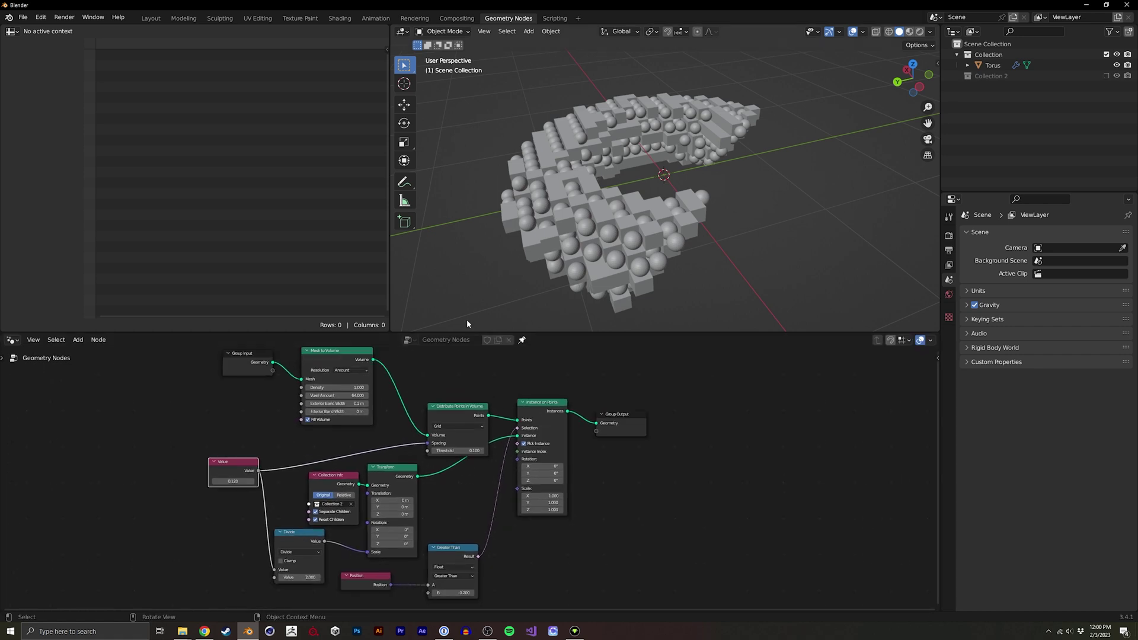
drag(579, 331, 579, 291)
mouse_move(453, 372)
shift+middle_down()
mouse_move(493, 415)
mouse_move(502, 400)
mouse_move(467, 384)
shift+middle_up()
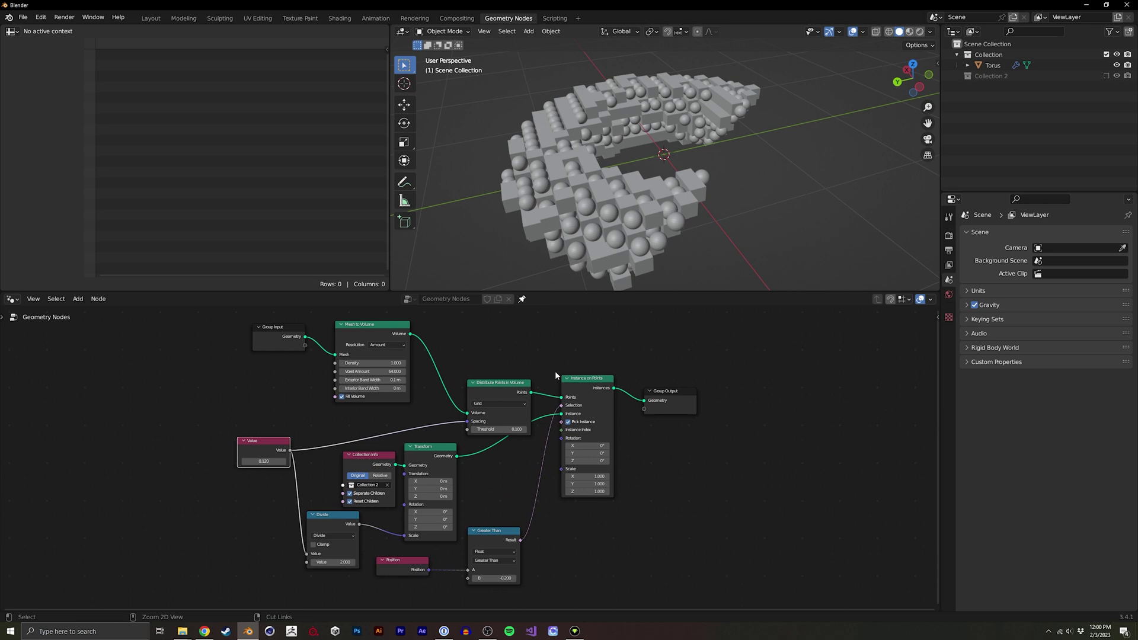
Move the Group Output node farther away from Instance on Points to make room between them
middle_drag(674, 205, 640, 225)
middle_drag(545, 436, 512, 427)
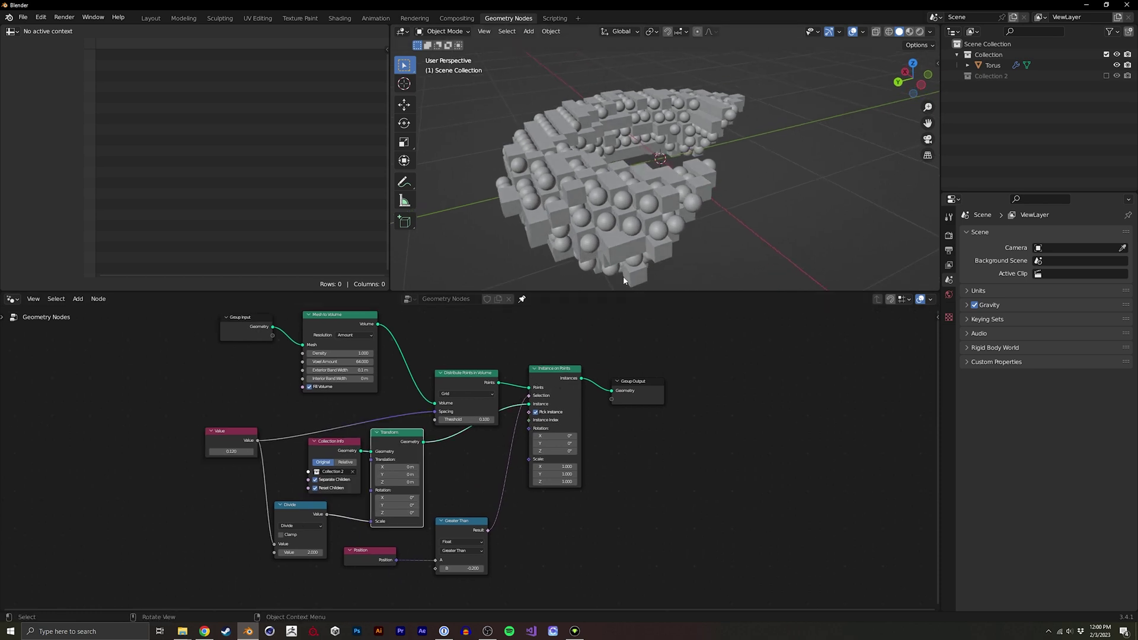
shift+middle_drag(621, 277, 645, 211)
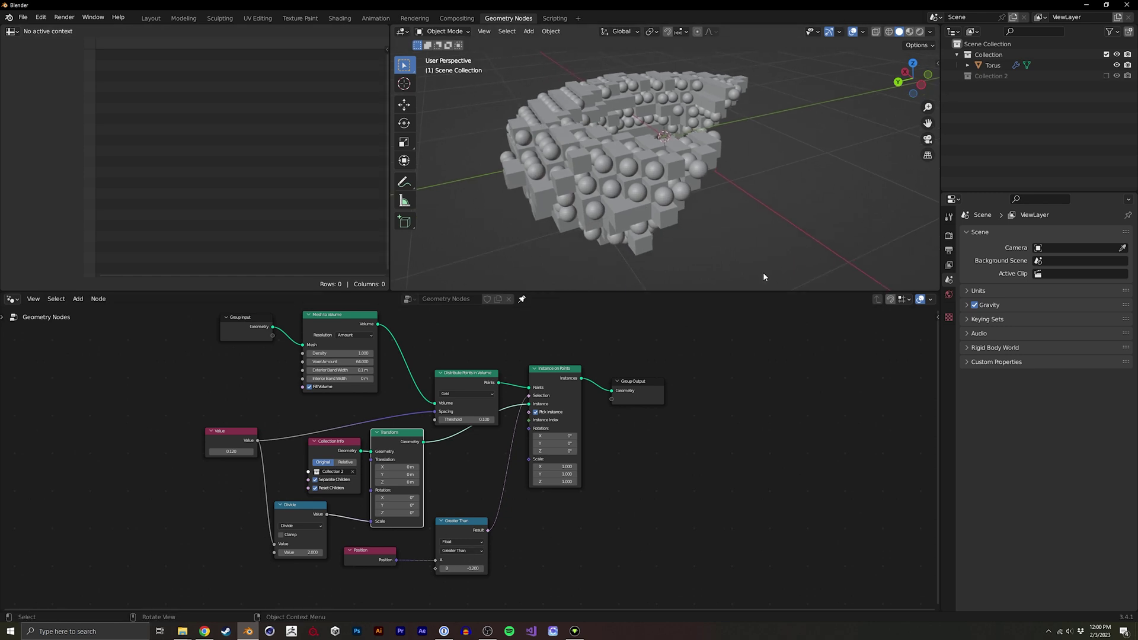
middle_drag(454, 403, 379, 375)
drag(489, 371, 637, 361)
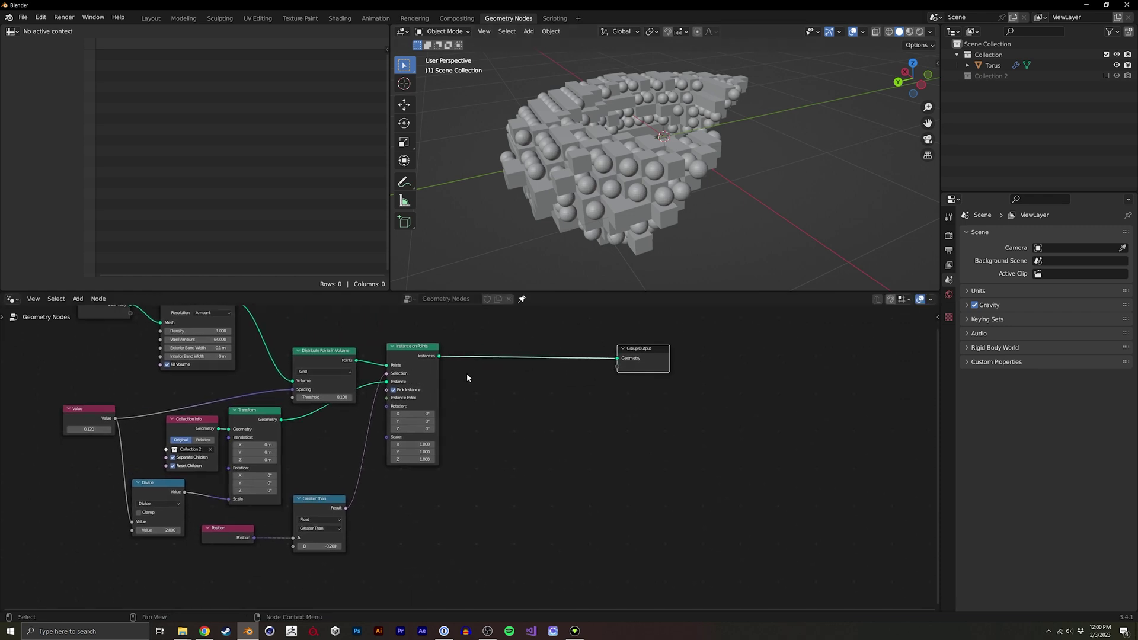
Duplicate the Instance on Points node with its input links and place the copy below and beside the original
click(429, 351)
key(ctrl+shift+d)
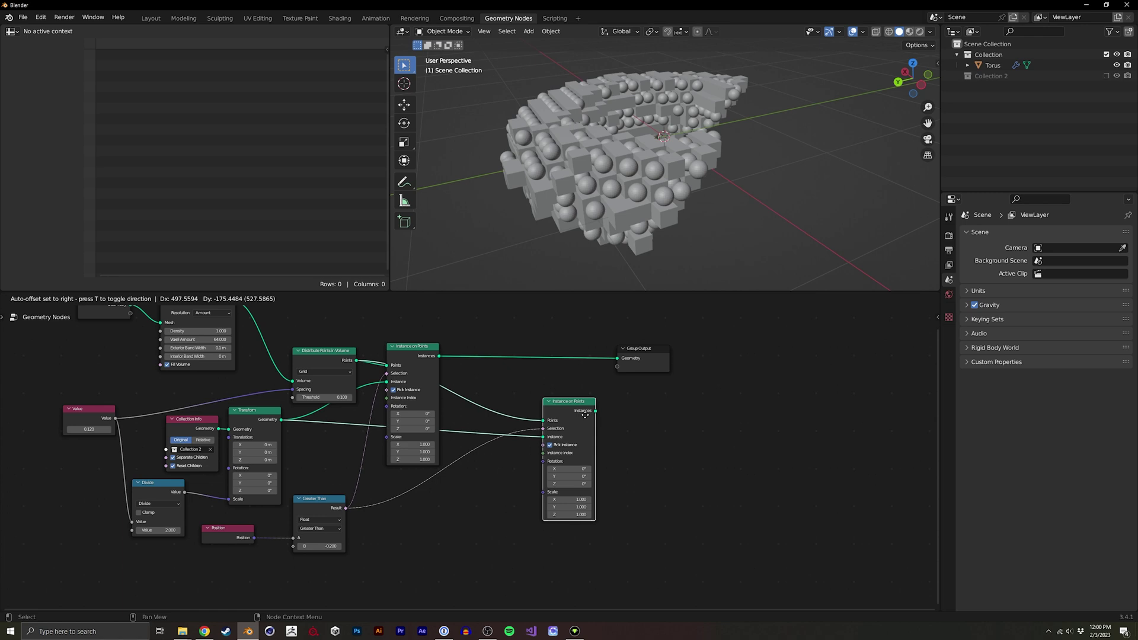
click(575, 410)
middle_drag(440, 451, 492, 435)
drag(609, 399, 526, 458)
middle_drag(342, 498, 411, 467)
drag(352, 525, 434, 467)
middle_drag(444, 375, 416, 412)
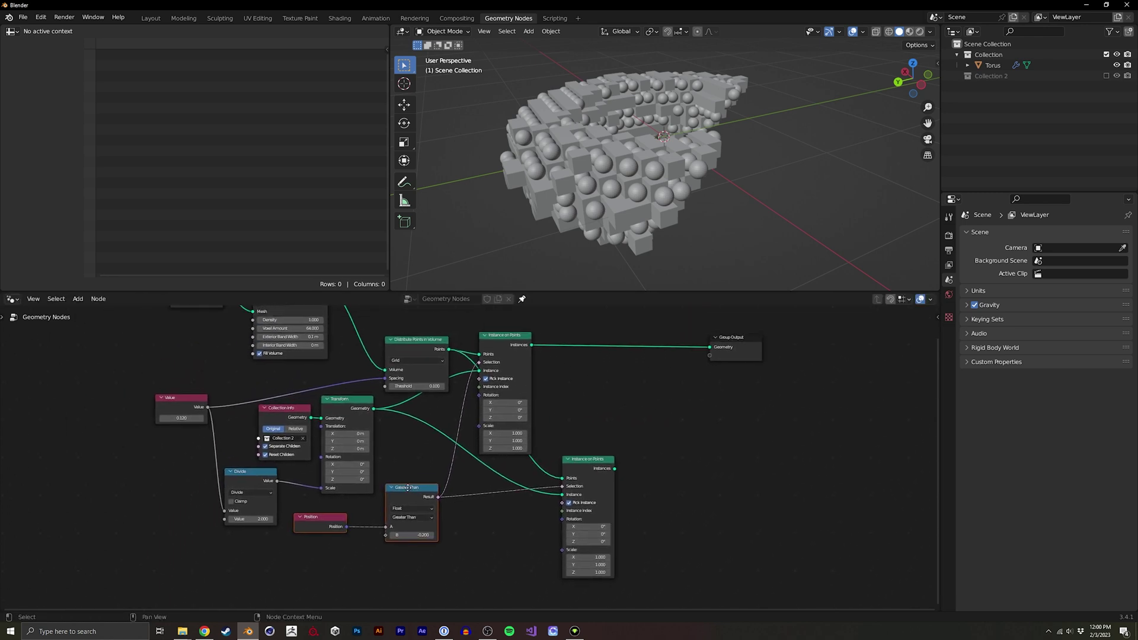
middle_drag(318, 423, 362, 442)
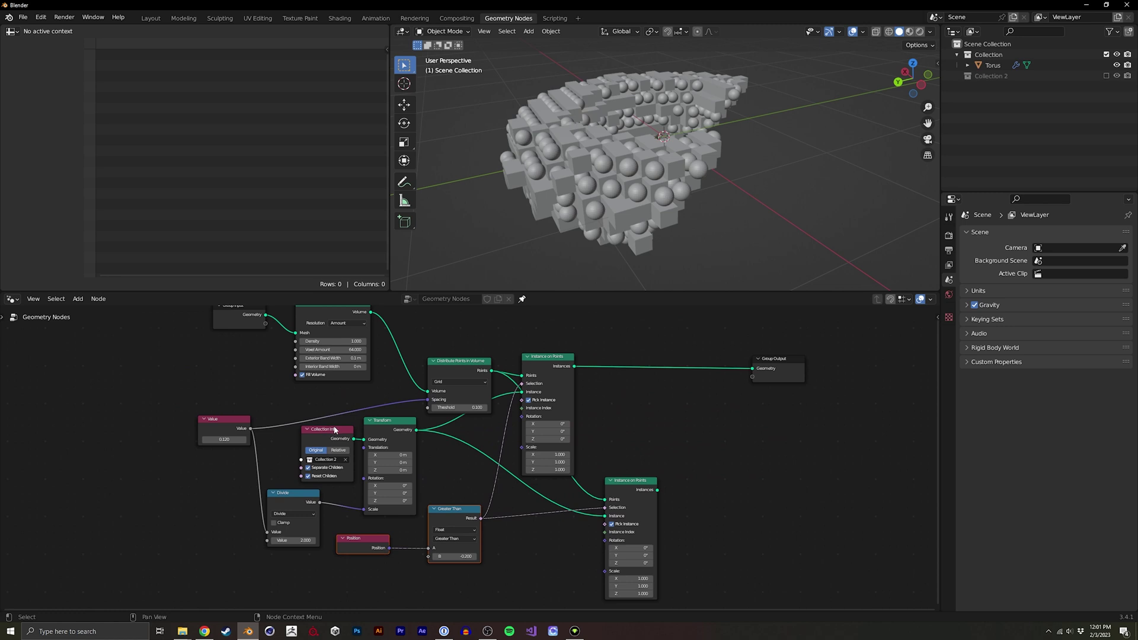
Replace the Collection Info and Transform nodes with a Cube node whose Mesh feeds the Instance input of Instance on Points
drag(343, 422, 384, 454)
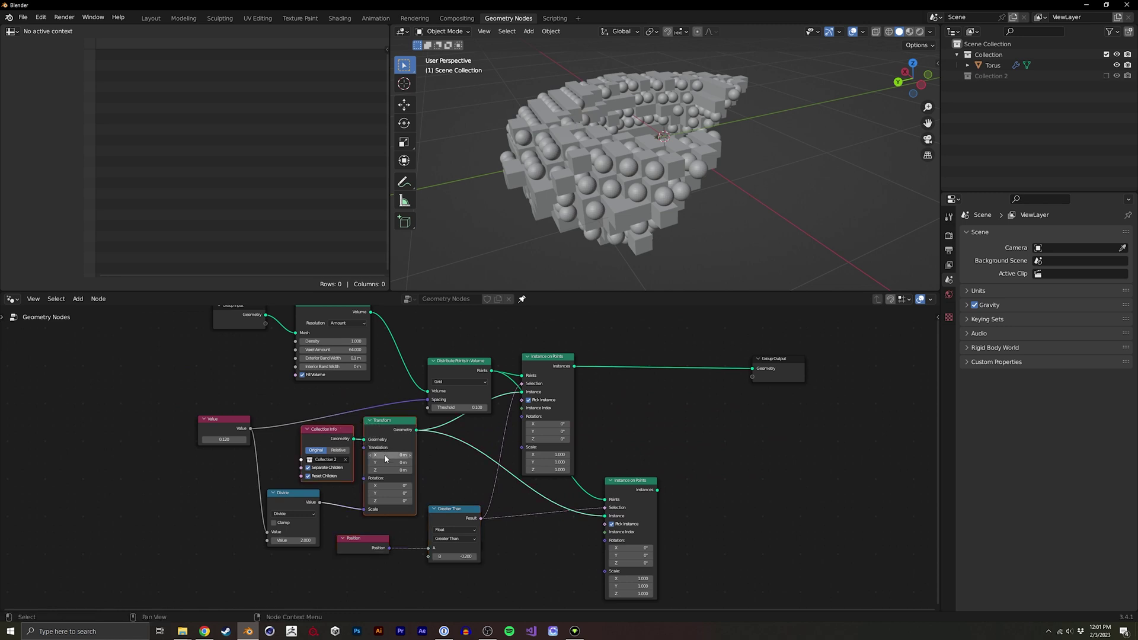
key(x)
key(shift+a)
text(cub)
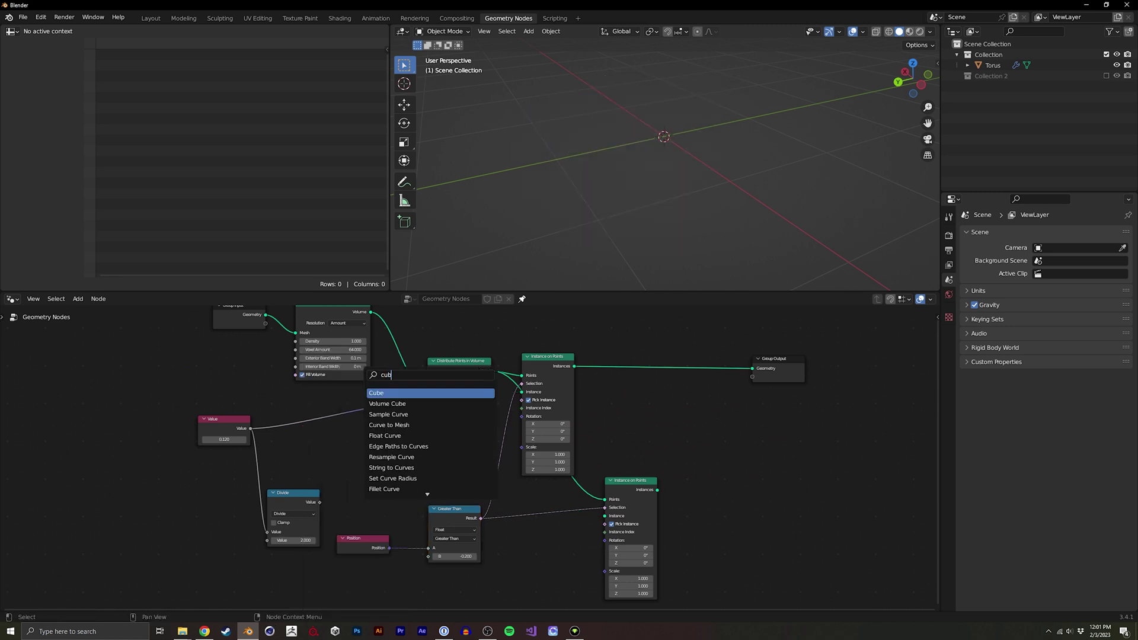
key(Return)
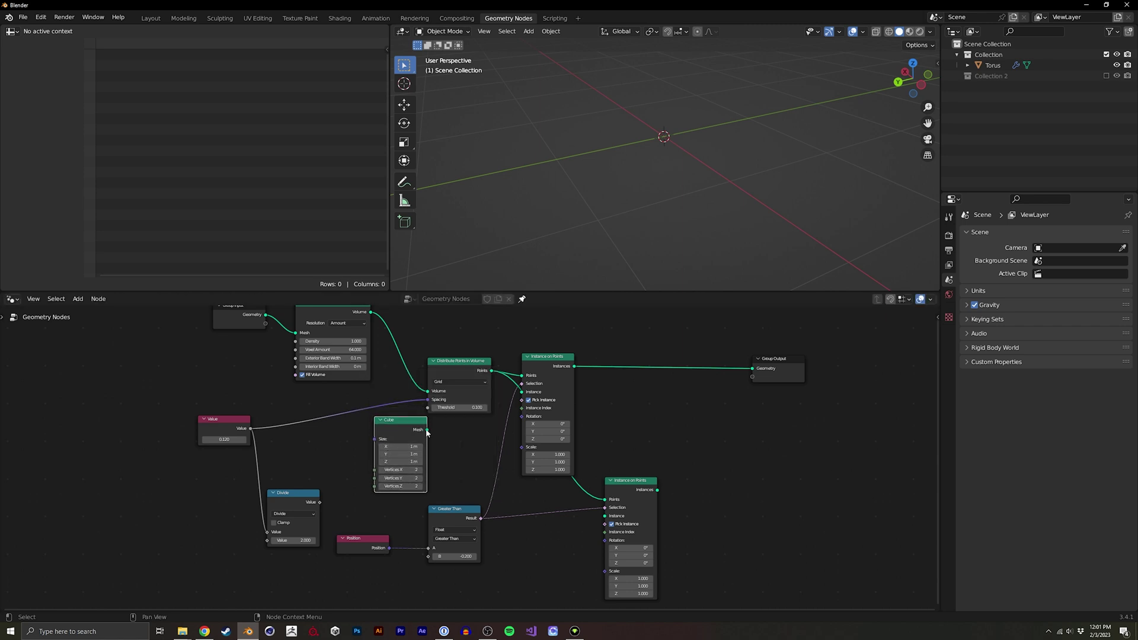
drag(427, 430, 523, 393)
drag(465, 370, 430, 361)
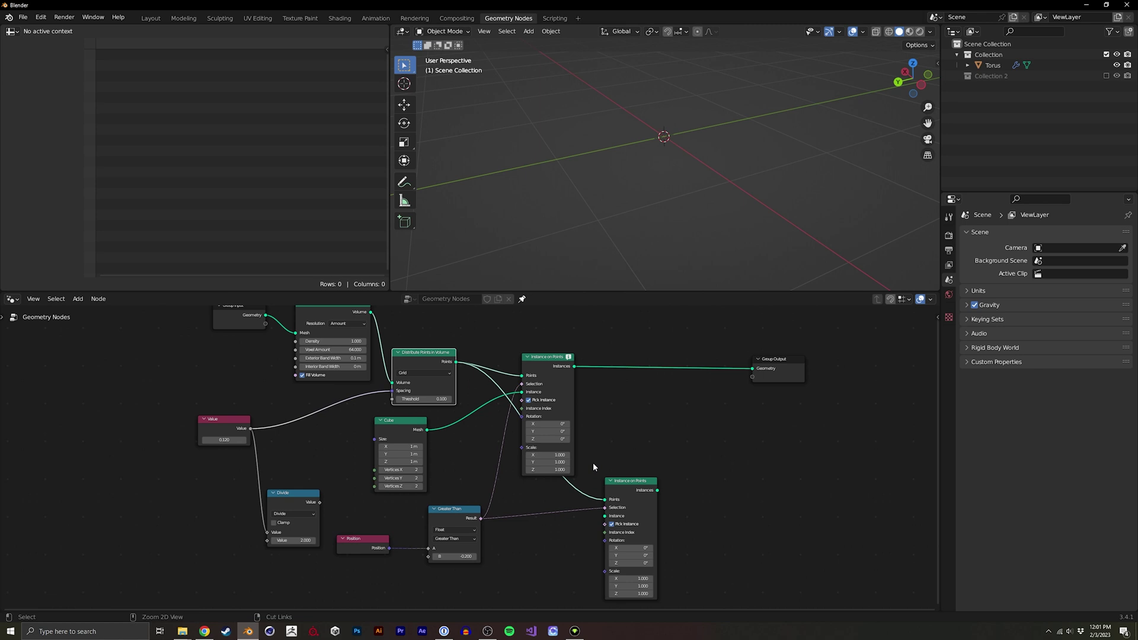
Delete the duplicated Instance on Points node
click(640, 526)
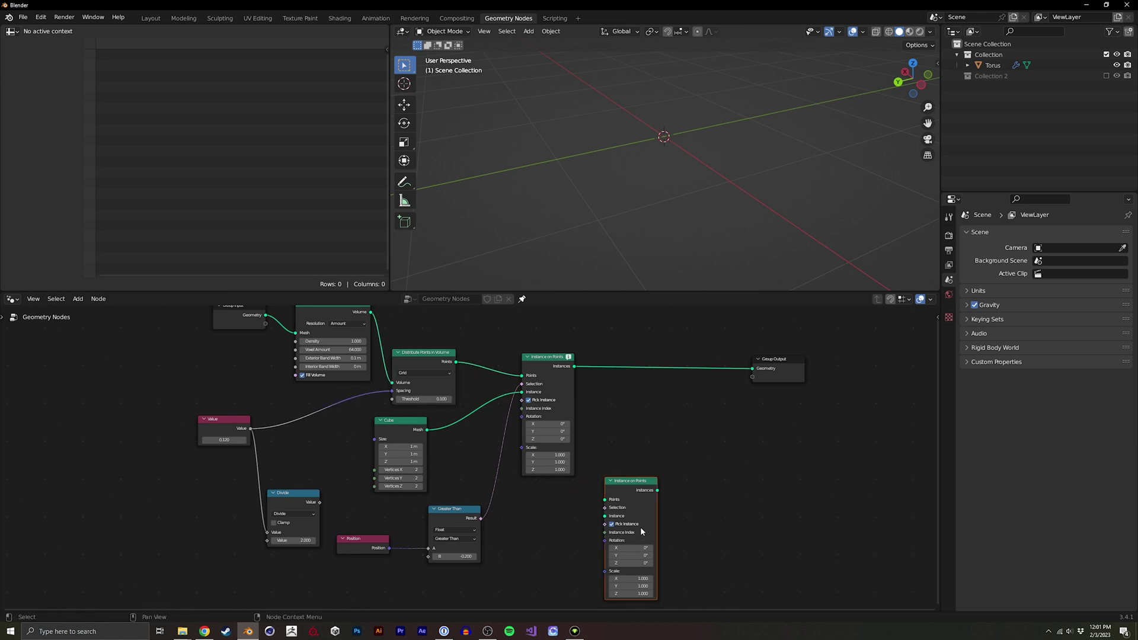
key(x)
Link the Divide node's Value output to the Cube's Size input and place Divide beside the Cube
middle_drag(433, 424, 452, 427)
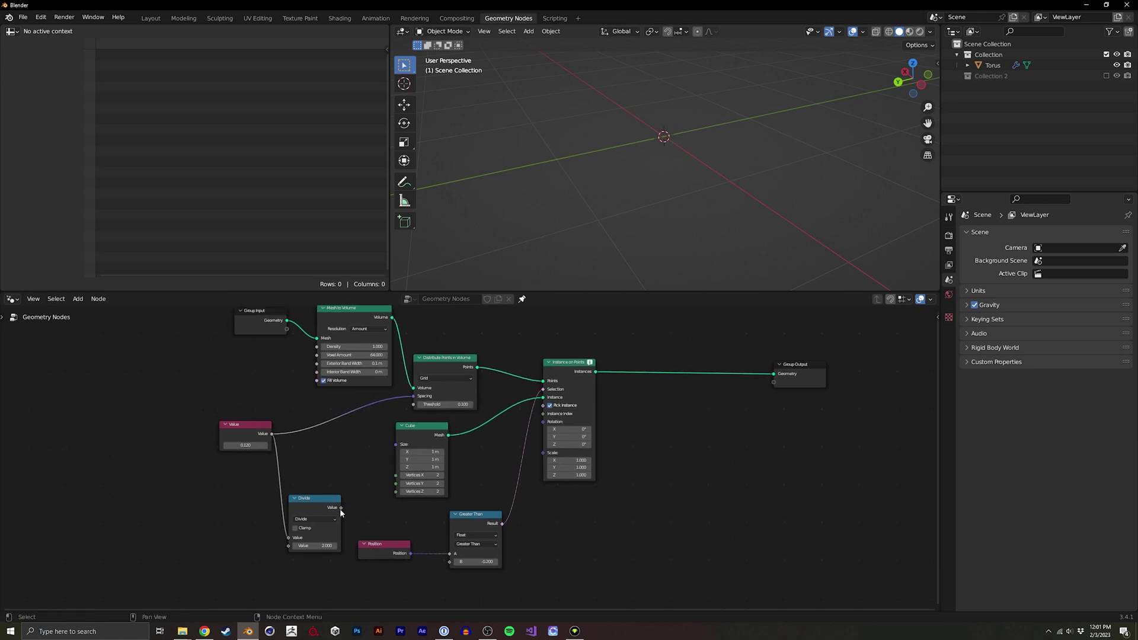
drag(341, 508, 376, 491)
drag(396, 451, 396, 445)
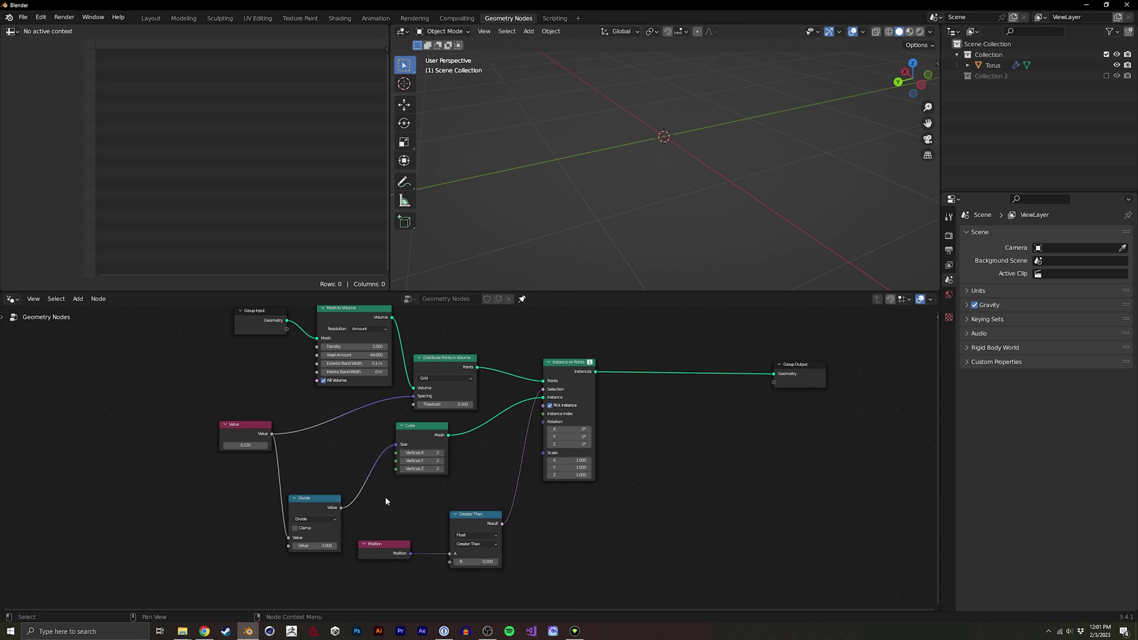
drag(323, 499, 352, 441)
middle_drag(460, 360, 442, 408)
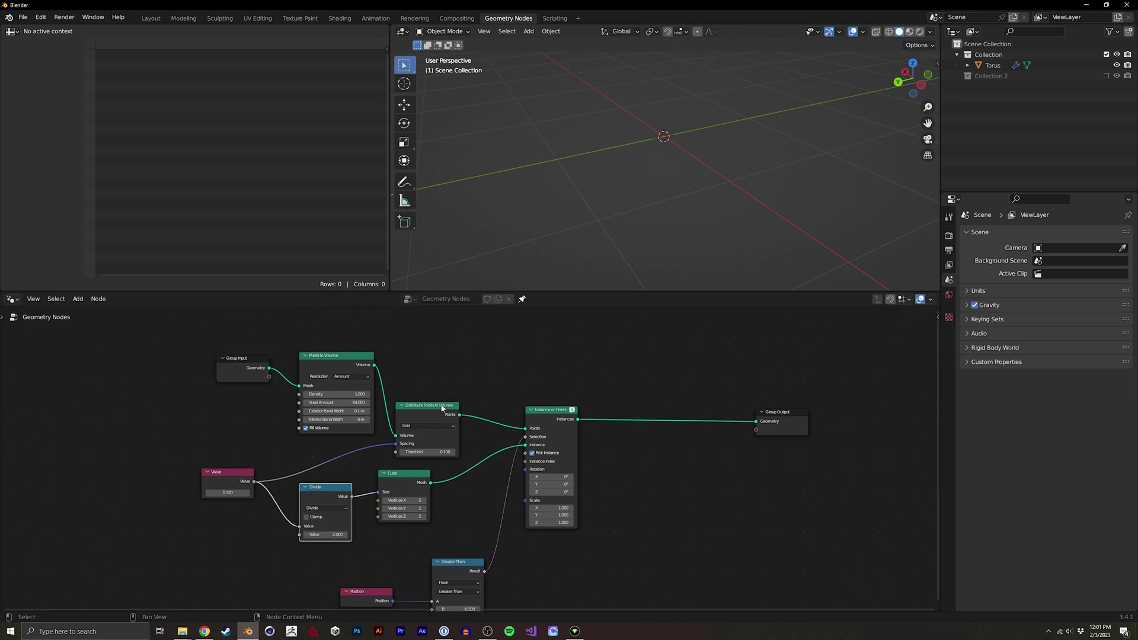
Turn off Pick Instance on the Instance on Points node and relink the Greater Than Result to its Selection input
drag(374, 365, 395, 435)
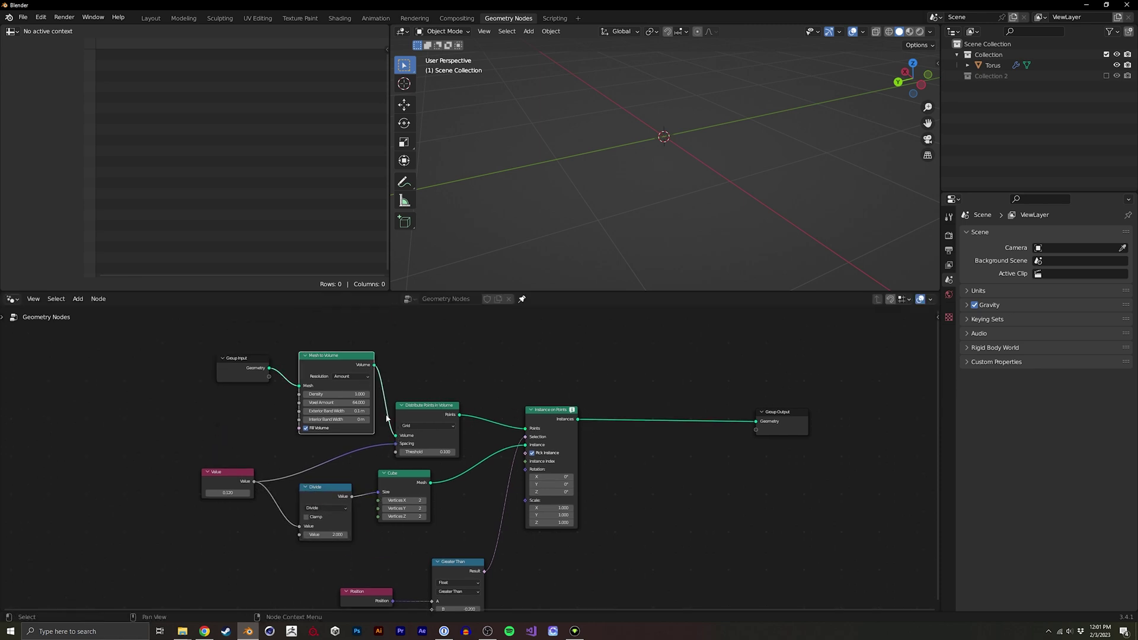
click(263, 372)
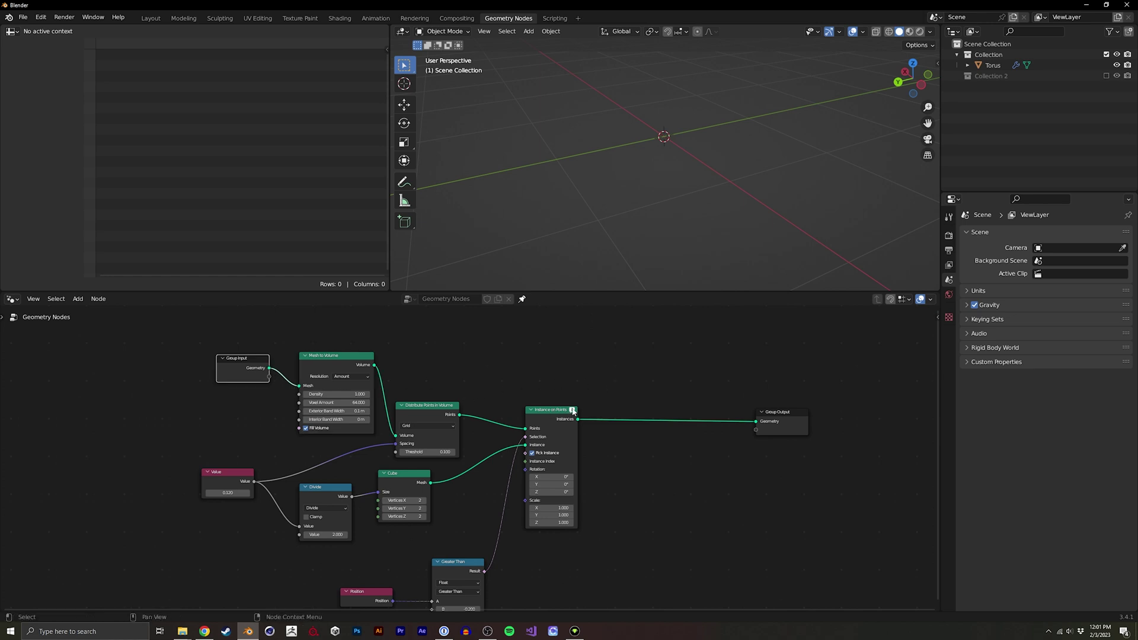
mouse_move(573, 411)
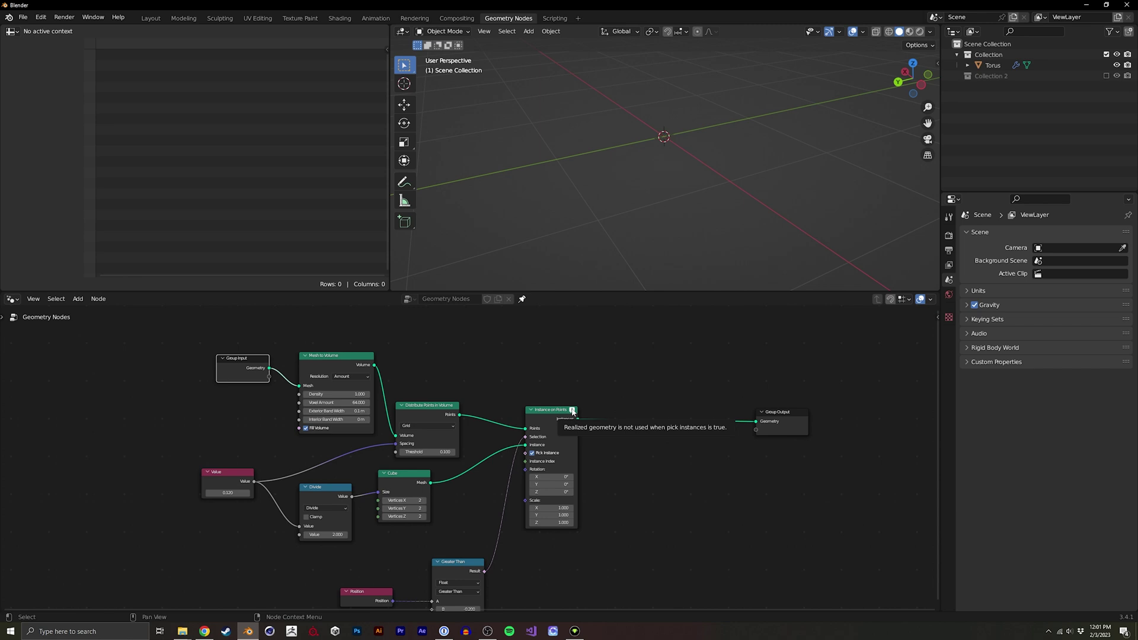
ctrl+scroll(495, 477, down, 2)
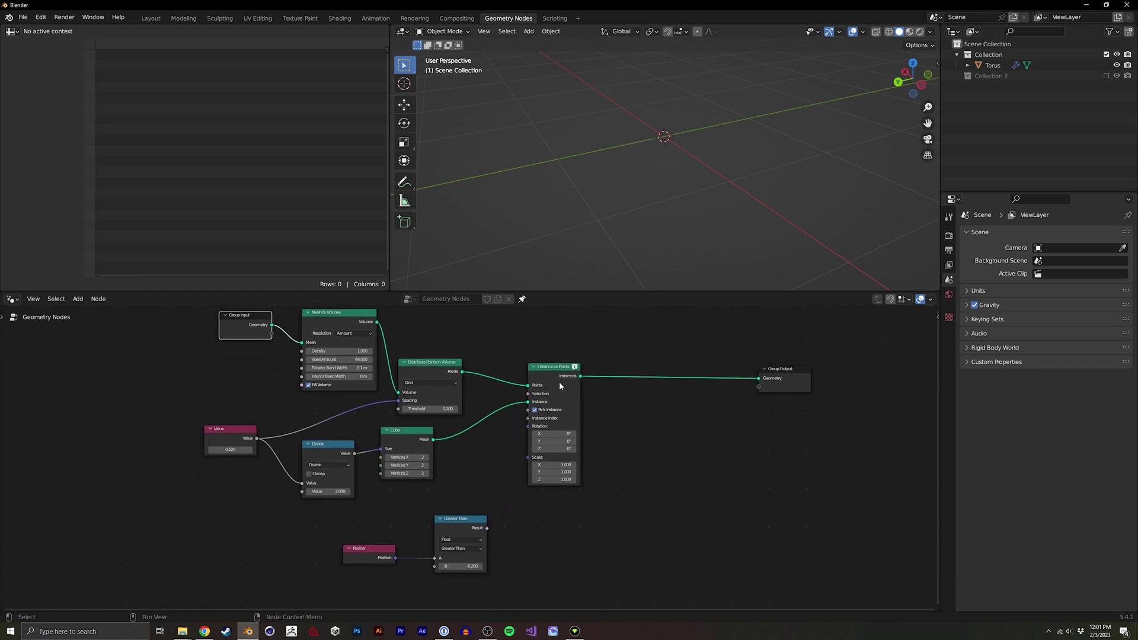
click(535, 410)
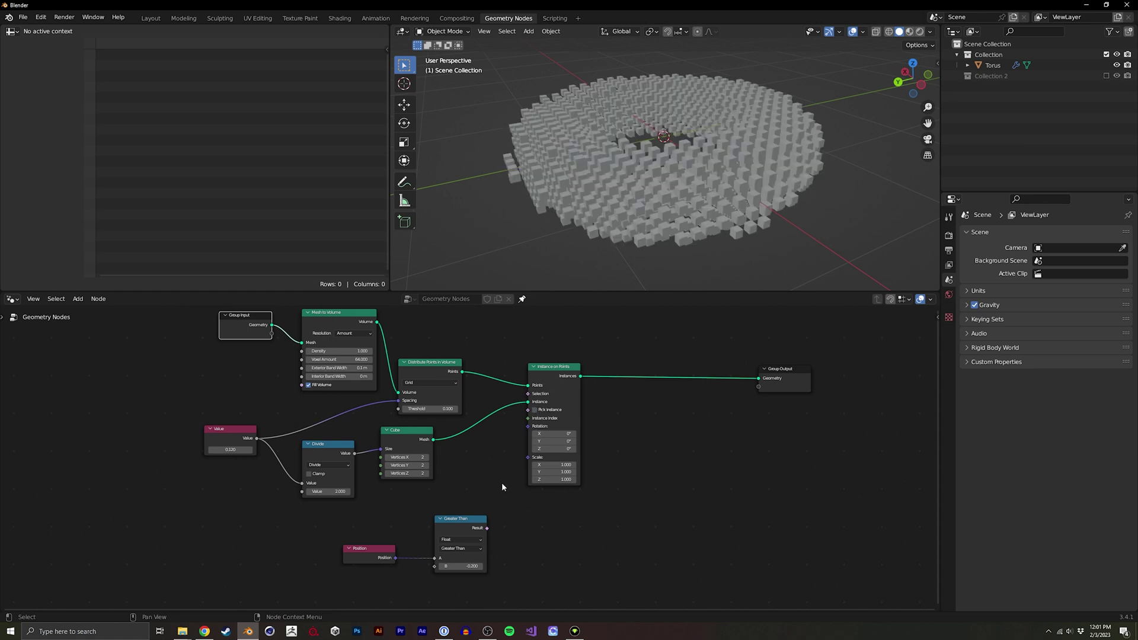
drag(487, 528, 528, 394)
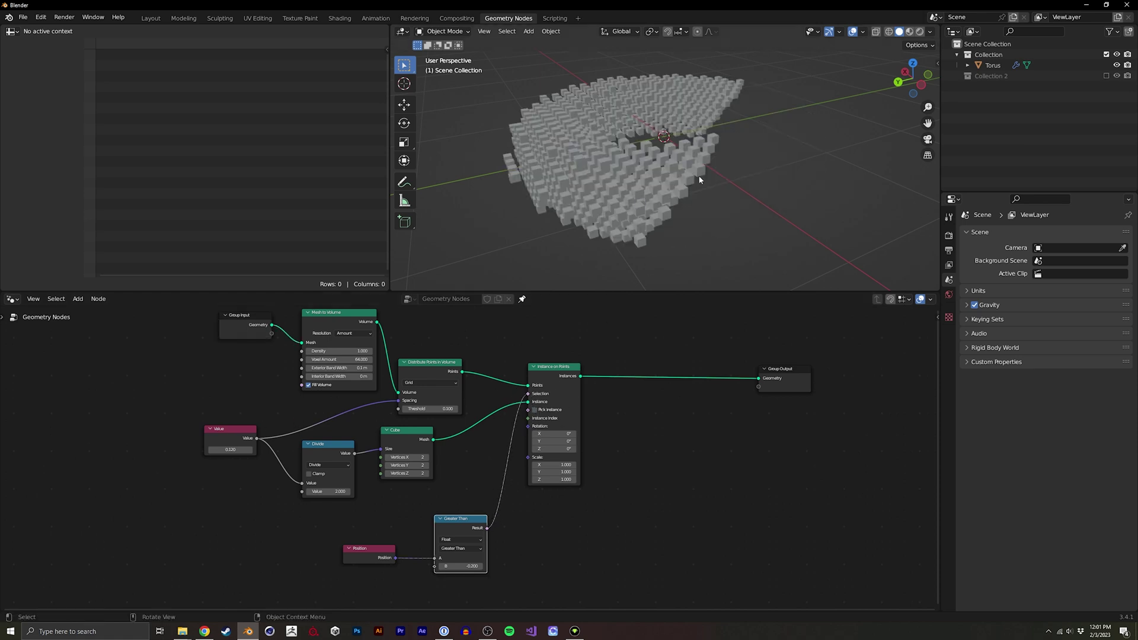
Set the Divide node's divisor to 1.2 to enlarge the cubes
ctrl+scroll(361, 506, up, 1)
ctrl+middle_drag(361, 505, 403, 505)
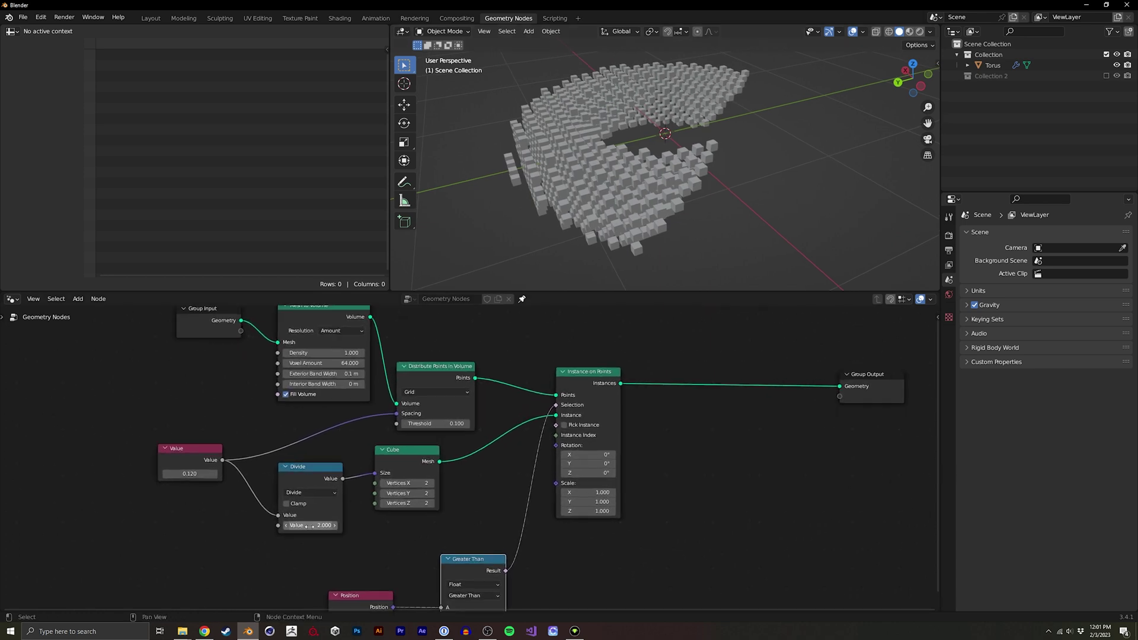
click(318, 525)
text(1.2)
key(Return)
middle_drag(672, 213, 616, 190)
scroll(566, 403, down, 2)
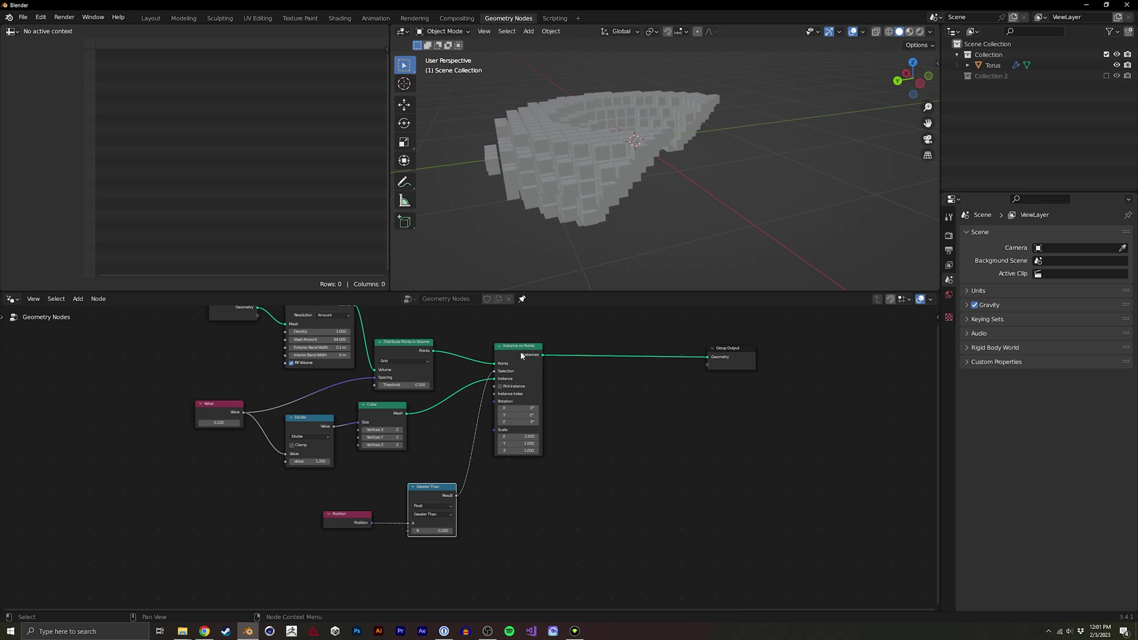
Raise the Greater Than node's B threshold to just above zero, cutting the voxel torus roughly in half
middle_drag(633, 149, 668, 102)
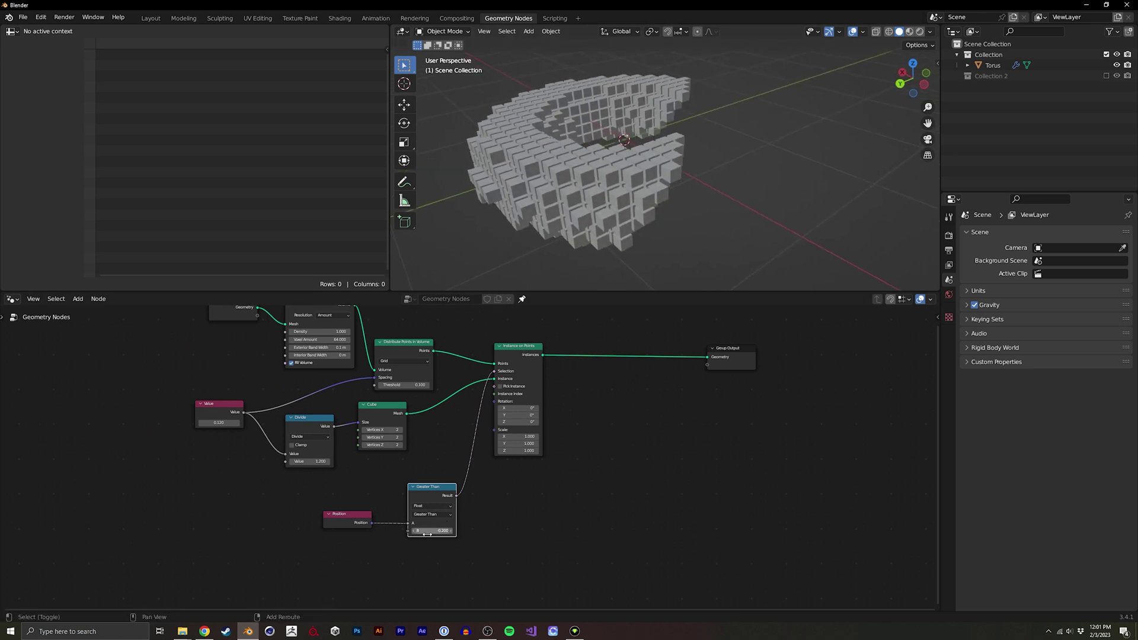
drag(429, 531, 443, 531)
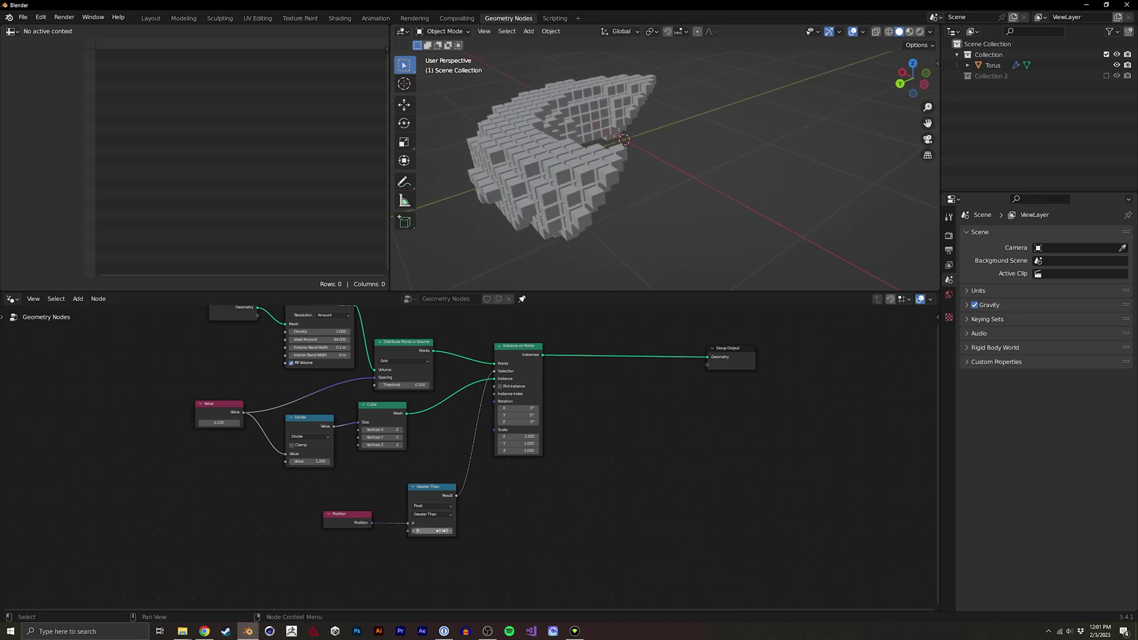
middle_drag(639, 113, 623, 110)
middle_drag(542, 193, 552, 190)
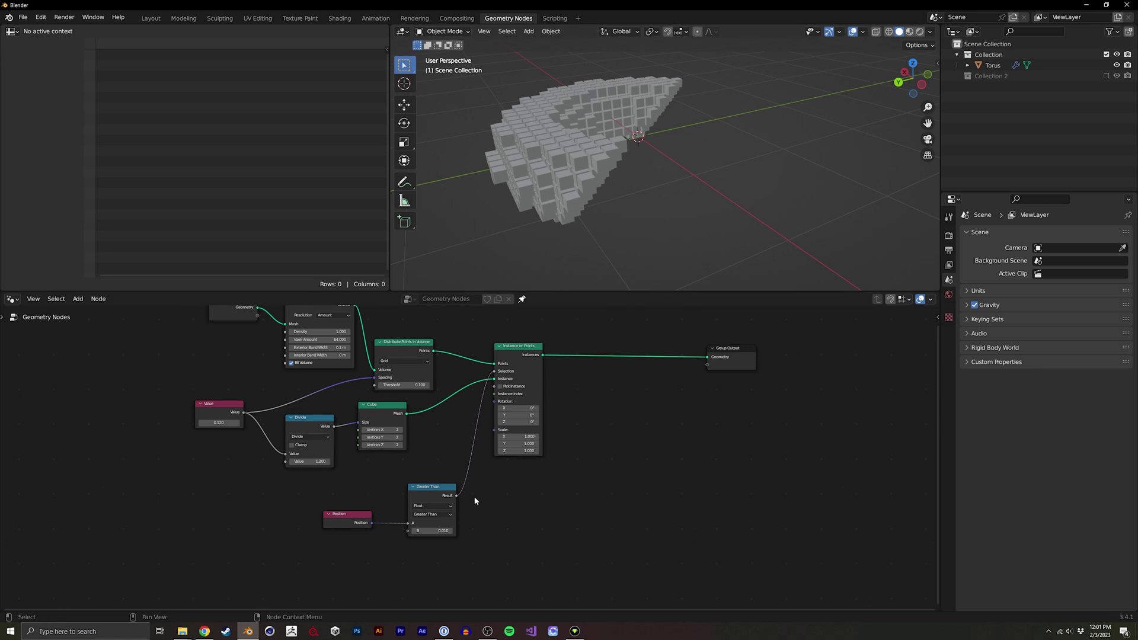
Duplicate the Greater Than node with its Position link, place the copy below it and set it to Less Than
middle_drag(474, 501, 477, 444)
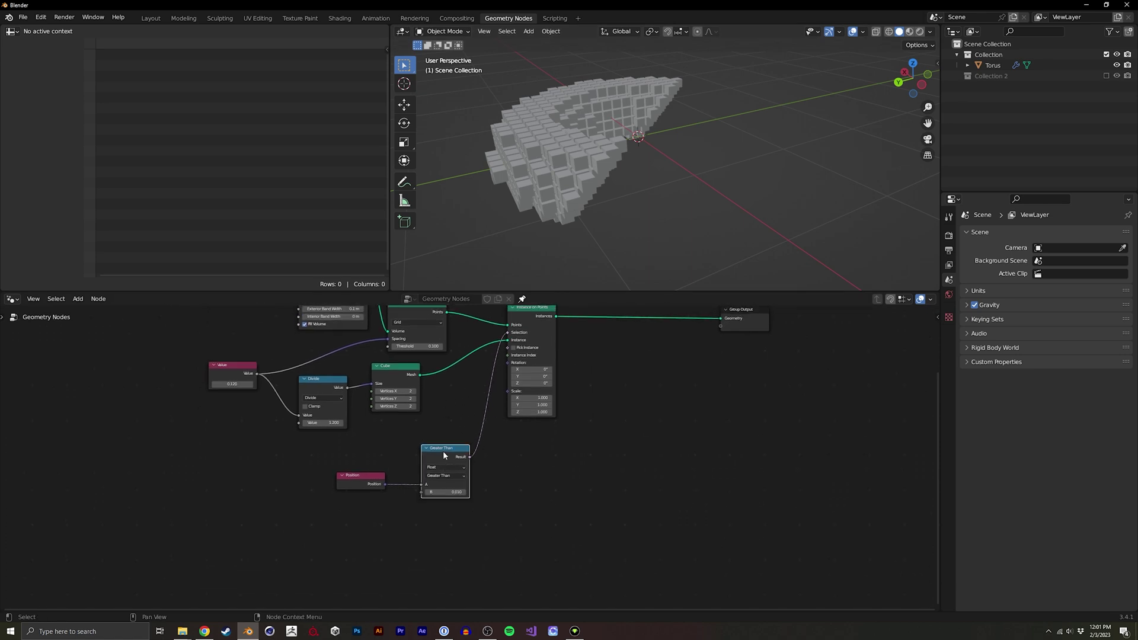
drag(444, 455, 441, 451)
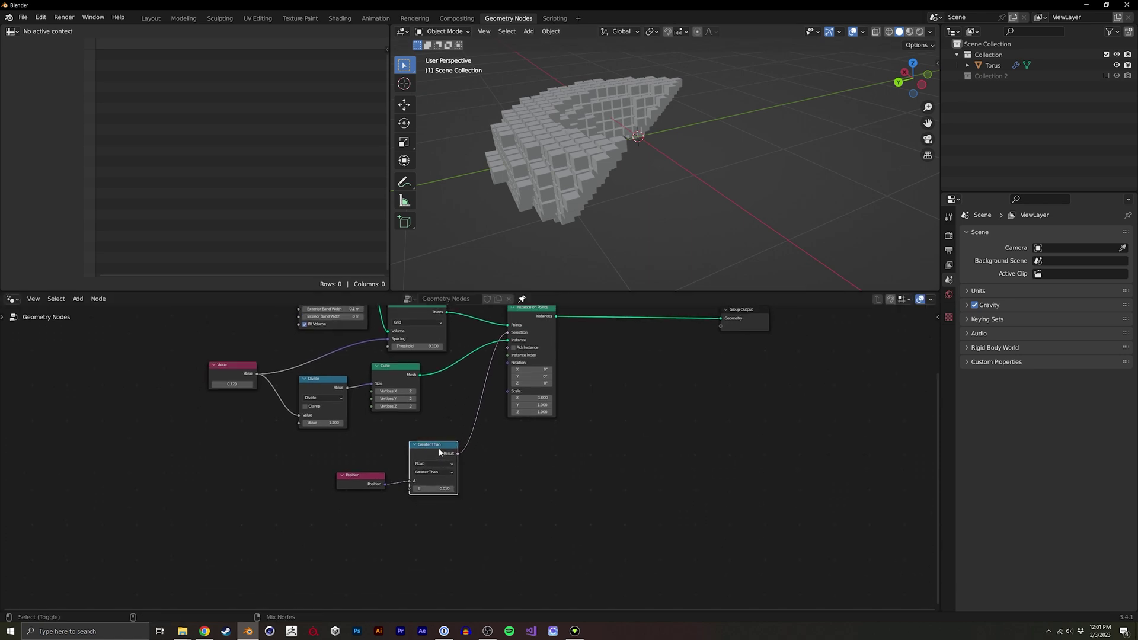
key(ctrl+shift+d)
click(441, 514)
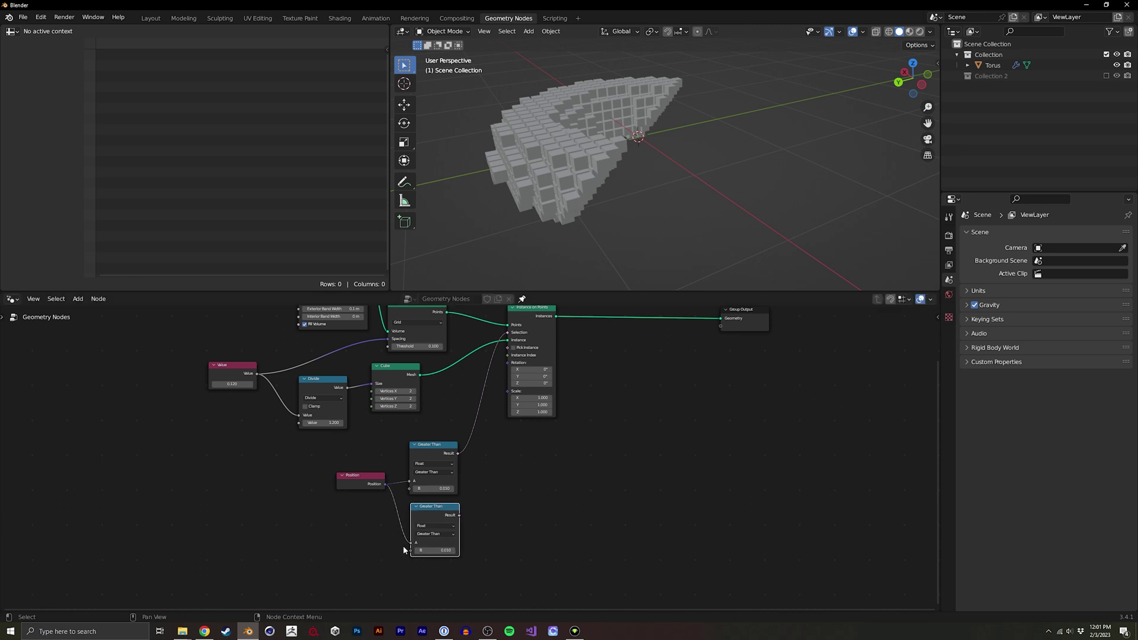
click(432, 535)
click(436, 542)
middle_drag(464, 464, 421, 501)
Duplicate the Instance on Points node with its Points, Selection and Instance links, placing the copy beyond the Less Than node
click(497, 350)
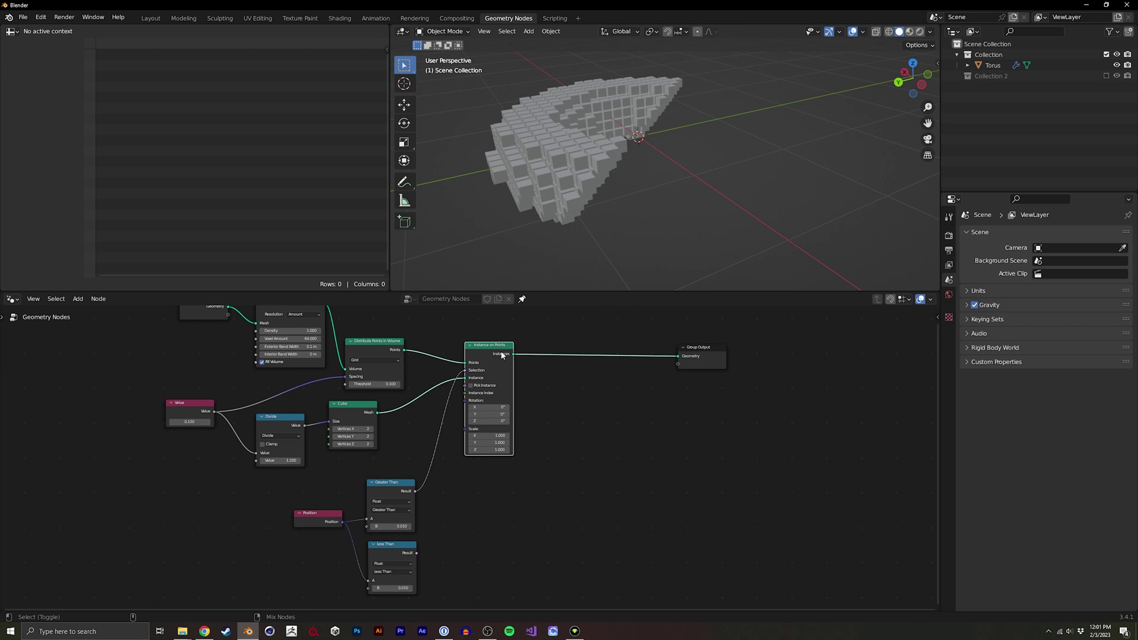
ctrl+middle_drag(500, 352, 522, 425)
drag(255, 387, 469, 421)
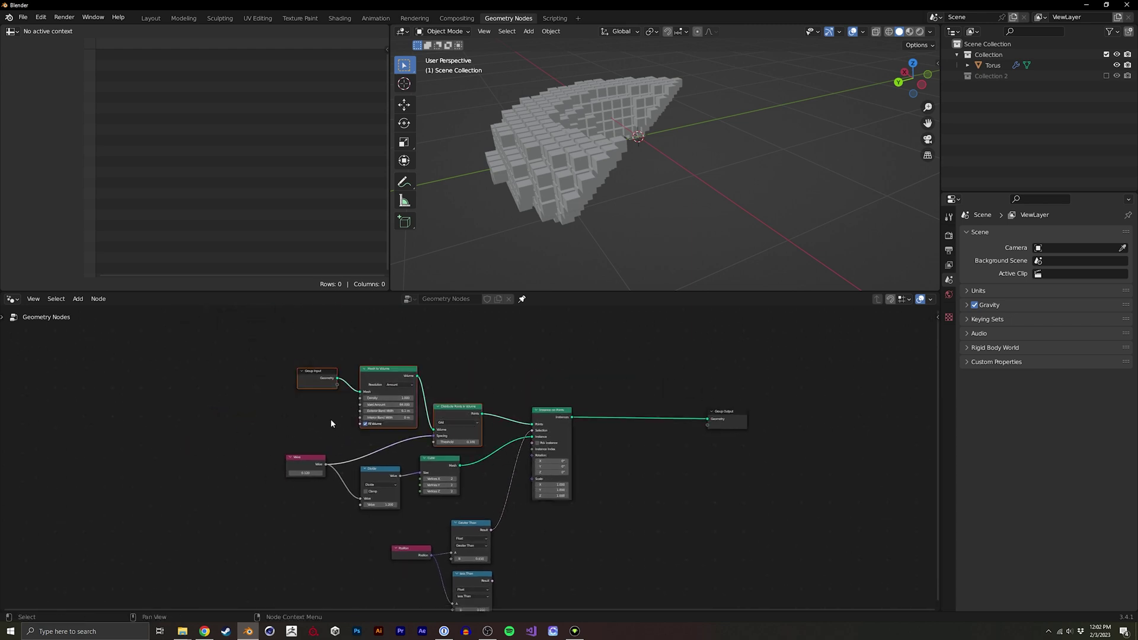
middle_drag(525, 445, 434, 389)
click(462, 358)
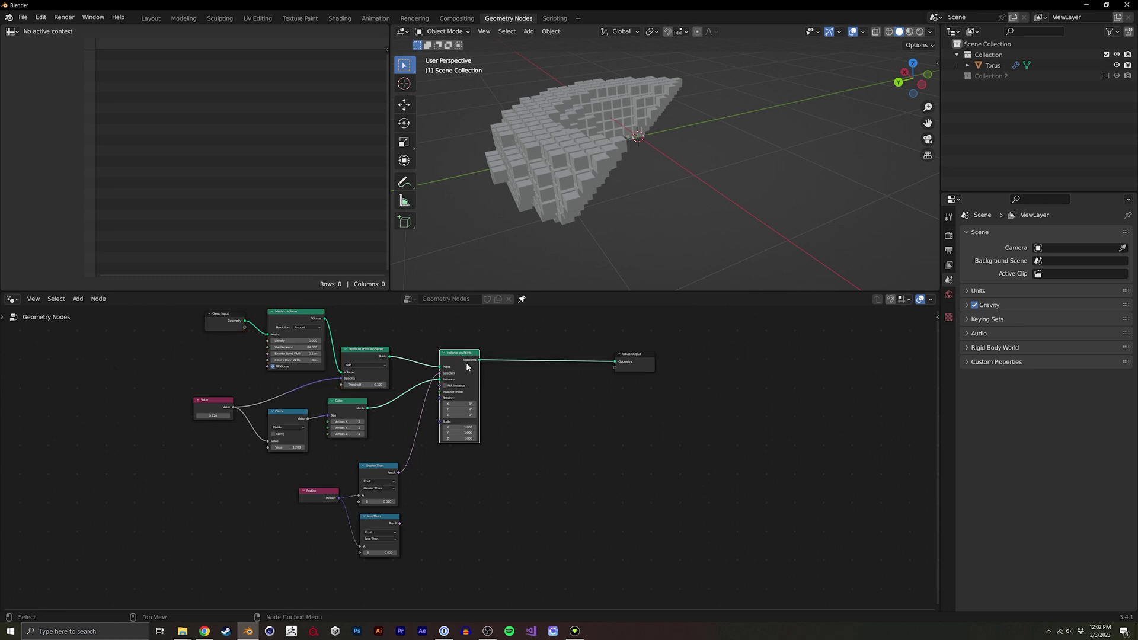
key(ctrl+shift+d)
click(561, 483)
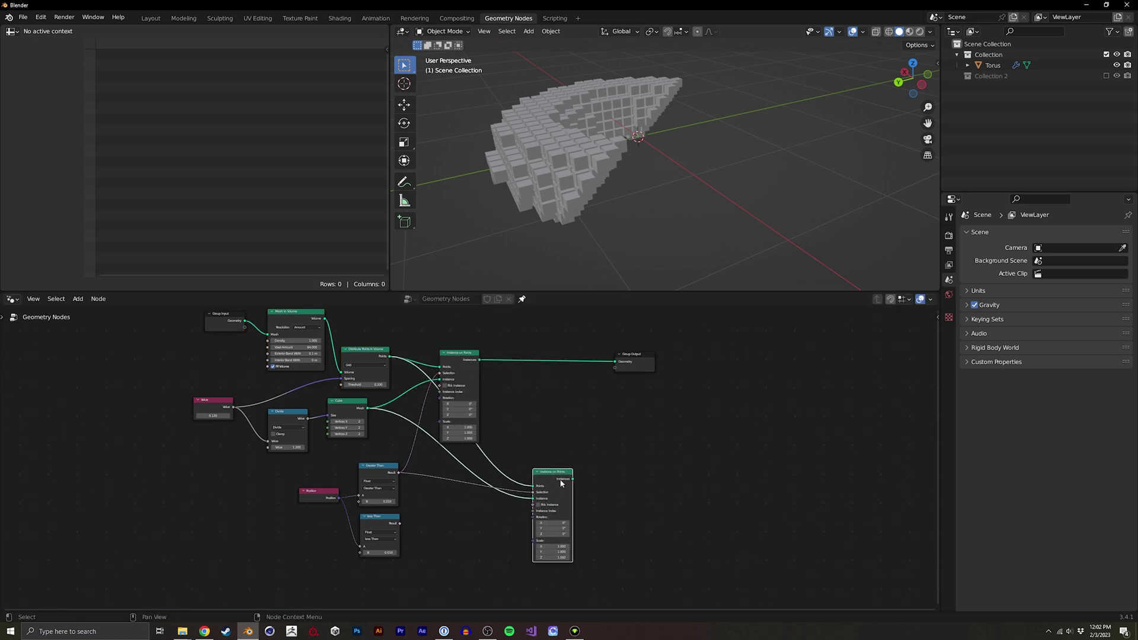
Add a UV Sphere node and place it below the Less Than node
middle_drag(324, 437, 358, 401)
click(319, 515)
key(shift+a)
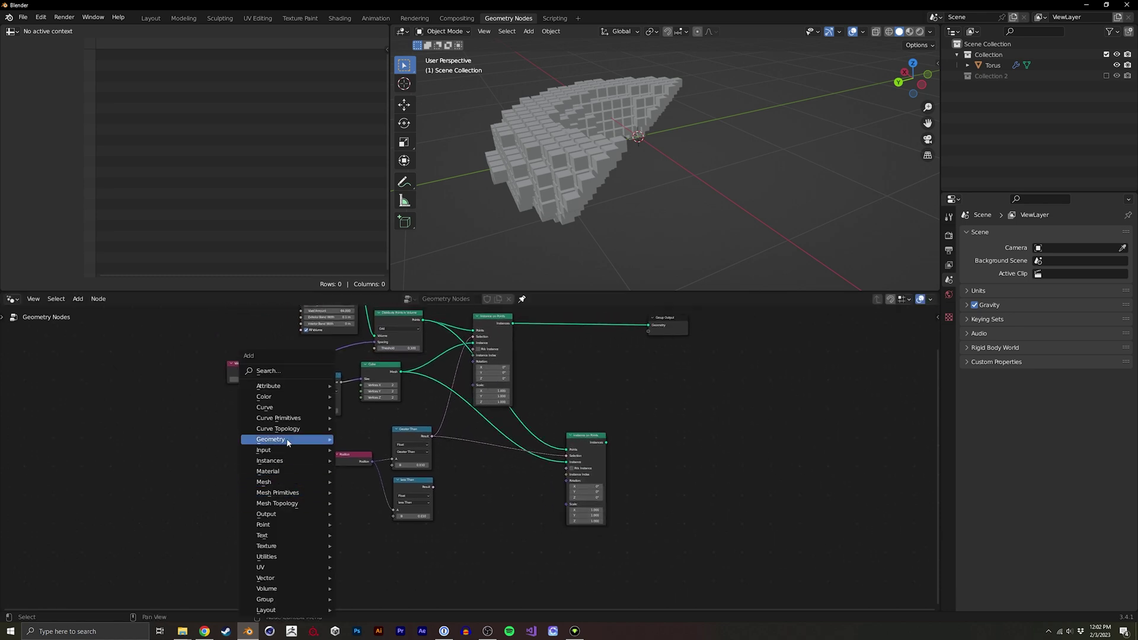
click(300, 368)
key(shift+a)
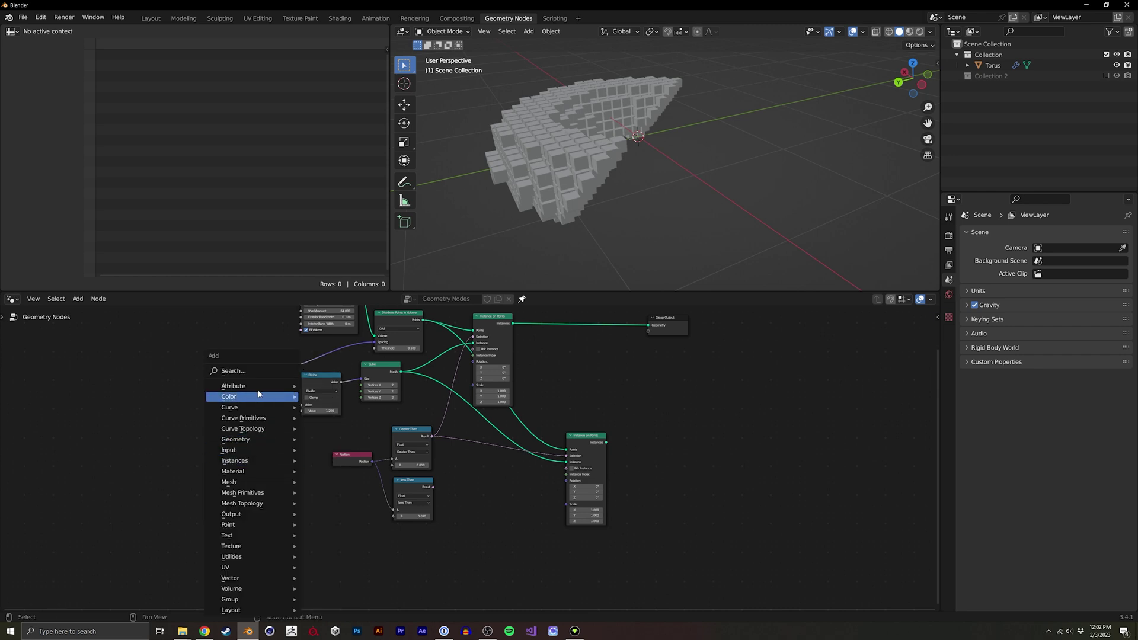
text(sph)
key(Return)
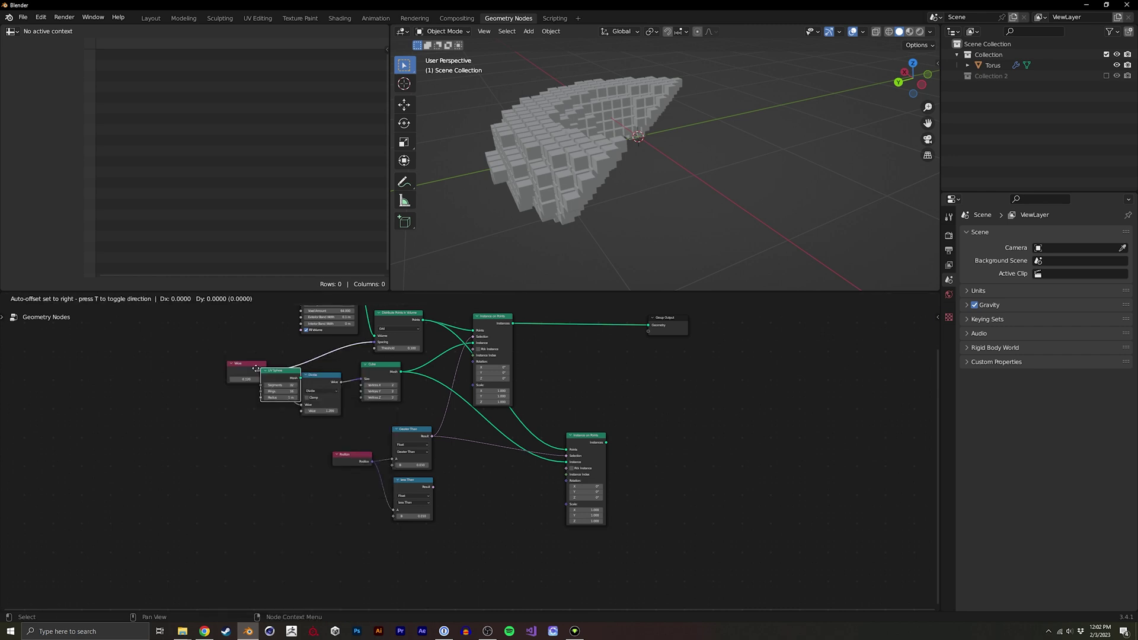
click(372, 532)
Link the Divide node's Value to the UV Sphere's Radius and the sphere's Mesh to the duplicated Instance on Points node's Instance input
drag(340, 383, 386, 576)
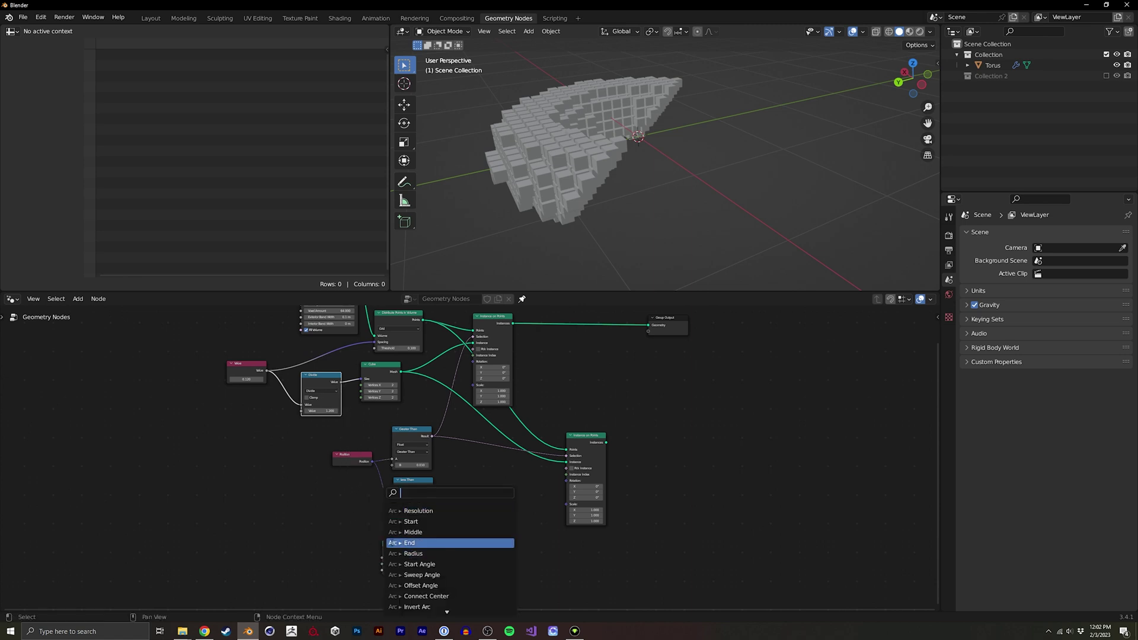
drag(340, 383, 566, 462)
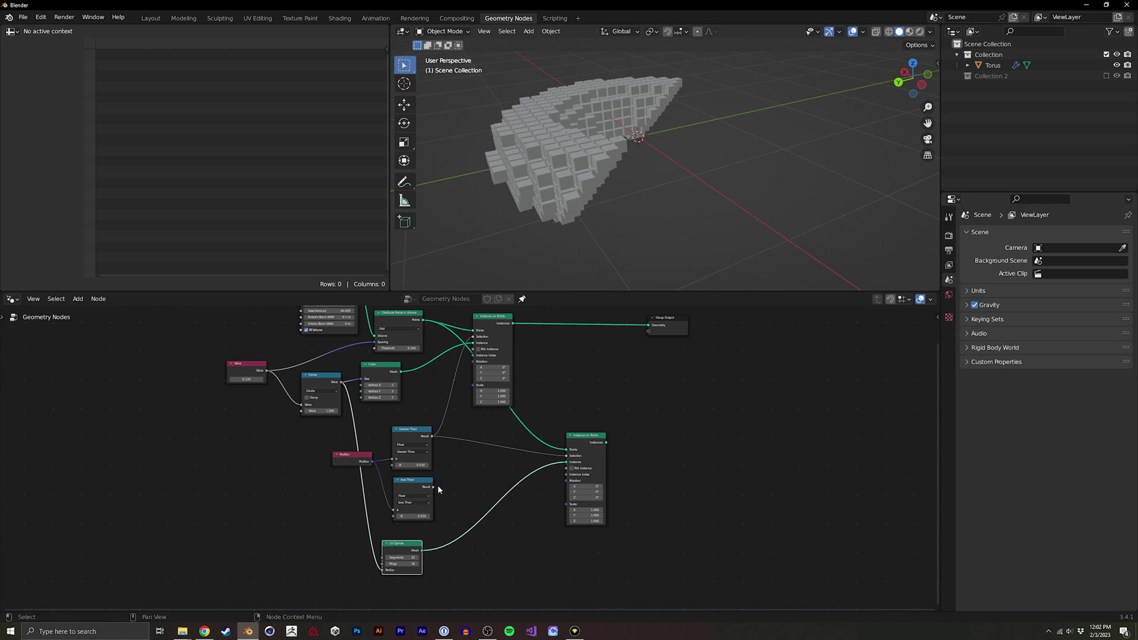
Link the Less Than Result to the duplicated Instance on Points node's Selection and move that node beneath the original one
drag(433, 487, 511, 482)
drag(569, 453, 568, 456)
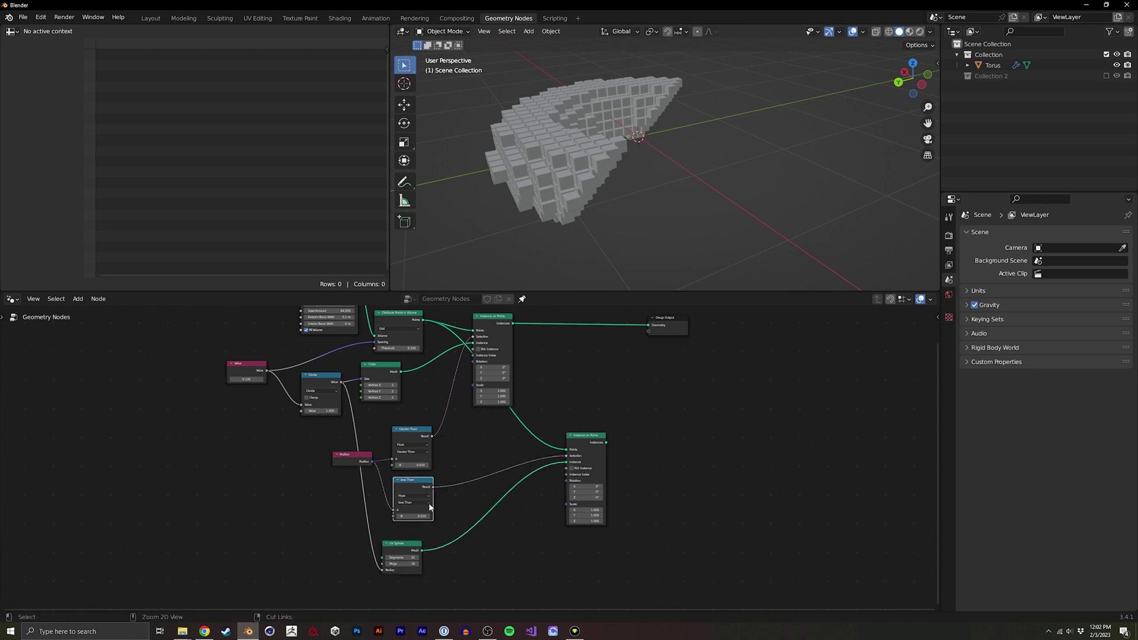
ctrl+middle_drag(428, 502, 422, 466)
middle_drag(422, 459, 446, 365)
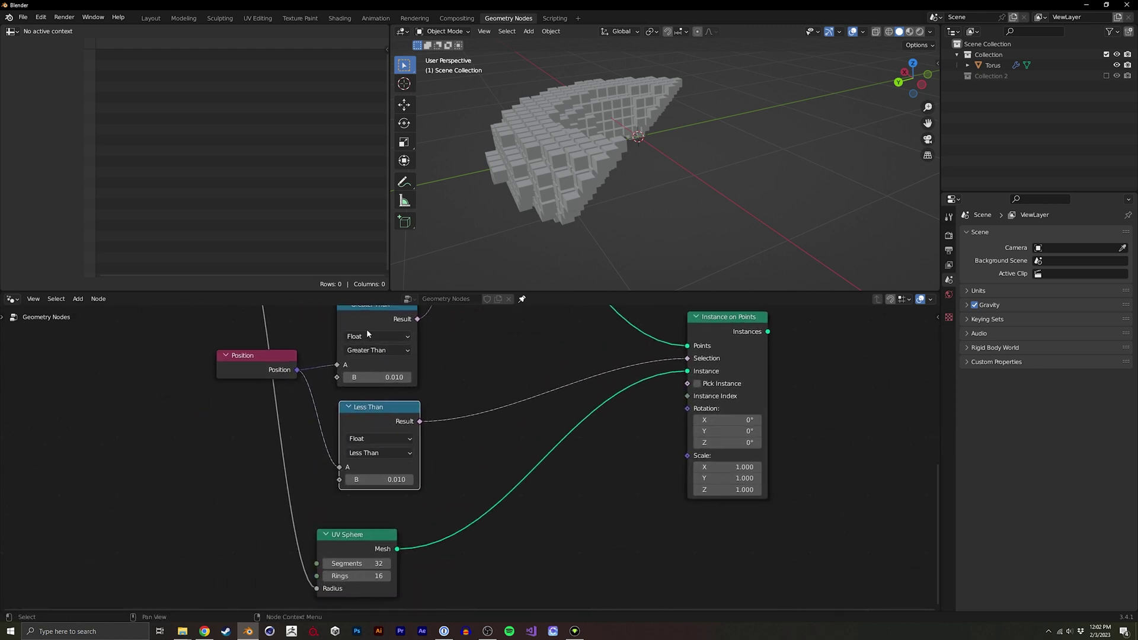
middle_drag(505, 410, 446, 531)
drag(515, 479, 393, 466)
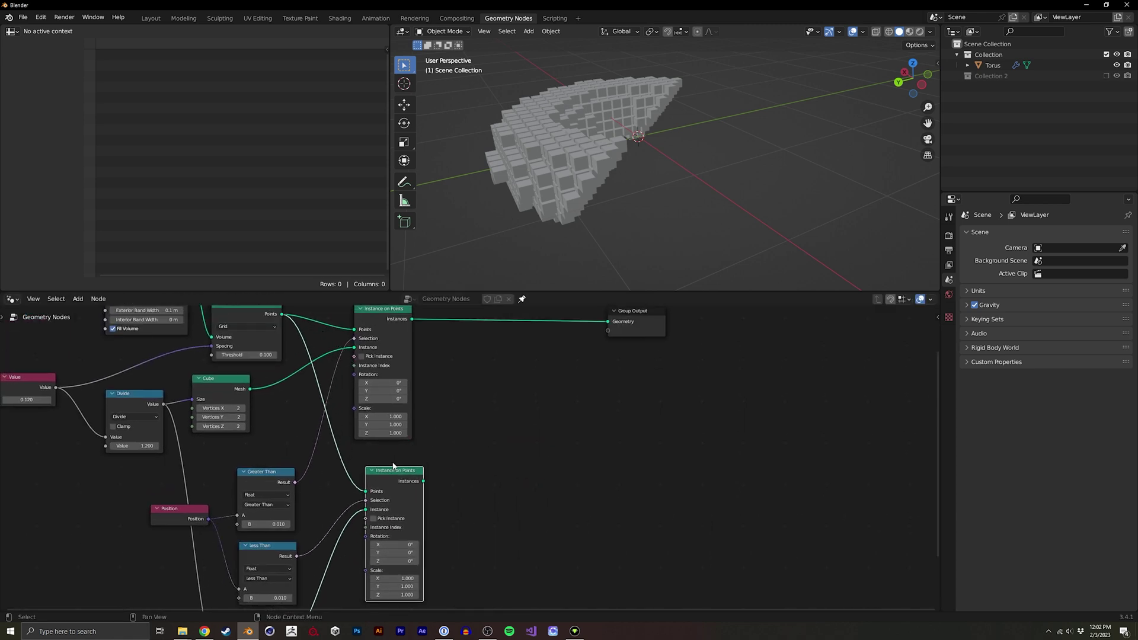
middle_drag(494, 337, 502, 375)
key(shift+a)
click(518, 373)
text(joi)
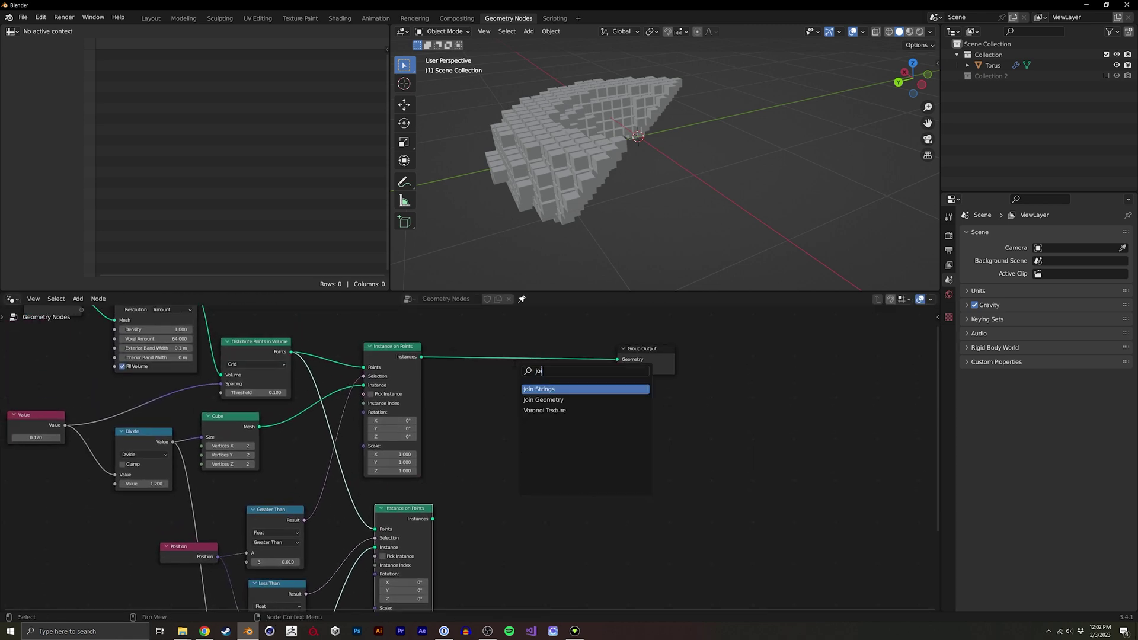
click(522, 389)
click(522, 389)
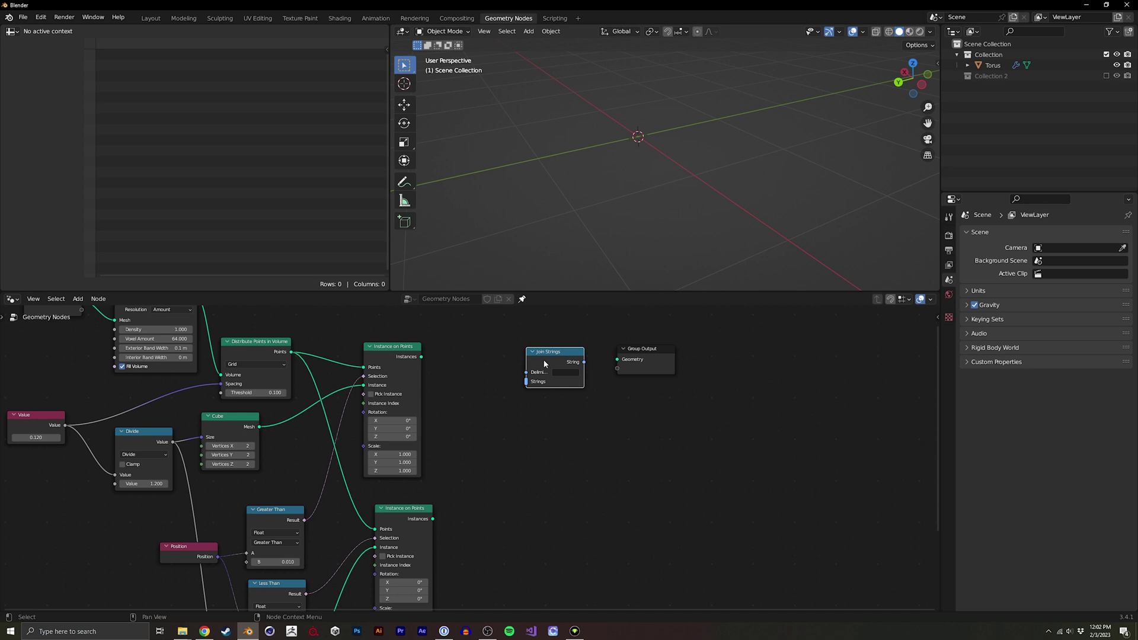
key(Delete)
Add a Join Geometry node before the Group Output and link its output to the Group Output's Geometry input
key(shift+a)
text(join)
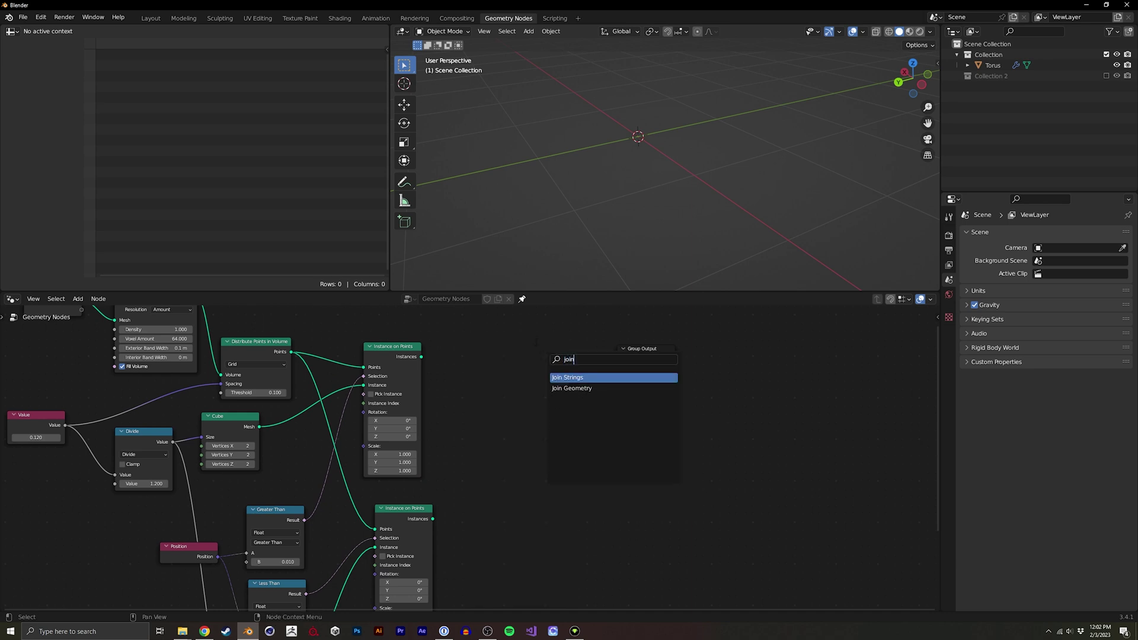
click(570, 388)
drag(594, 367, 613, 359)
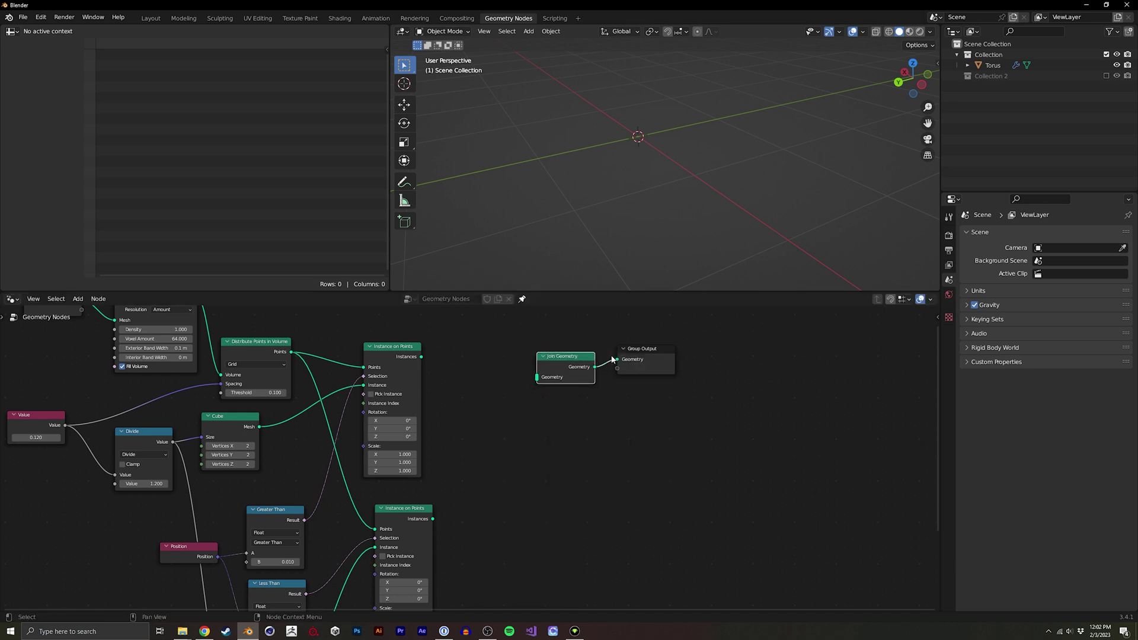
Link the Instances outputs of both Instance on Points nodes to the Join Geometry node
drag(422, 356, 536, 377)
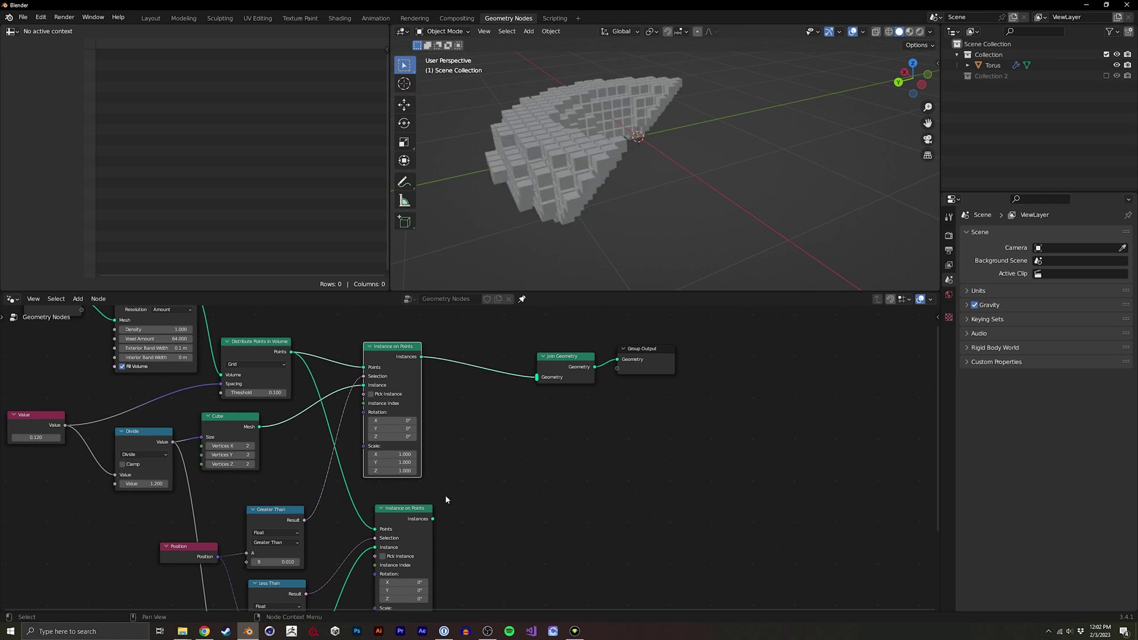
click(432, 520)
drag(432, 519, 537, 376)
Duplicate the Divide node with its Value link, place the copy below the original, and move the Value node farther from both
scroll(474, 439, down, 3)
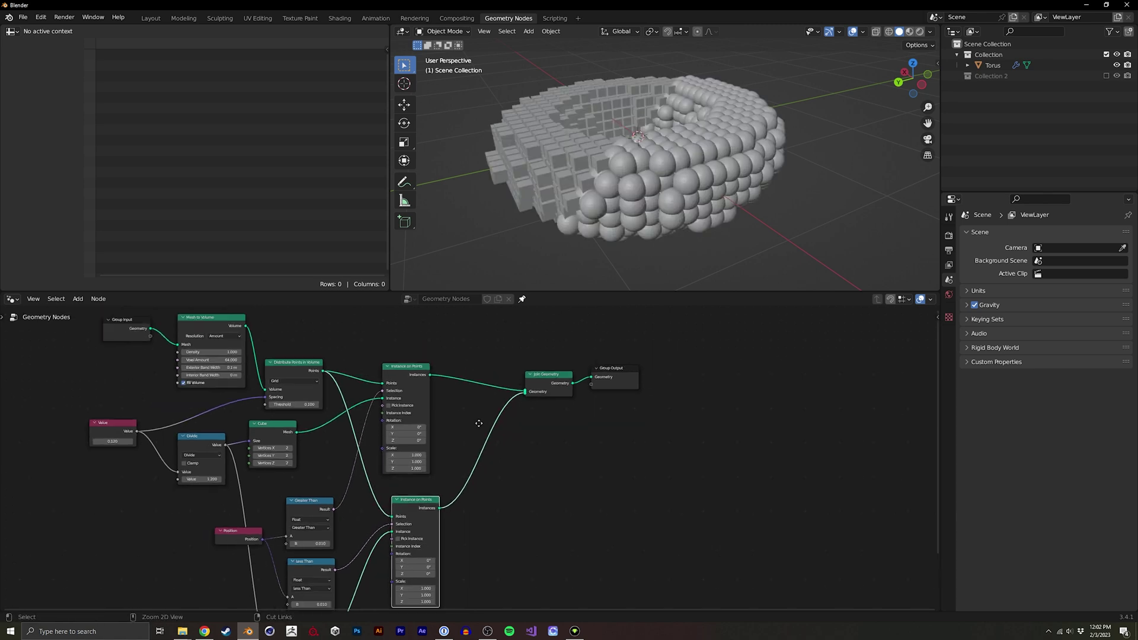
scroll(468, 422, up, 1)
middle_drag(447, 423, 505, 355)
shift+middle_drag(373, 502, 397, 432)
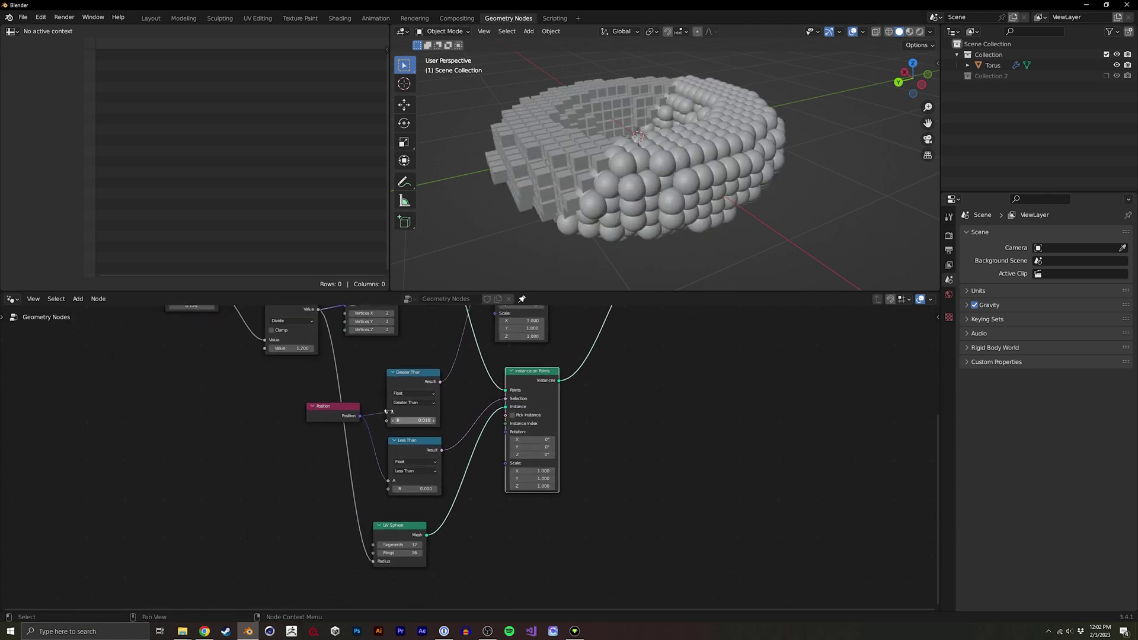
middle_drag(288, 331, 353, 392)
drag(356, 362, 331, 375)
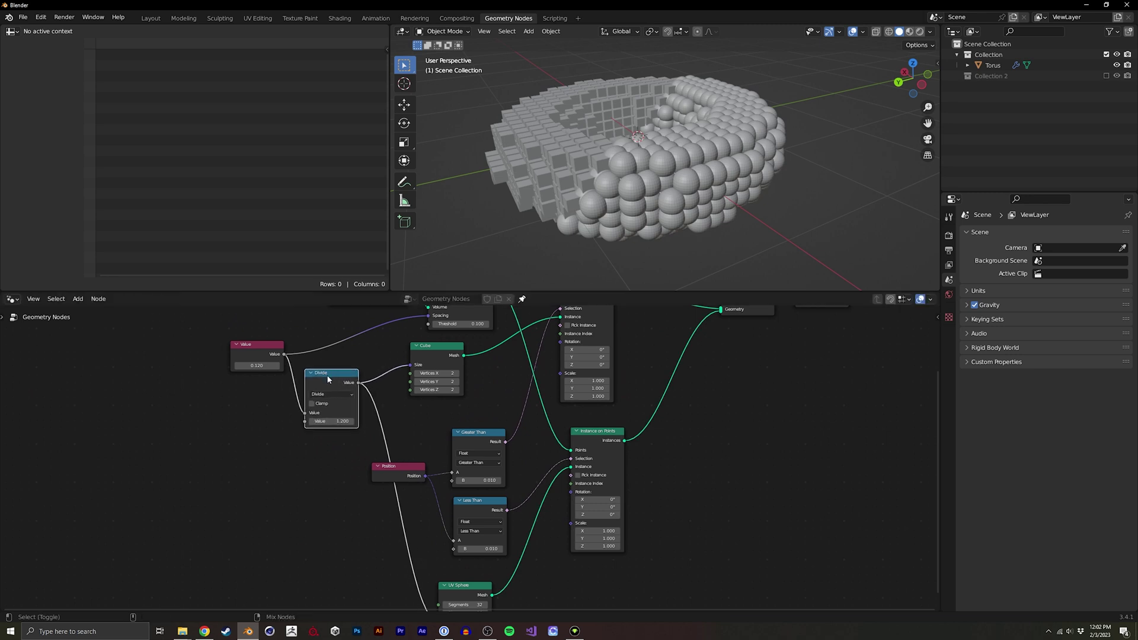
key(shift+d)
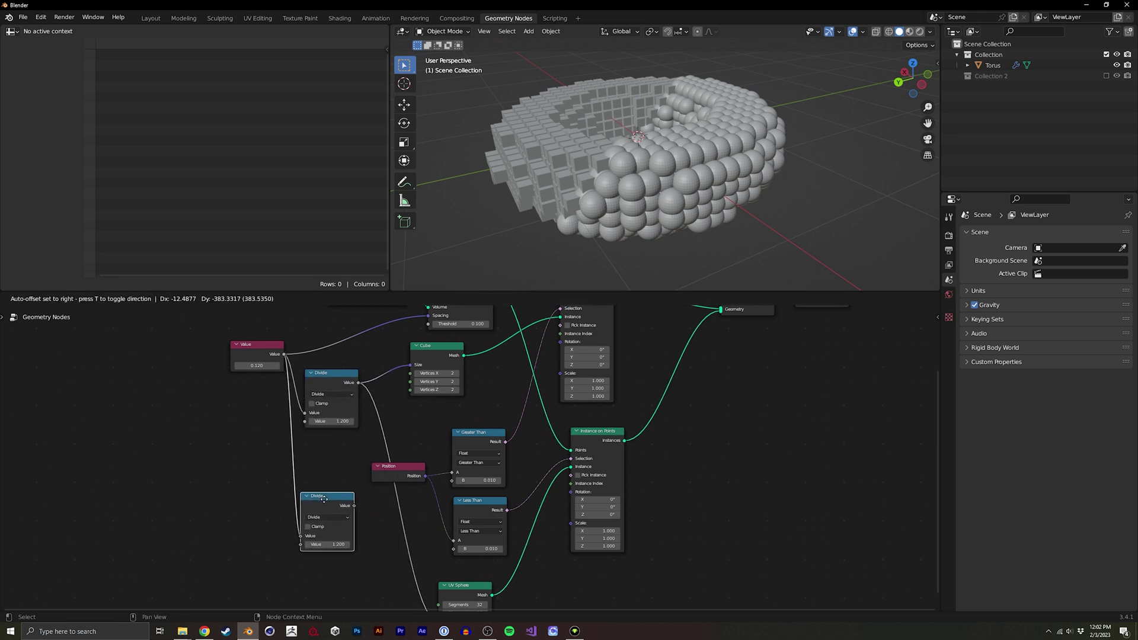
click(327, 503)
drag(252, 348, 205, 362)
Link the duplicated Divide node to the UV Sphere's Radius and set its divisor to 2
middle_drag(350, 515, 278, 443)
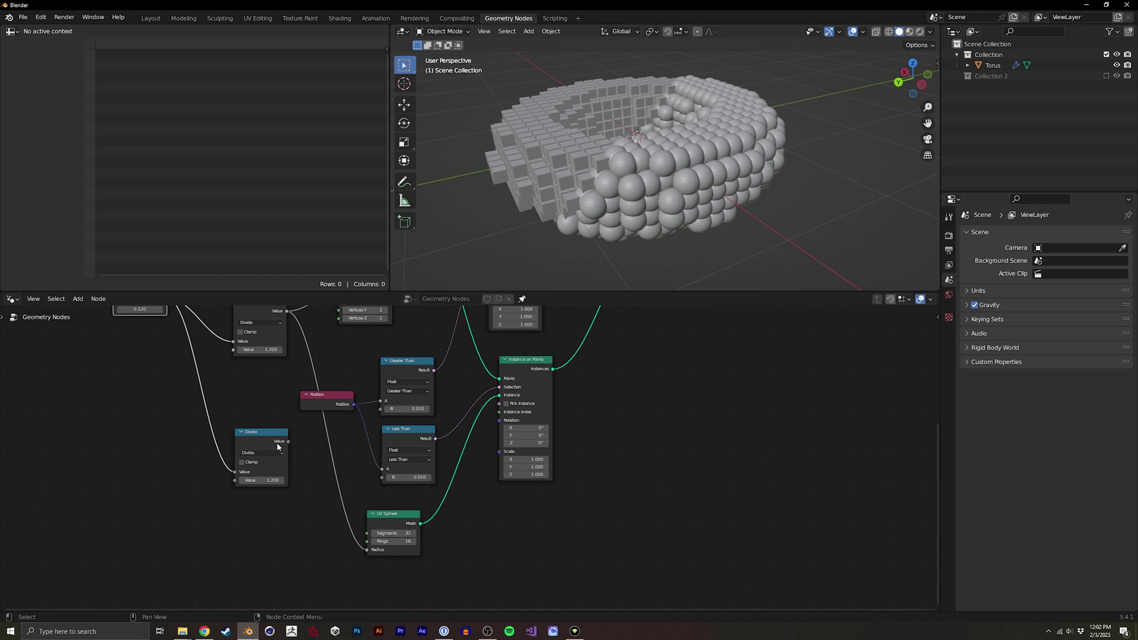
click(287, 439)
drag(287, 442, 368, 549)
click(272, 480)
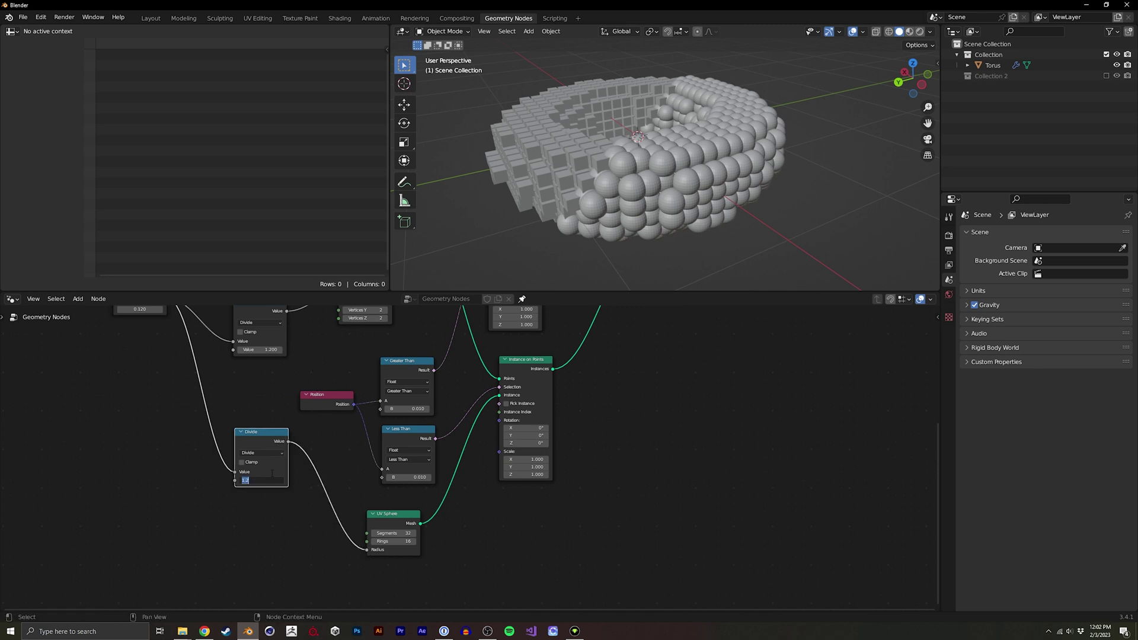
text(2)
key(Return)
mouse_move(510, 208)
middle_down()
mouse_move(516, 261)
mouse_move(510, 219)
middle_up()
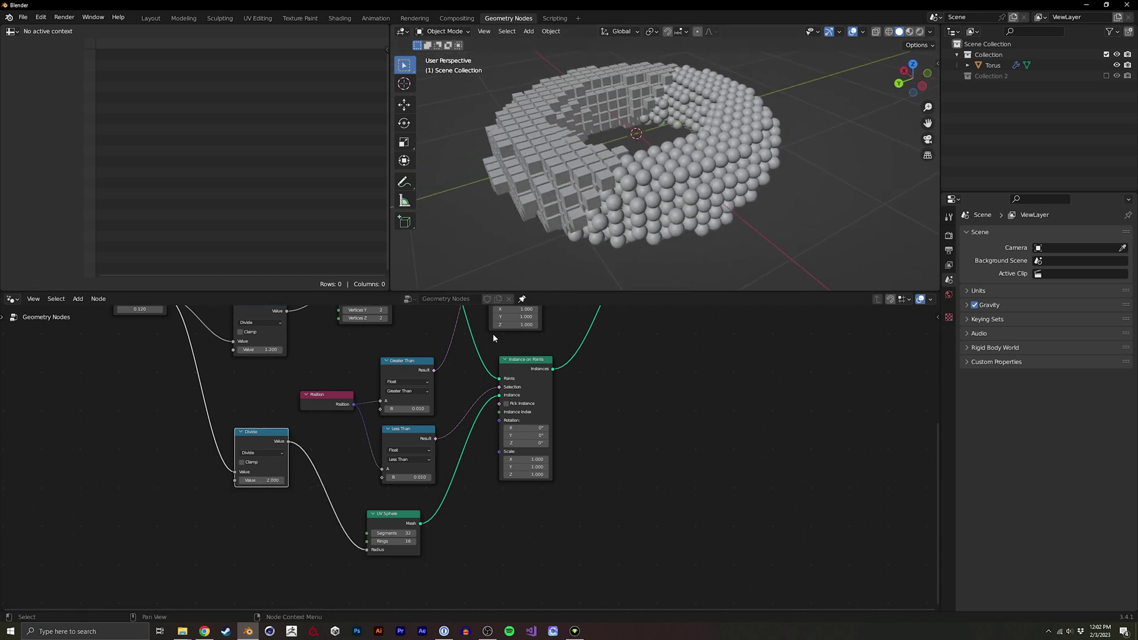
Move the Position node between the two Divide nodes, then duplicate the Value node below the original and set the copy to 0.01
middle_drag(372, 353, 452, 412)
drag(411, 455, 341, 447)
click(217, 359)
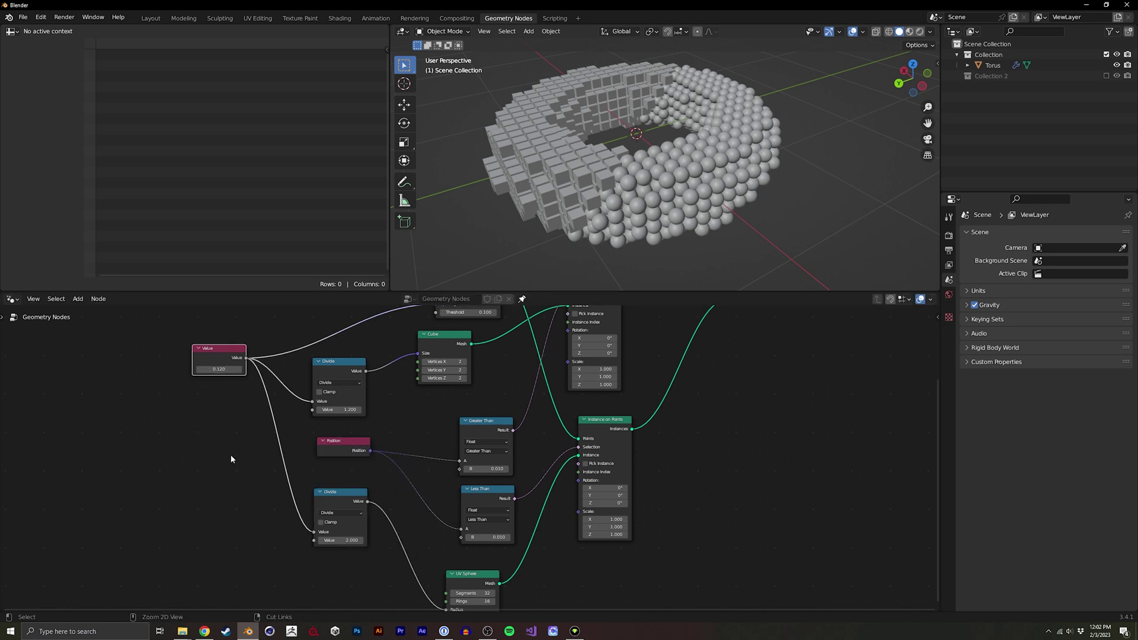
key(shift+d)
click(224, 484)
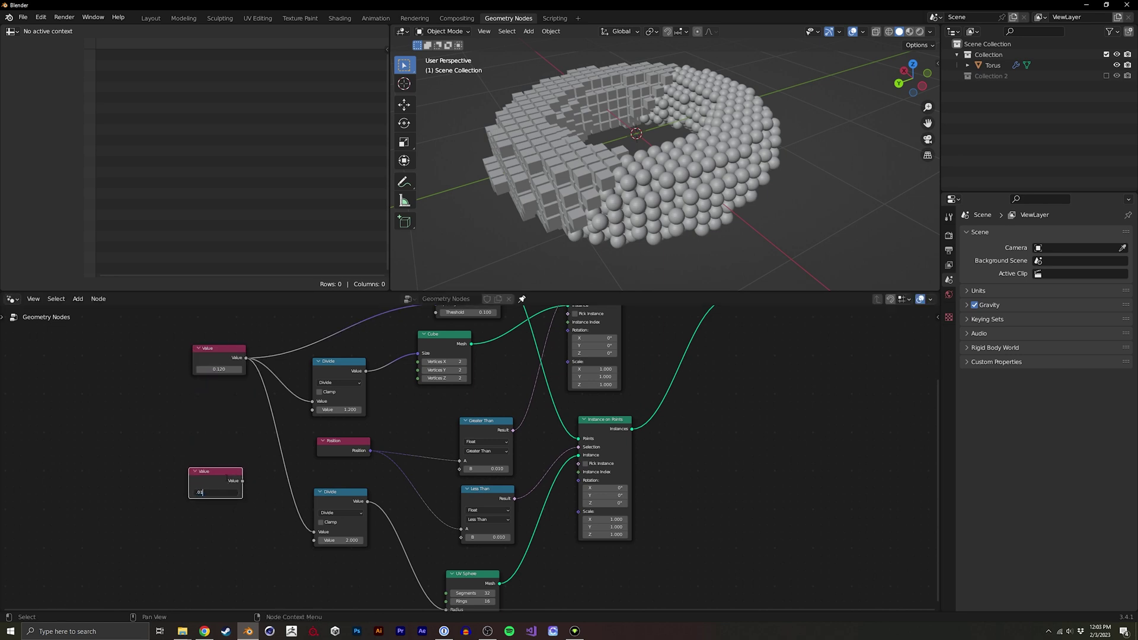
text(.01)
key(Return)
Link the duplicated Value node to the B inputs of both the Greater Than and Less Than nodes
drag(242, 481, 461, 537)
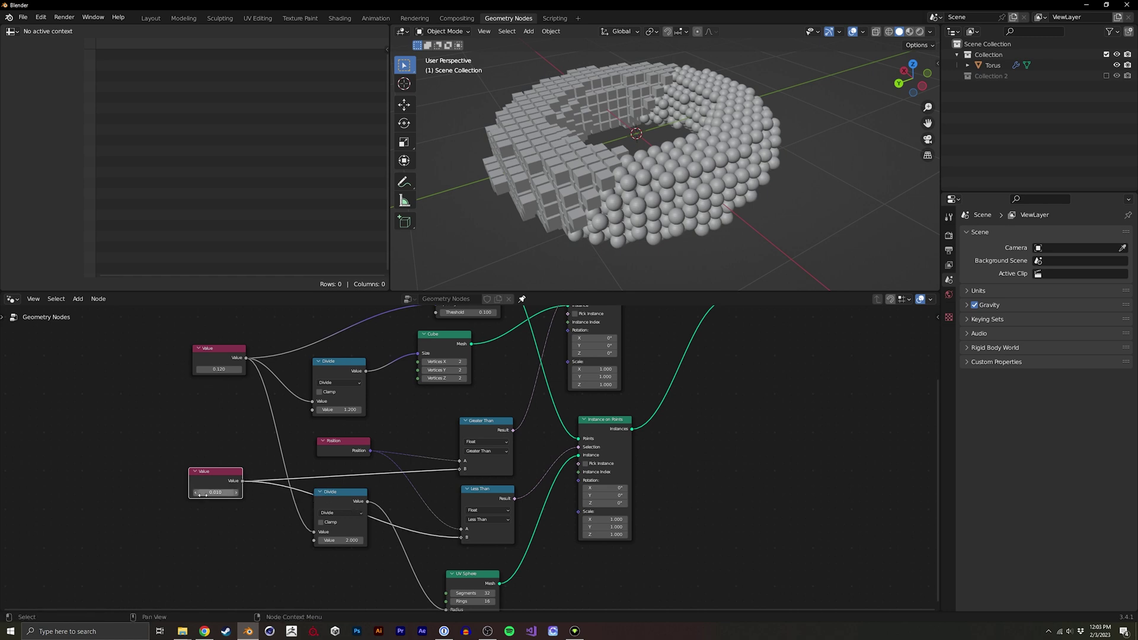
drag(211, 495, 208, 495)
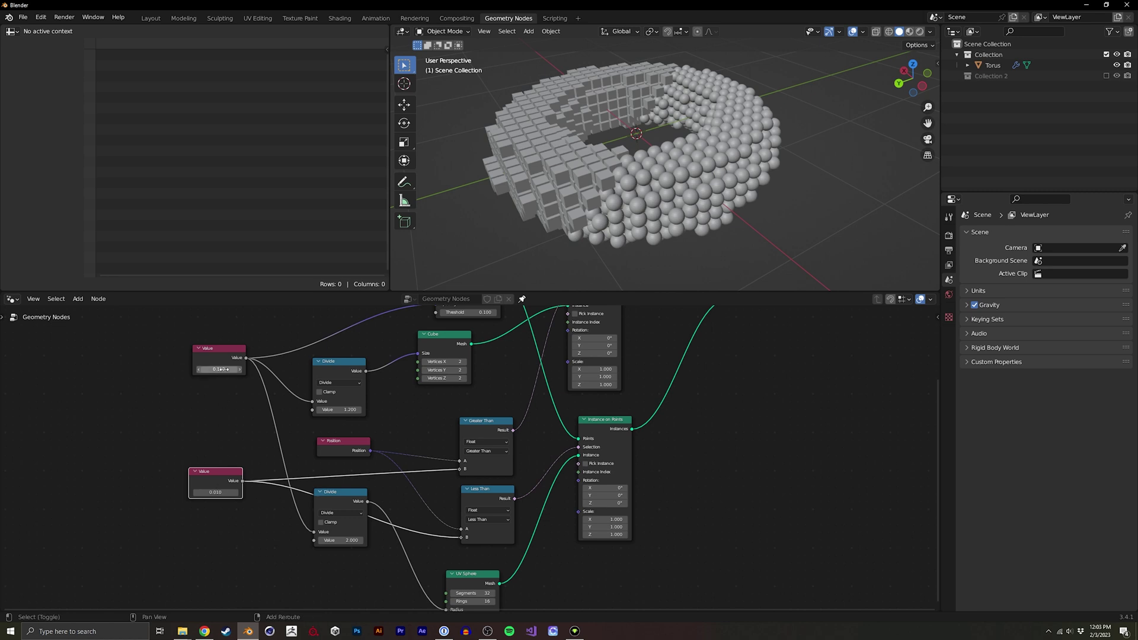
Lower the original Value node that drives point spacing and instance size to make the voxels finer
key(ctrl+v)
drag(218, 369, 217, 370)
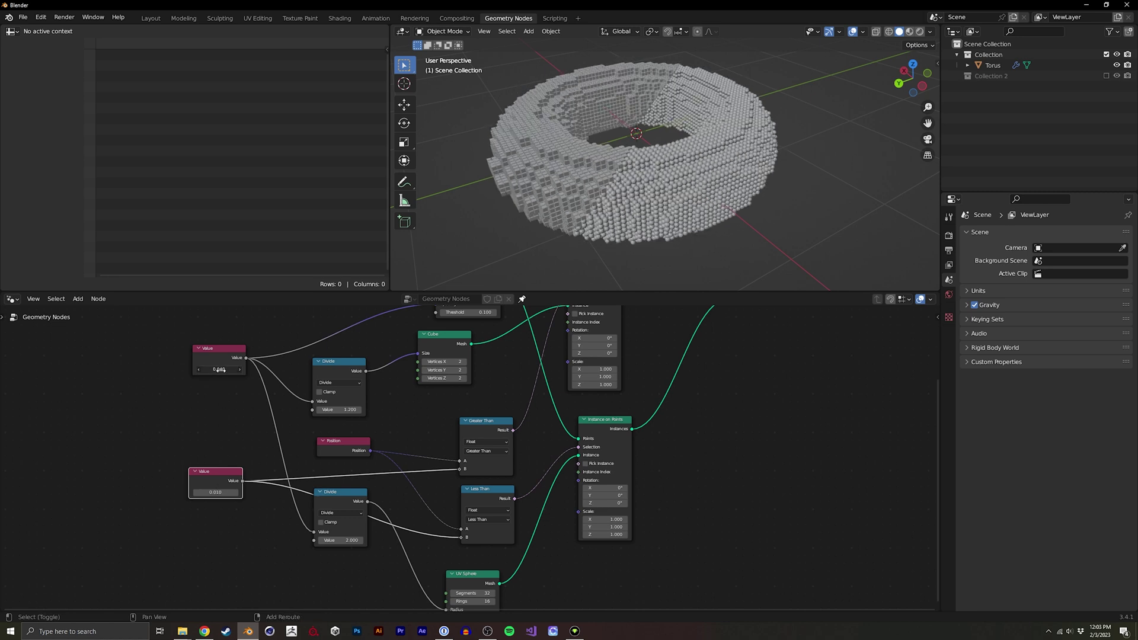